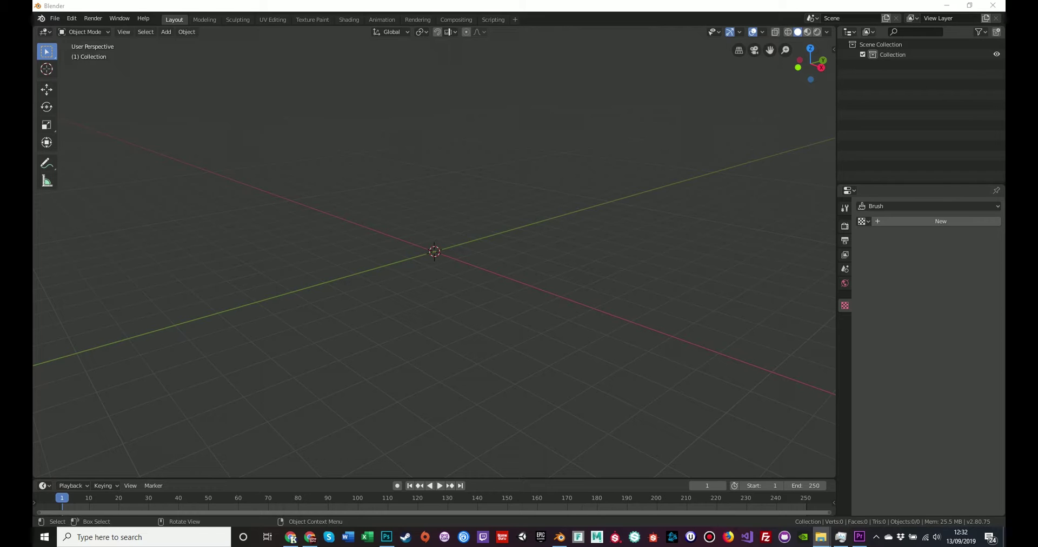
{"action": "key", "text": "alt+Tab"}
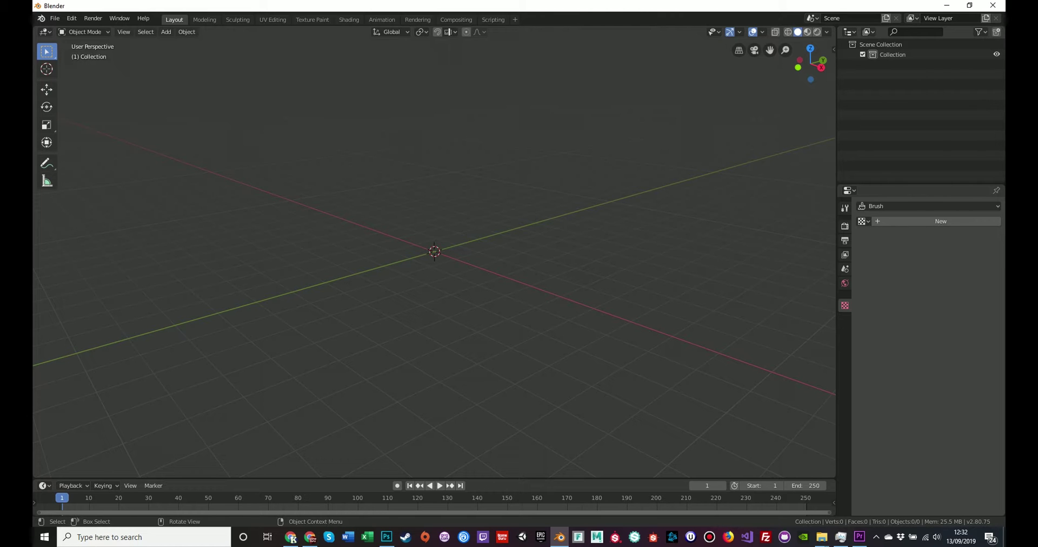
{"action": "mouse_move", "coordinate": [411, 259]}
{"action": "middle_mouse_down"}
{"action": "mouse_move", "coordinate": [501, 258]}
{"action": "mouse_move", "coordinate": [428, 250]}
{"action": "middle_mouse_up"}
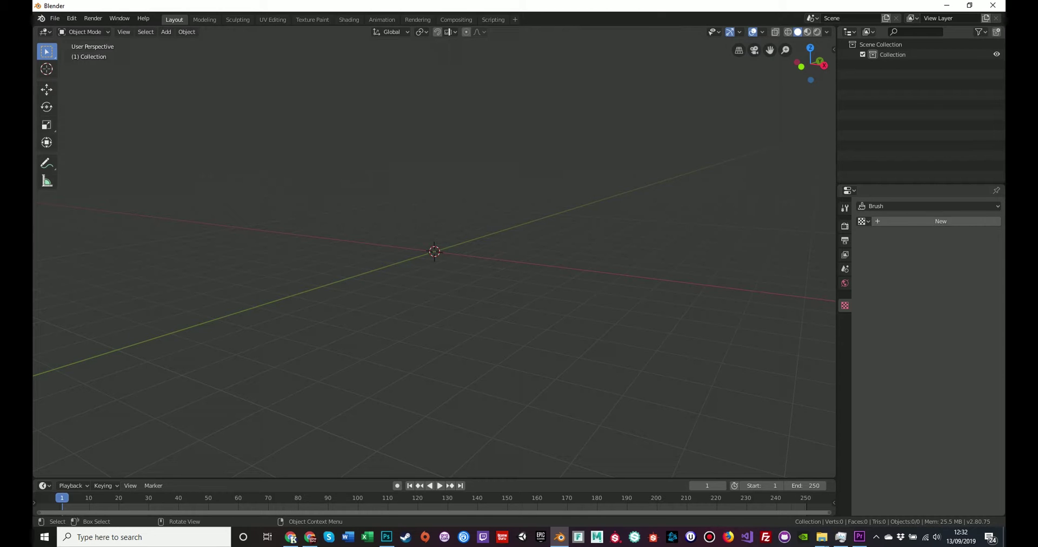
{"action": "mouse_move", "coordinate": [428, 249]}
{"action": "middle_mouse_down"}
{"action": "mouse_move", "coordinate": [496, 271]}
{"action": "mouse_move", "coordinate": [521, 266]}
{"action": "mouse_move", "coordinate": [447, 247]}
{"action": "middle_mouse_up"}
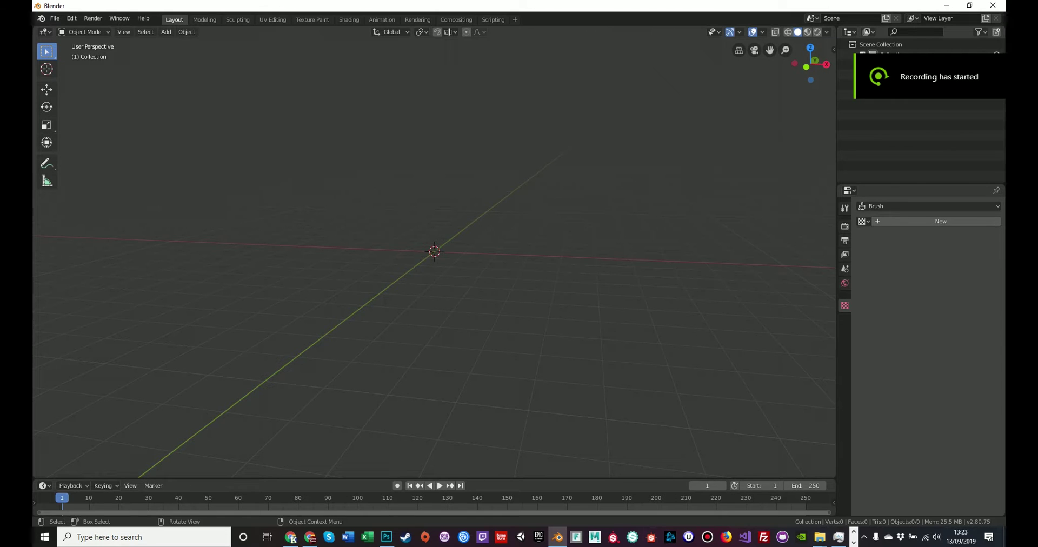
{"action": "middle_click_drag", "start_coordinate": [435, 252], "coordinate": [379, 254]}
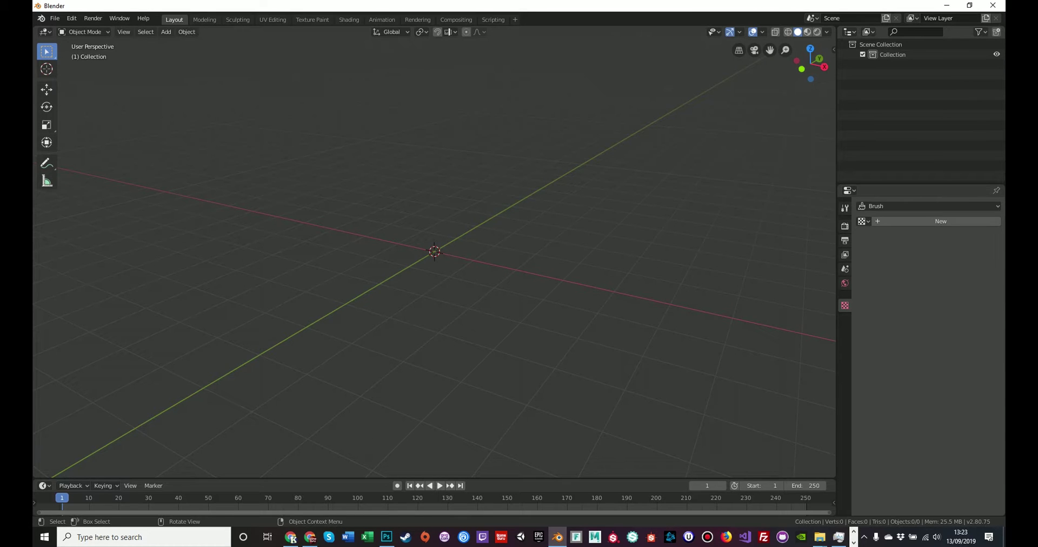
{"action": "middle_click_drag", "start_coordinate": [466, 254], "coordinate": [329, 256]}
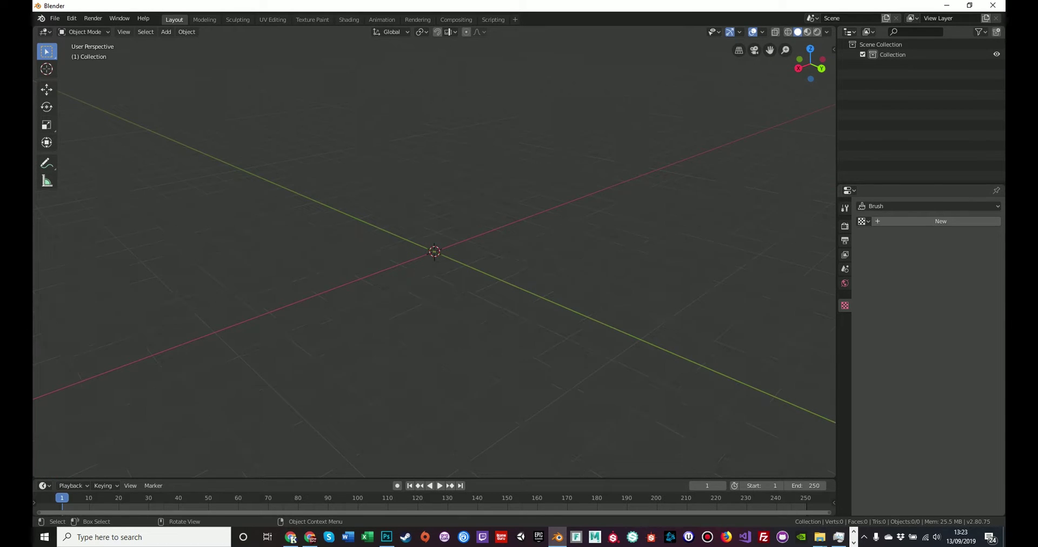
{"action": "middle_click_drag", "start_coordinate": [411, 251], "coordinate": [493, 260]}
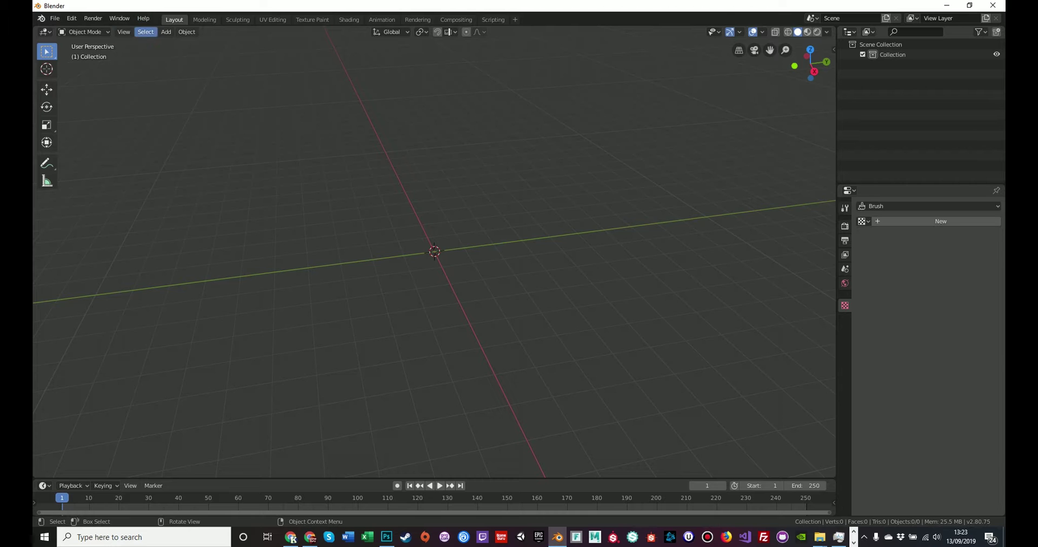
Step: Add a cube mesh to the empty scene
{"action": "left_click", "coordinate": [166, 31]}
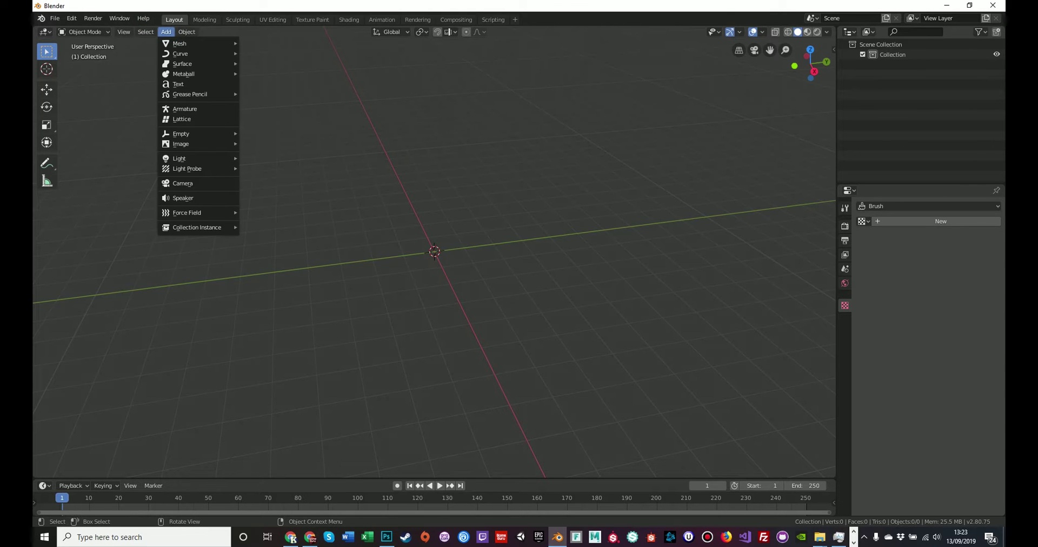
{"action": "mouse_move", "coordinate": [184, 44]}
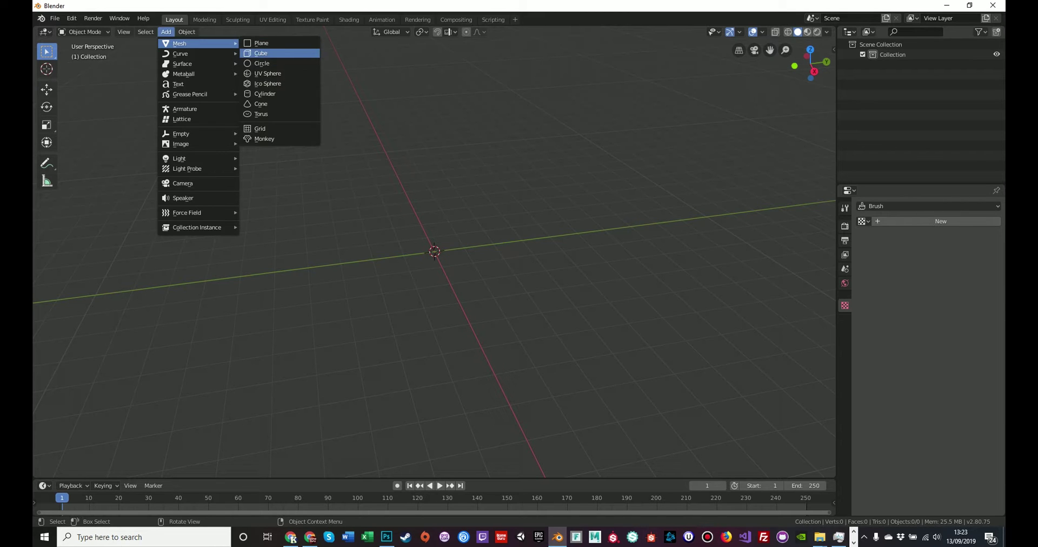
{"action": "left_click", "coordinate": [261, 53]}
Step: Put the cube into Edit Mode and switch to face selection
{"action": "middle_click_drag", "start_coordinate": [433, 292], "coordinate": [462, 205]}
{"action": "left_click", "coordinate": [82, 32]}
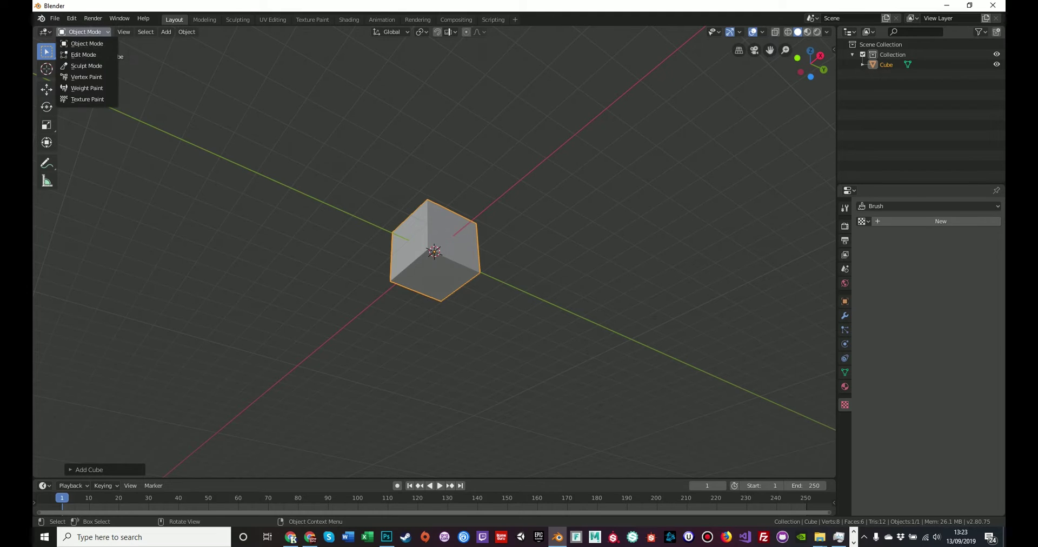
{"action": "left_click", "coordinate": [84, 55]}
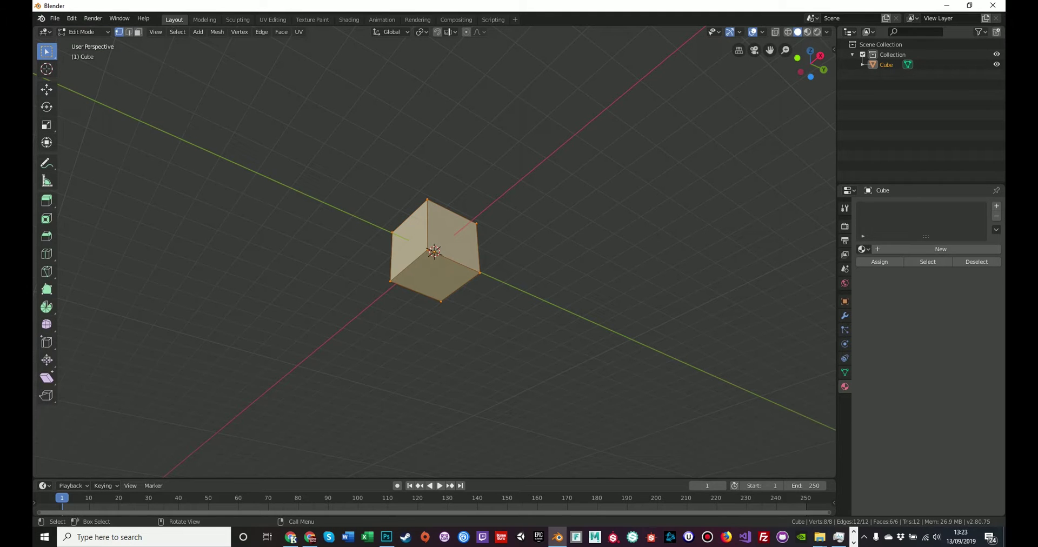
{"action": "left_click", "coordinate": [137, 32]}
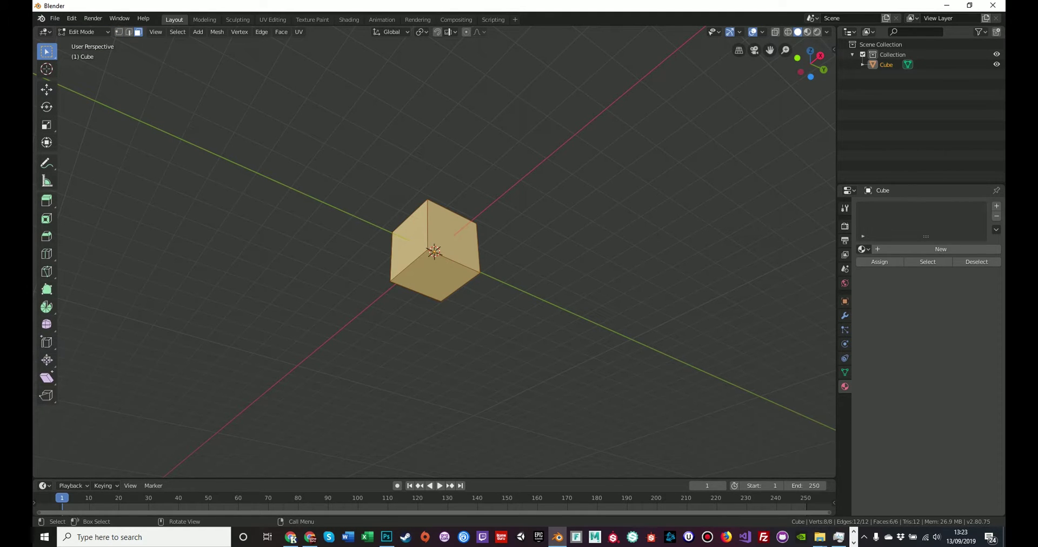
Step: Select the cube's bottom face and set its local median Z to 0 m
{"action": "left_click", "coordinate": [436, 277]}
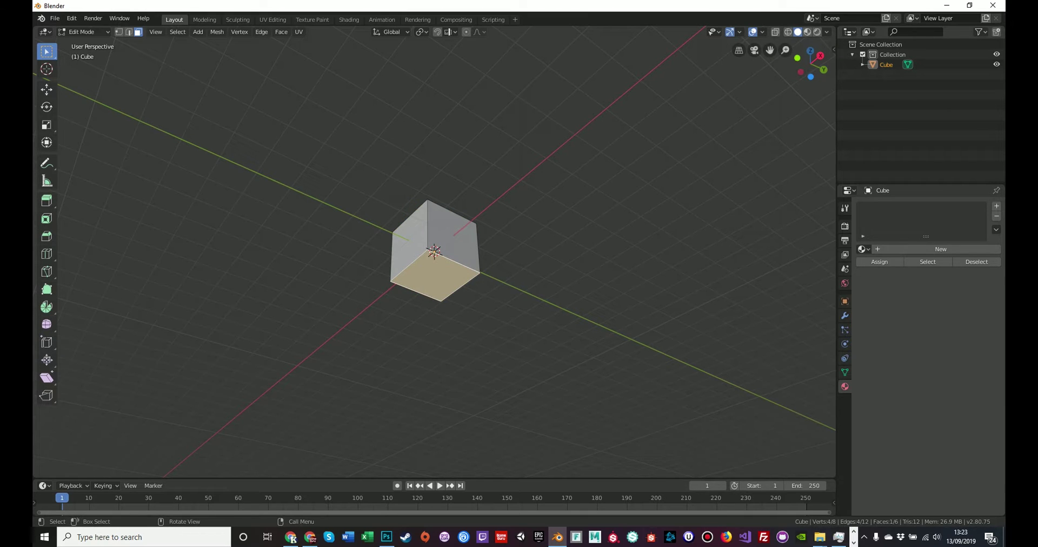
{"action": "key", "text": "n"}
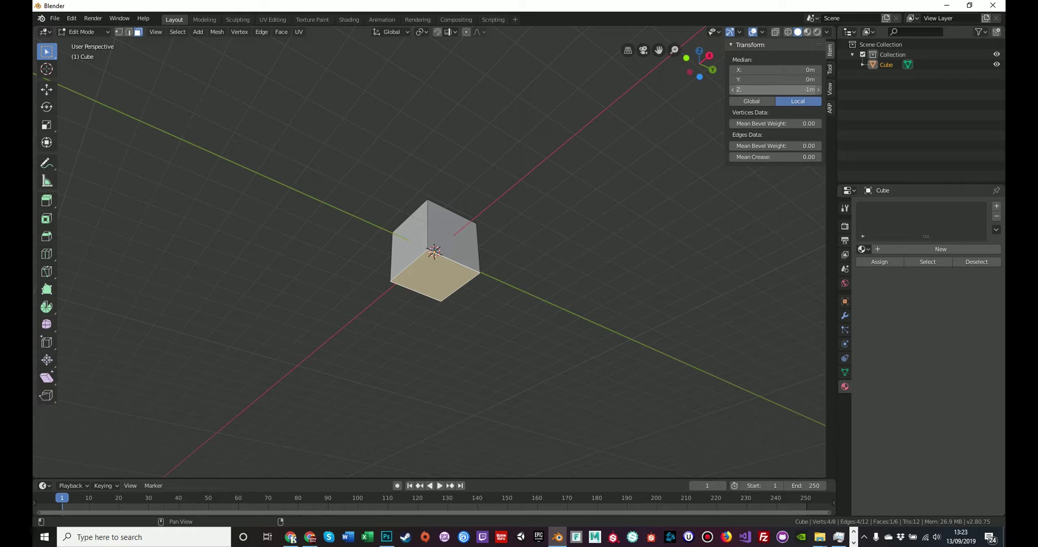
{"action": "left_click", "coordinate": [776, 90]}
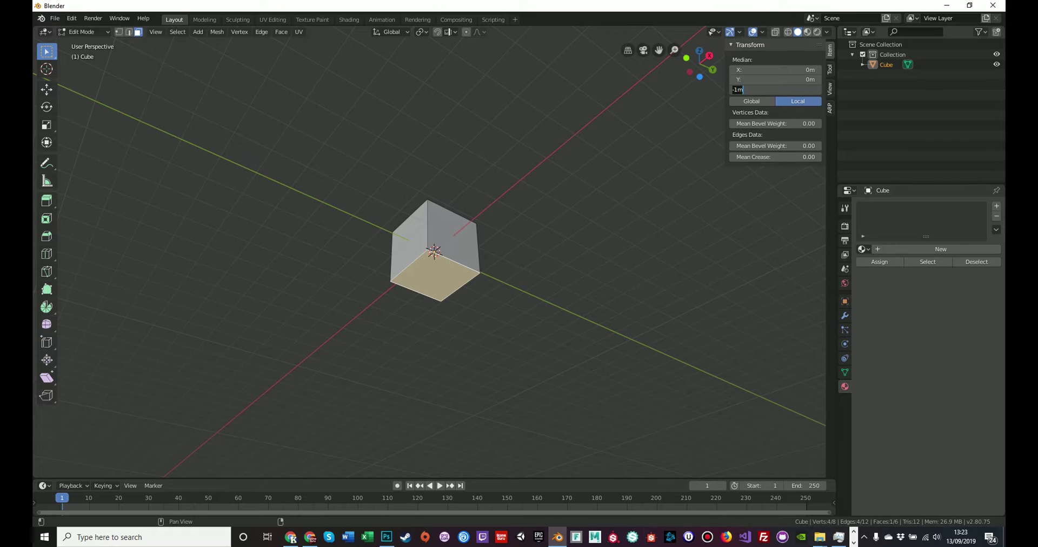
{"action": "type", "text": "0"}
{"action": "key", "text": "Return"}
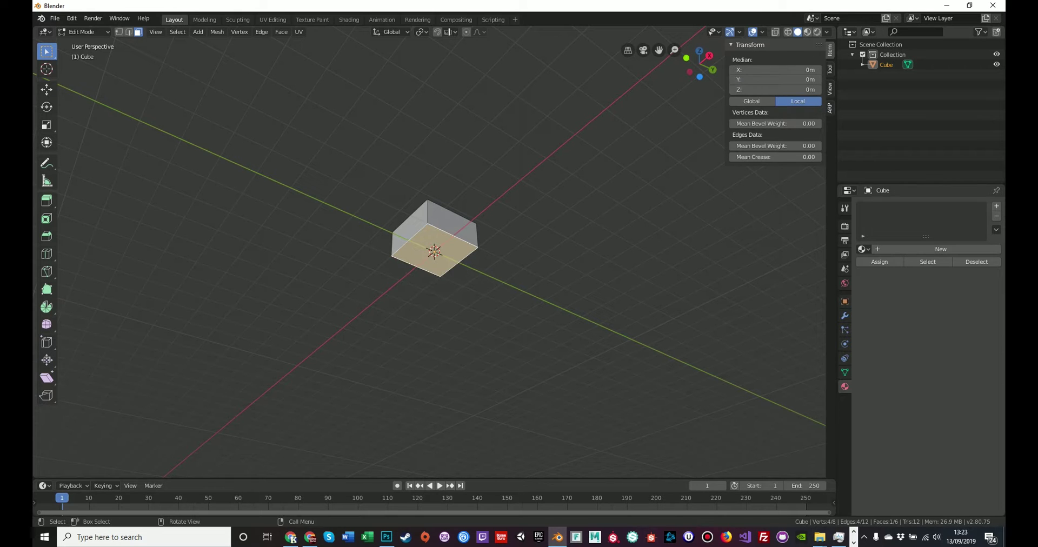
Step: Select the cube's top face and set its local median Z to 2 m
{"action": "middle_click_drag", "start_coordinate": [487, 243], "coordinate": [474, 297]}
{"action": "middle_click_drag", "start_coordinate": [410, 275], "coordinate": [373, 295]}
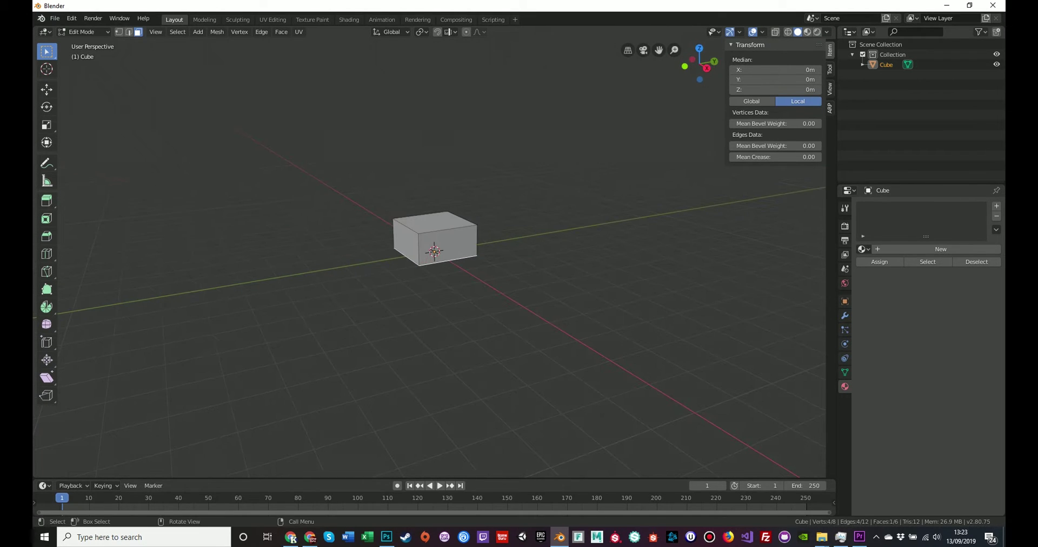
{"action": "scroll", "coordinate": [434, 251], "scroll_direction": "up", "scroll_amount": 3}
{"action": "middle_click_drag", "start_coordinate": [434, 252], "coordinate": [428, 272]}
{"action": "scroll", "coordinate": [427, 272], "scroll_direction": "down", "scroll_amount": 1}
{"action": "left_click", "coordinate": [436, 216]}
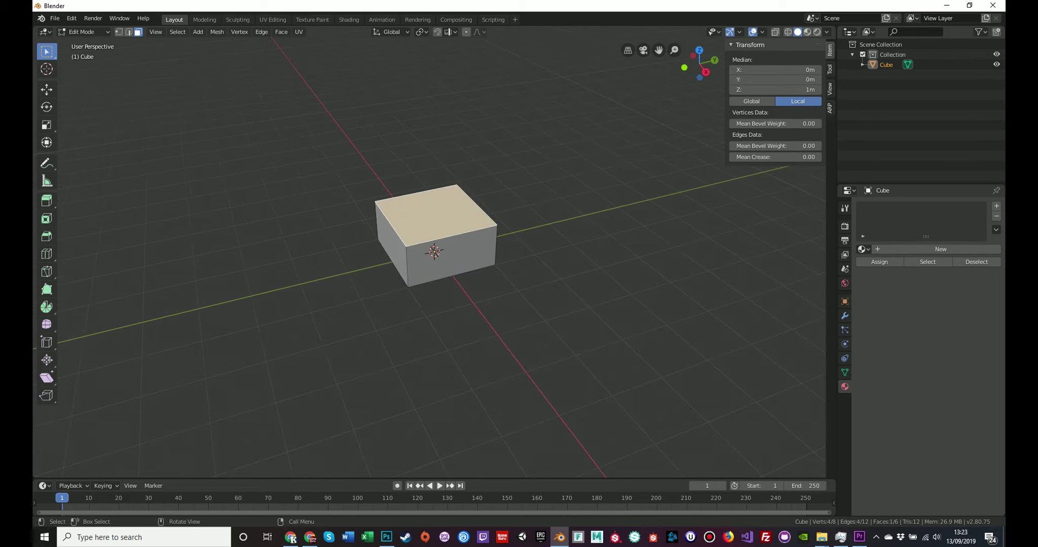
{"action": "left_click", "coordinate": [777, 90]}
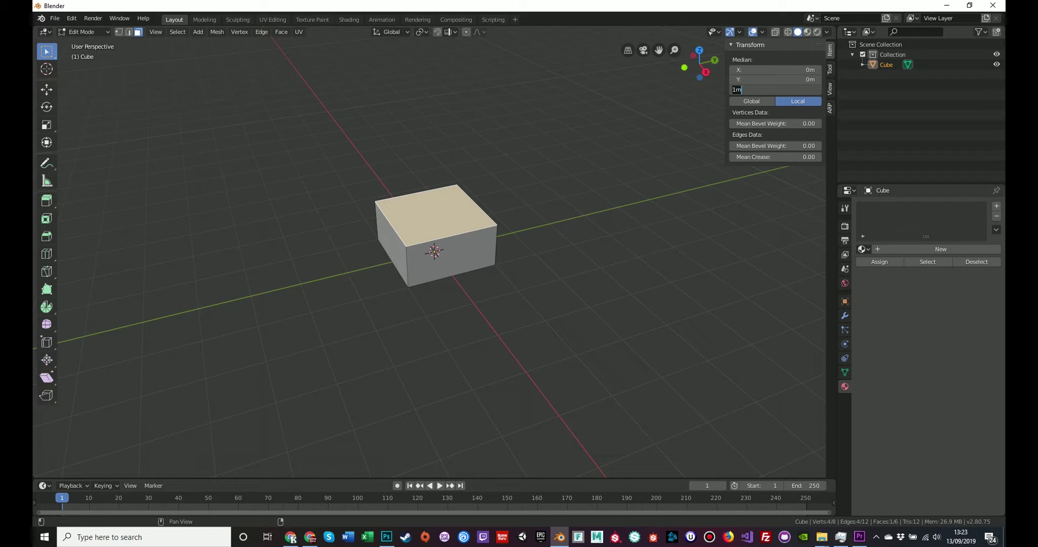
{"action": "type", "text": "2"}
{"action": "key", "text": "Return"}
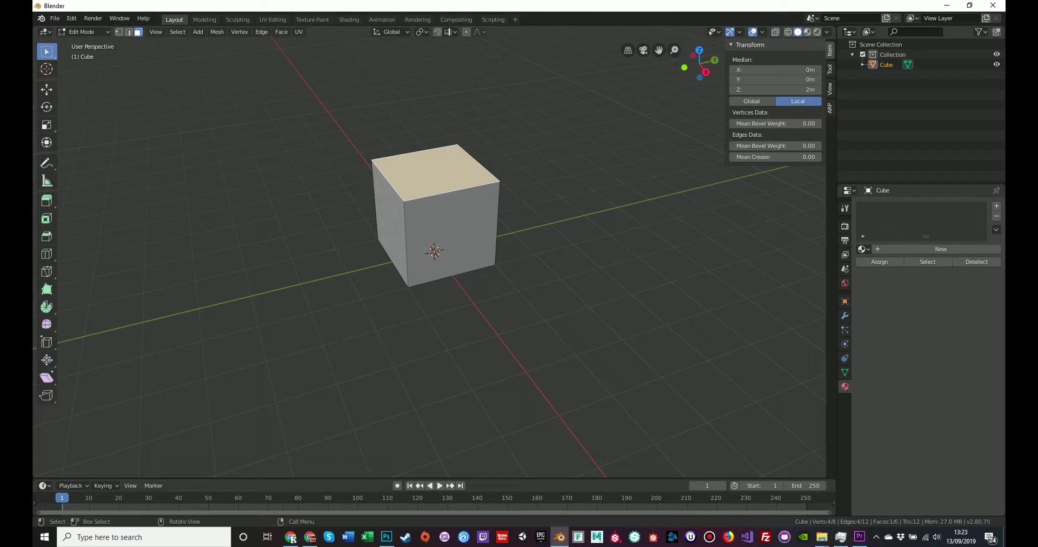
Step: Clear the selection, then extrude the cube's top face upward by about 1.7 m with Extrude Region
{"action": "middle_click_drag", "start_coordinate": [407, 327], "coordinate": [412, 306]}
{"action": "scroll", "coordinate": [407, 302], "scroll_direction": "down", "scroll_amount": 2}
{"action": "key", "text": "alt+a"}
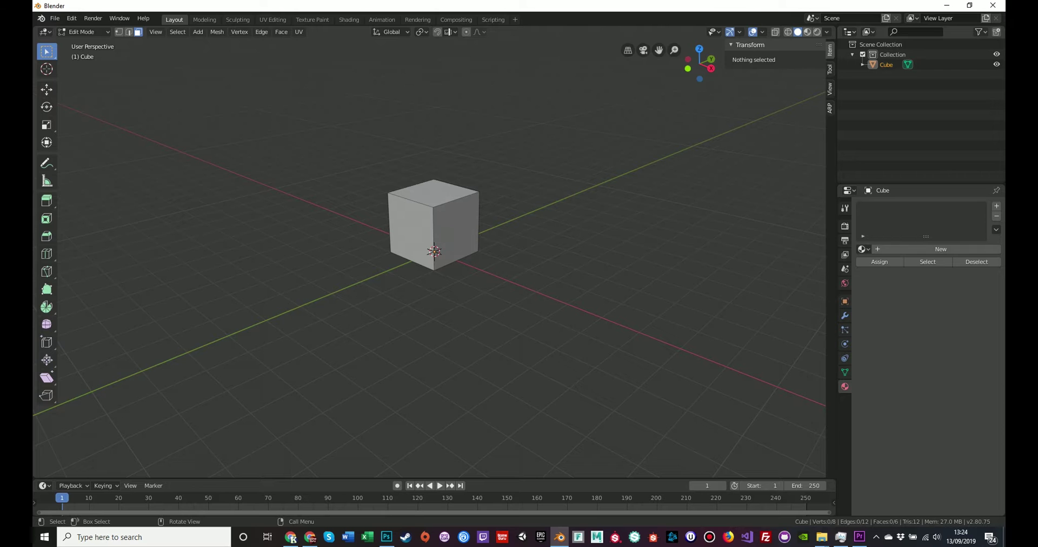
{"action": "scroll", "coordinate": [434, 219], "scroll_direction": "up", "scroll_amount": 1}
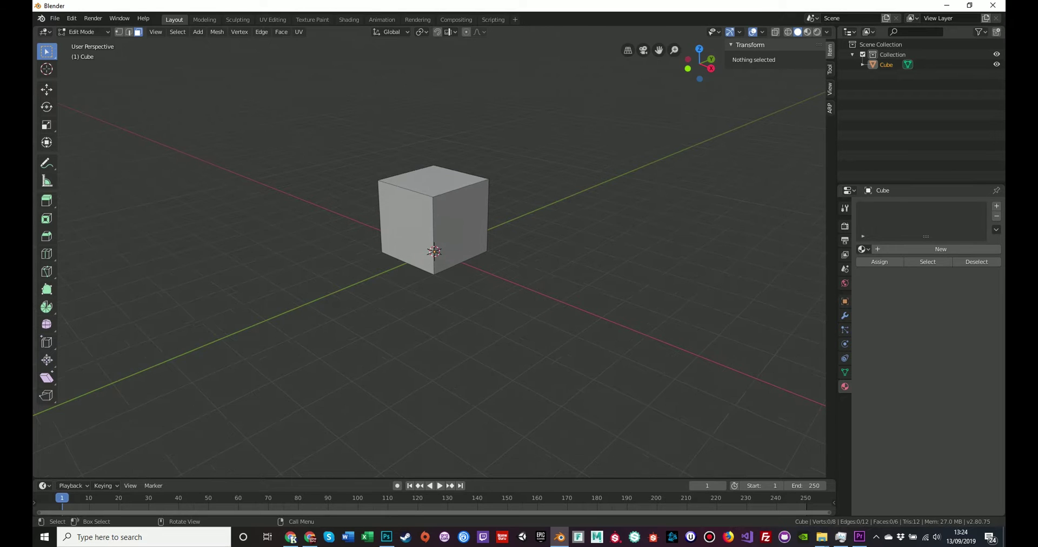
{"action": "left_click", "coordinate": [434, 182]}
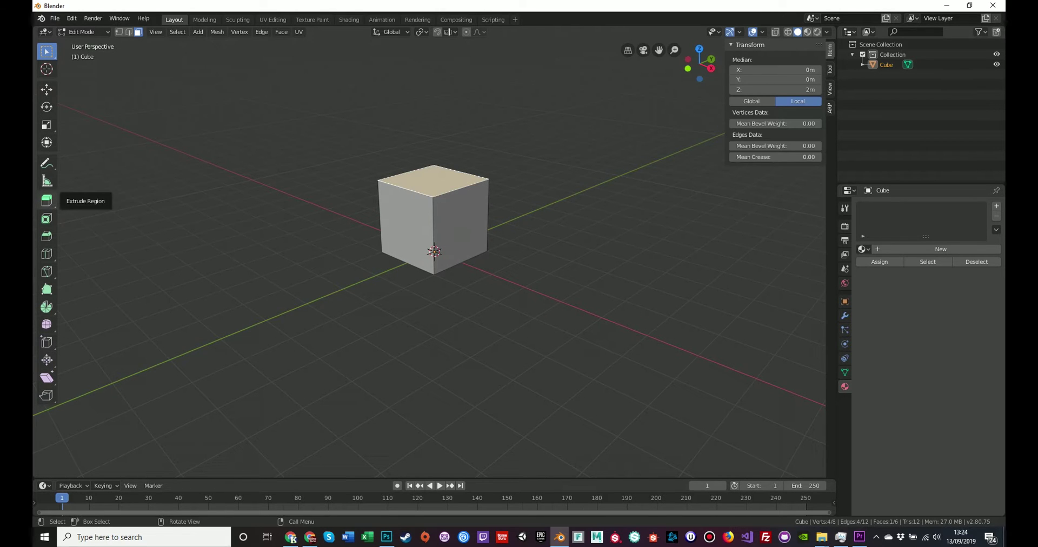
{"action": "left_click", "coordinate": [46, 201]}
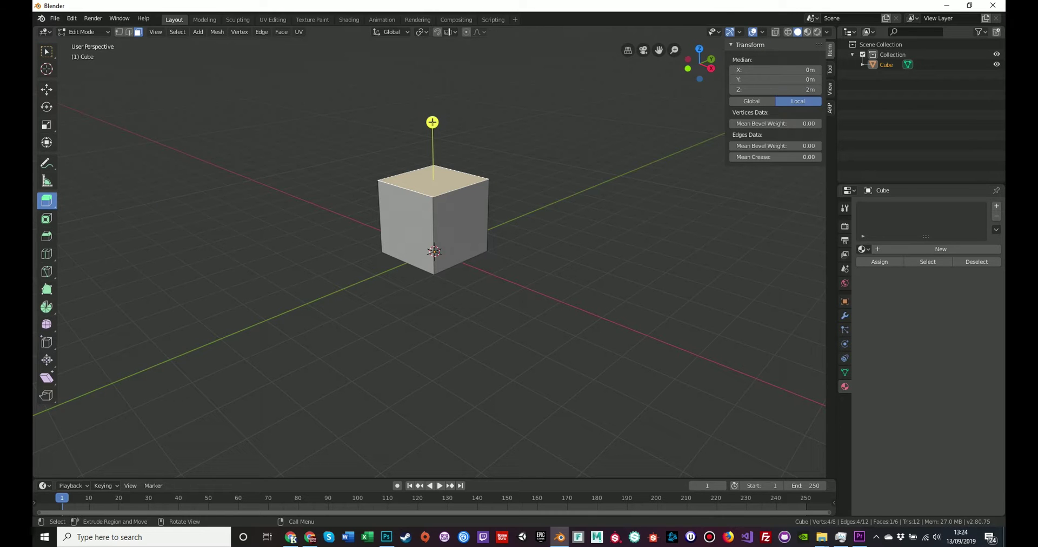
{"action": "left_click_drag", "start_coordinate": [432, 122], "coordinate": [431, 57]}
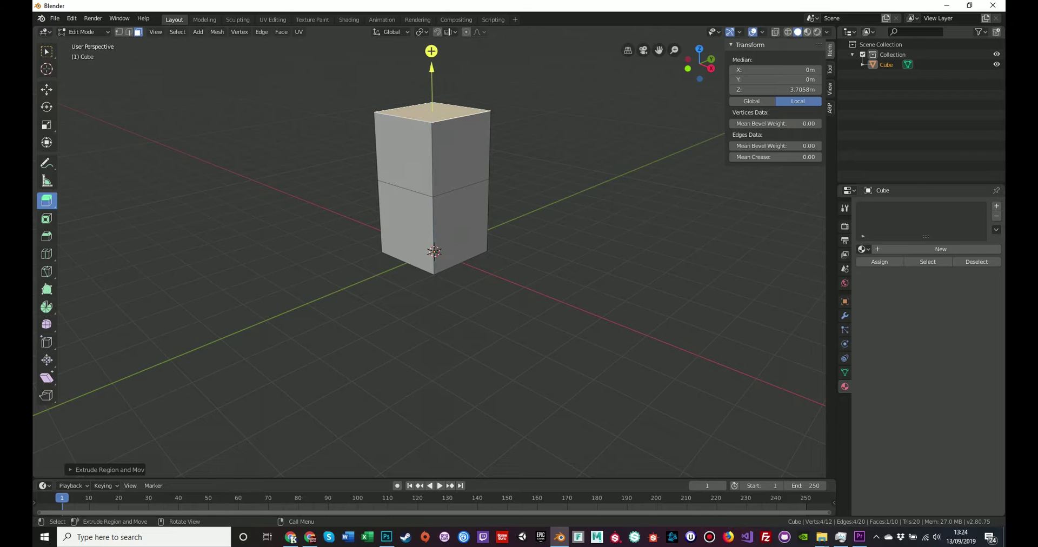
Step: Inset the upper block's face on the negative Y side to leave an even border around a smaller face
{"action": "left_click", "coordinate": [405, 155]}
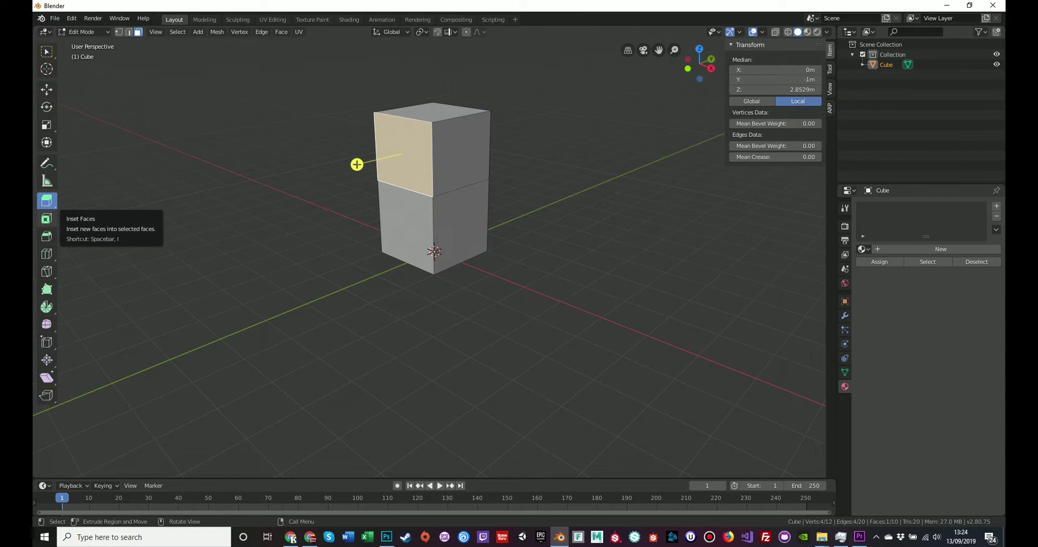
{"action": "left_click", "coordinate": [47, 219]}
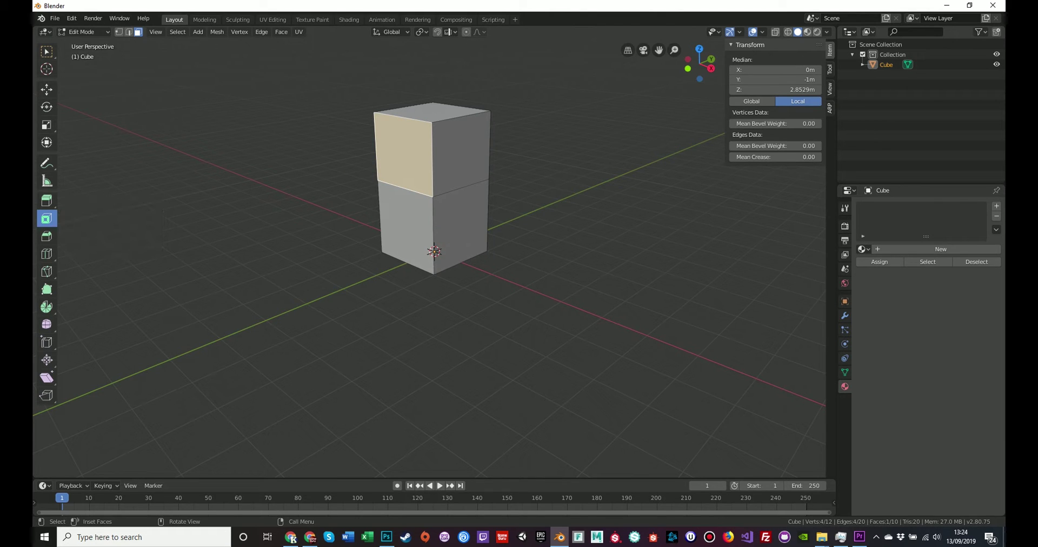
{"action": "left_click_drag", "start_coordinate": [431, 155], "coordinate": [417, 156]}
Step: Move the inset face about 0.23 m into the block along the Y axis to form a recess
{"action": "middle_click_drag", "start_coordinate": [417, 155], "coordinate": [429, 183]}
{"action": "scroll", "coordinate": [434, 161], "scroll_direction": "up", "scroll_amount": 2}
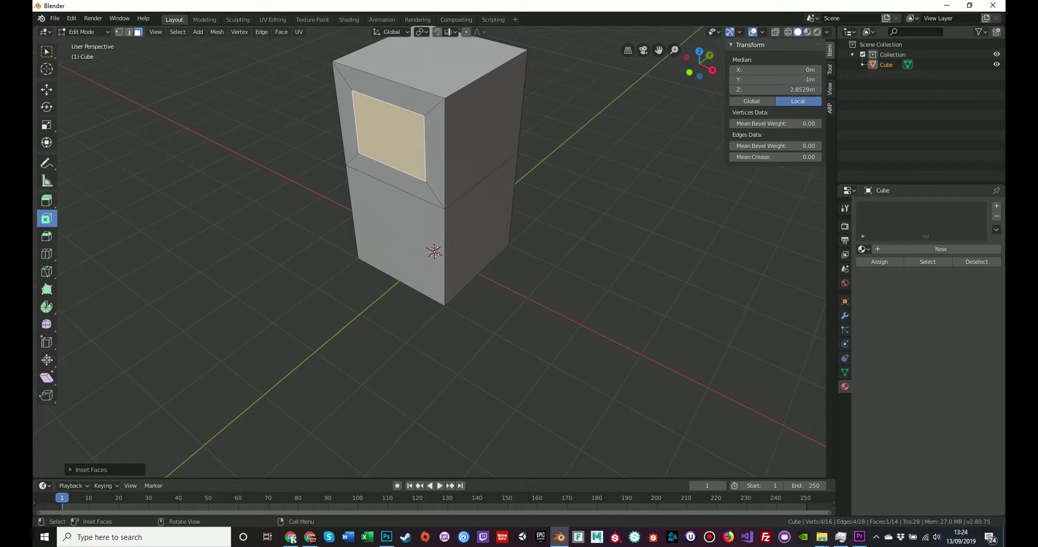
{"action": "left_click", "coordinate": [47, 90]}
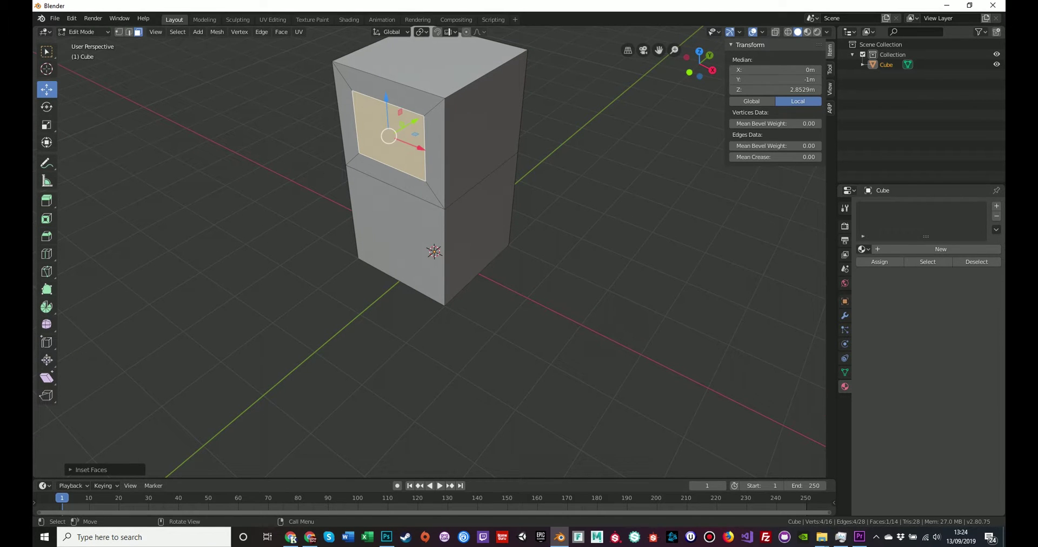
{"action": "mouse_move", "coordinate": [414, 121]}
{"action": "left_mouse_down"}
{"action": "mouse_move", "coordinate": [318, 179]}
{"action": "mouse_move", "coordinate": [444, 104]}
{"action": "mouse_move", "coordinate": [362, 154]}
{"action": "mouse_move", "coordinate": [420, 119]}
{"action": "left_mouse_up"}
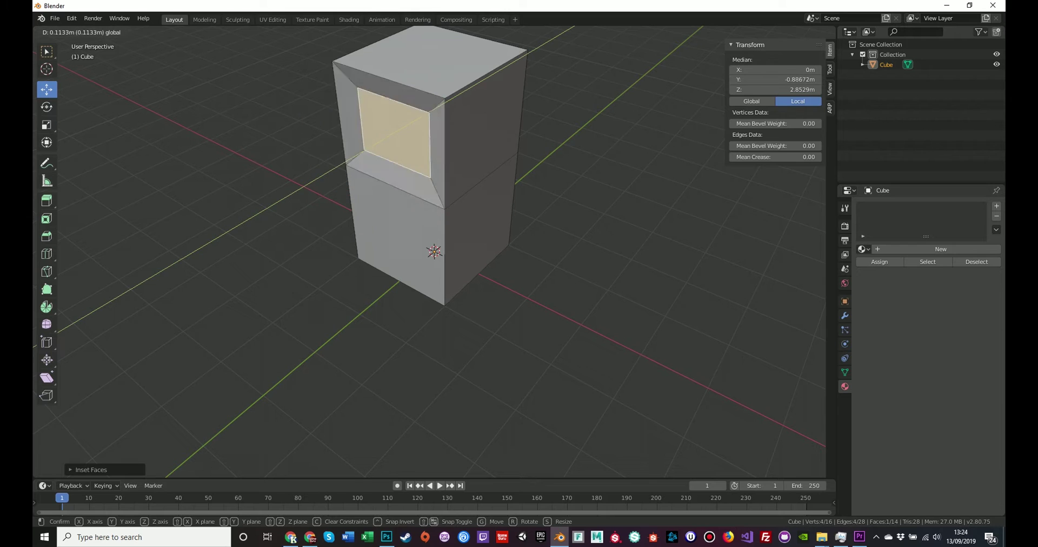
{"action": "key", "text": "Return"}
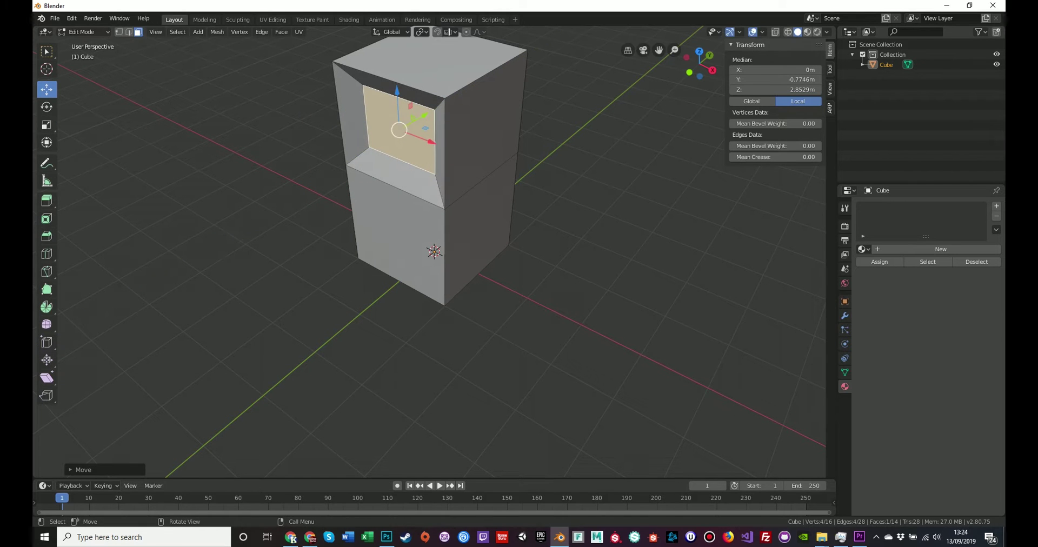
Step: Extrude the recessed face slightly outward, and extrude the upper block's opposite face outward along positive Y
{"action": "left_click", "coordinate": [46, 201]}
{"action": "left_click_drag", "start_coordinate": [360, 152], "coordinate": [351, 158]}
{"action": "middle_click_drag", "start_coordinate": [349, 160], "coordinate": [211, 148]}
{"action": "left_click", "coordinate": [460, 119]}
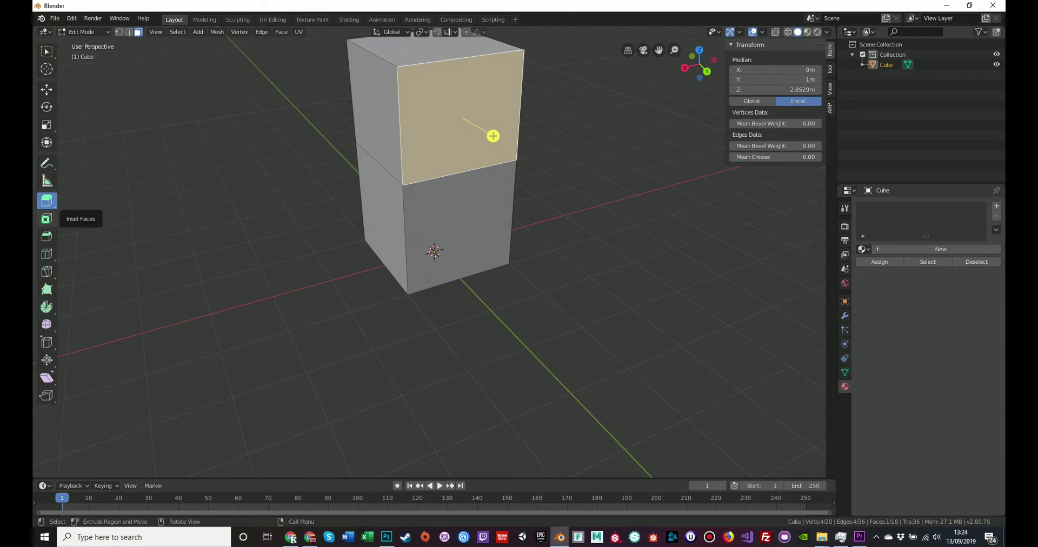
{"action": "left_click_drag", "start_coordinate": [493, 136], "coordinate": [453, 161]}
Step: Bevel the end face of the block extruded along positive Y, and select its beveled side face
{"action": "left_click", "coordinate": [47, 236]}
{"action": "middle_click_drag", "start_coordinate": [452, 161], "coordinate": [474, 146]}
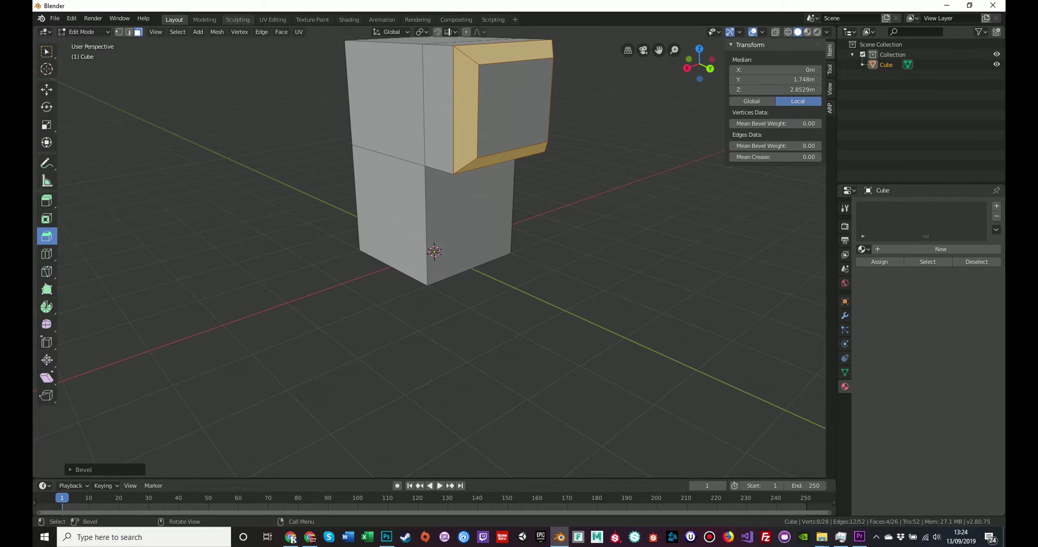
{"action": "left_click", "coordinate": [510, 111]}
{"action": "left_click", "coordinate": [465, 108]}
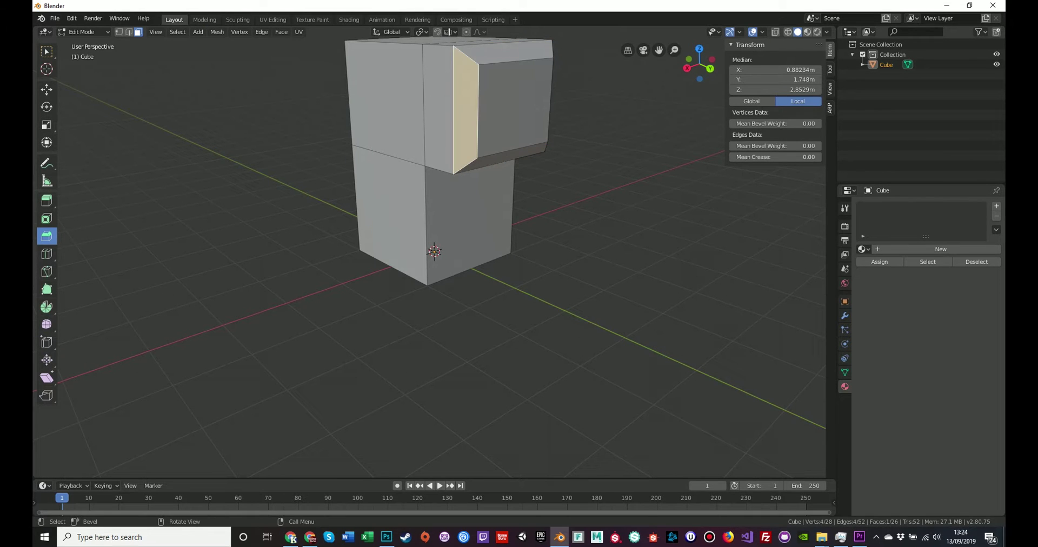
Step: Switch to edge selection and bevel the upper horizontal edge of the protruding block's end face
{"action": "left_click", "coordinate": [129, 32]}
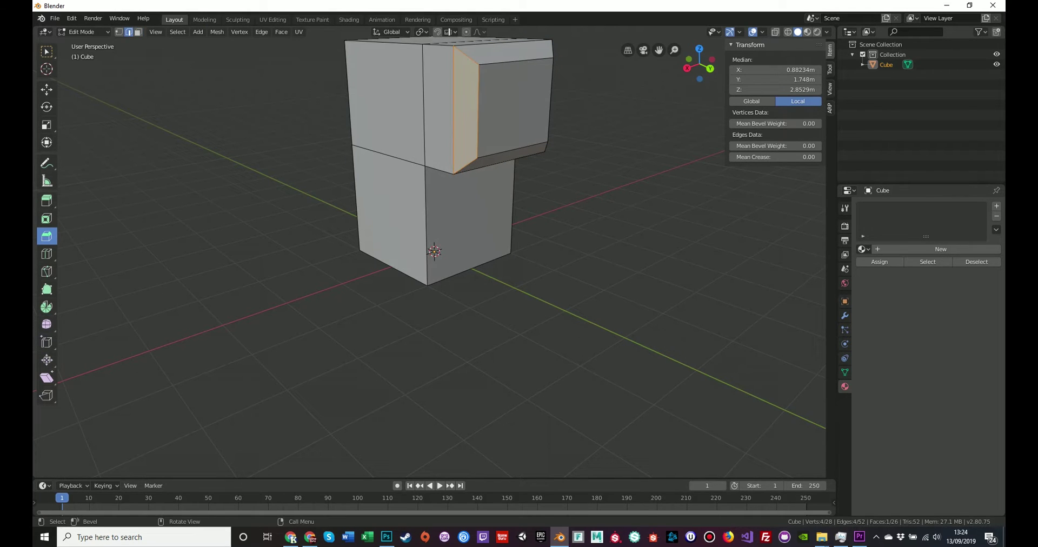
{"action": "left_click", "coordinate": [516, 63]}
{"action": "left_click_drag", "start_coordinate": [515, 63], "coordinate": [517, 69]}
{"action": "middle_click_drag", "start_coordinate": [517, 73], "coordinate": [552, 74]}
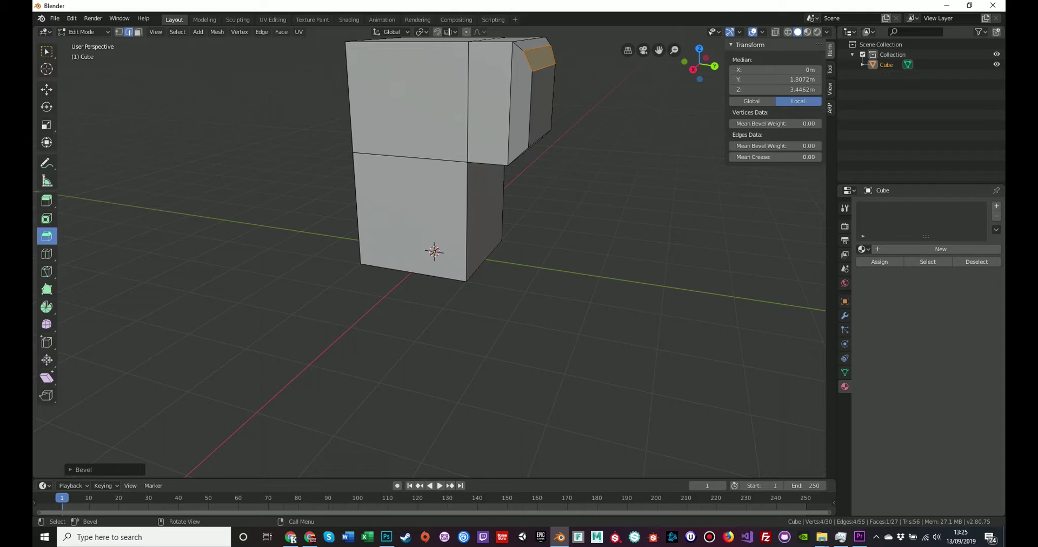
Step: In face selection, select the upper block's positive X side face and extrude it outward in two segments
{"action": "left_click", "coordinate": [611, 103]}
{"action": "middle_click_drag", "start_coordinate": [611, 102], "coordinate": [703, 104]}
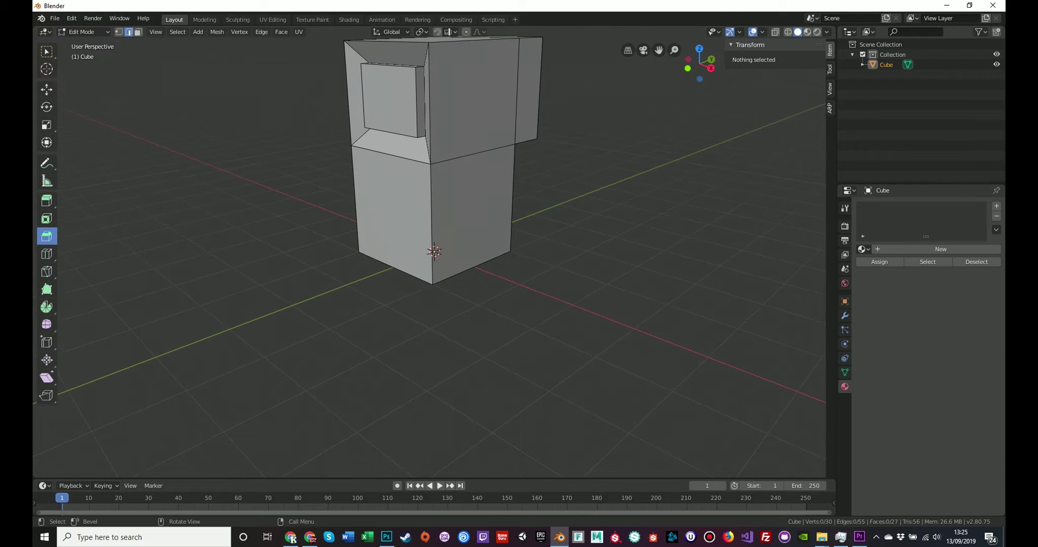
{"action": "key", "text": "3"}
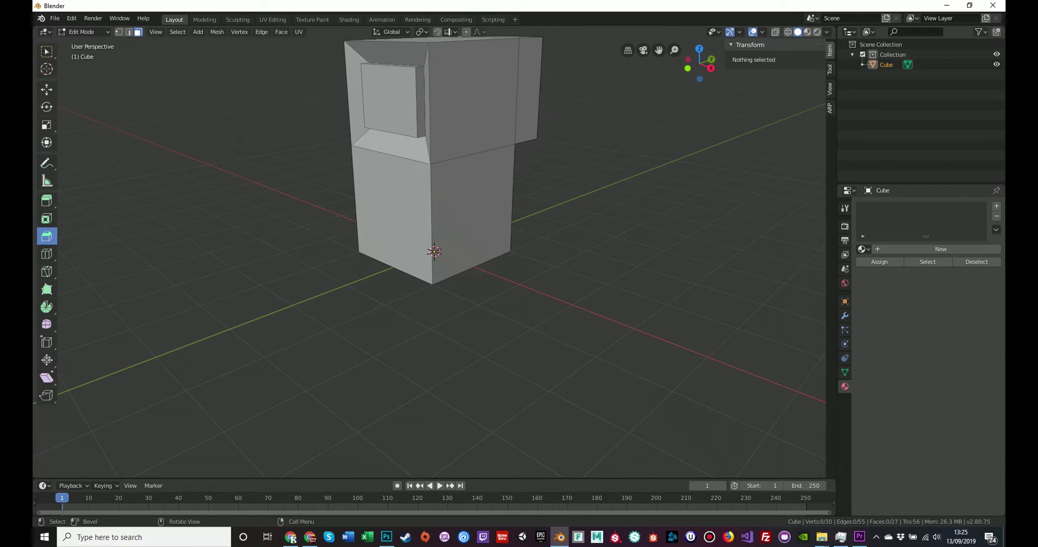
{"action": "left_click", "coordinate": [475, 102]}
{"action": "left_click", "coordinate": [47, 201]}
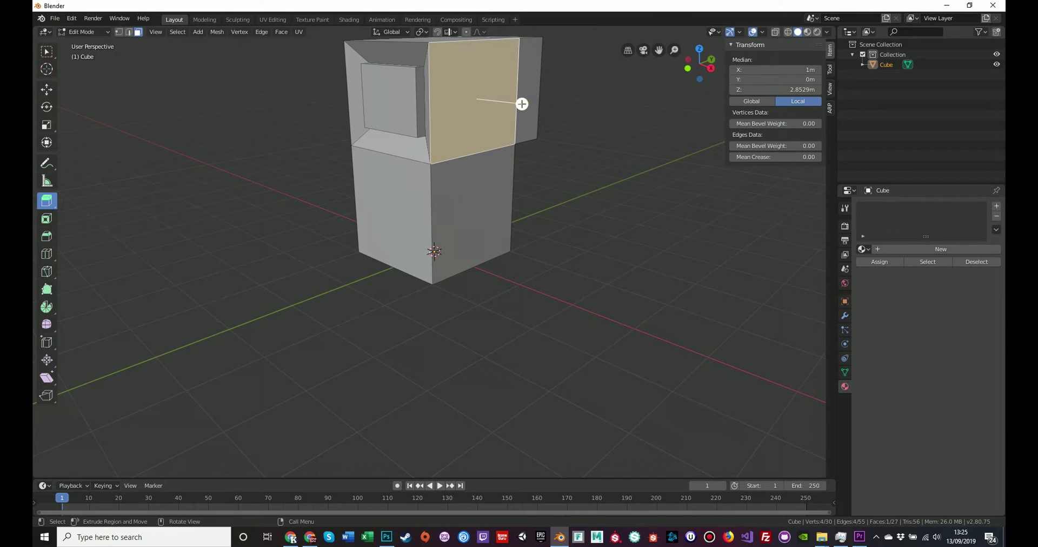
{"action": "left_click_drag", "start_coordinate": [522, 104], "coordinate": [681, 119]}
{"action": "middle_click_drag", "start_coordinate": [681, 119], "coordinate": [720, 68]}
{"action": "left_click_drag", "start_coordinate": [703, 33], "coordinate": [663, 76]}
Step: Inset the underside face of the outermost X segment and extrude it about 0.15 m up into the block
{"action": "left_click", "coordinate": [534, 176]}
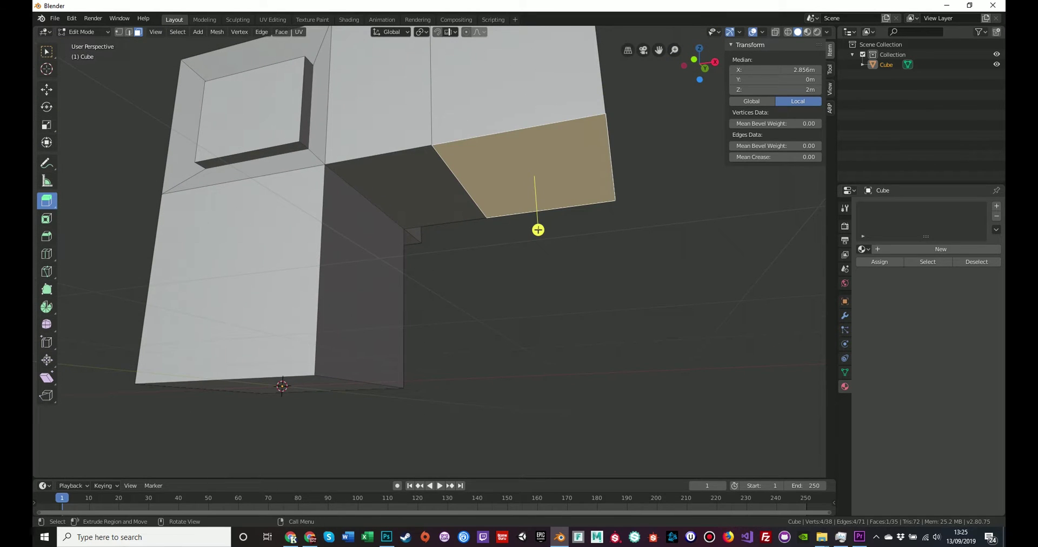
{"action": "left_click", "coordinate": [47, 218]}
{"action": "mouse_move", "coordinate": [544, 181]}
{"action": "left_mouse_down"}
{"action": "mouse_move", "coordinate": [535, 176]}
{"action": "mouse_move", "coordinate": [546, 182]}
{"action": "mouse_move", "coordinate": [516, 206]}
{"action": "mouse_move", "coordinate": [515, 189]}
{"action": "mouse_move", "coordinate": [519, 201]}
{"action": "mouse_move", "coordinate": [527, 185]}
{"action": "left_mouse_up"}
{"action": "key", "text": "ctrl+z"}
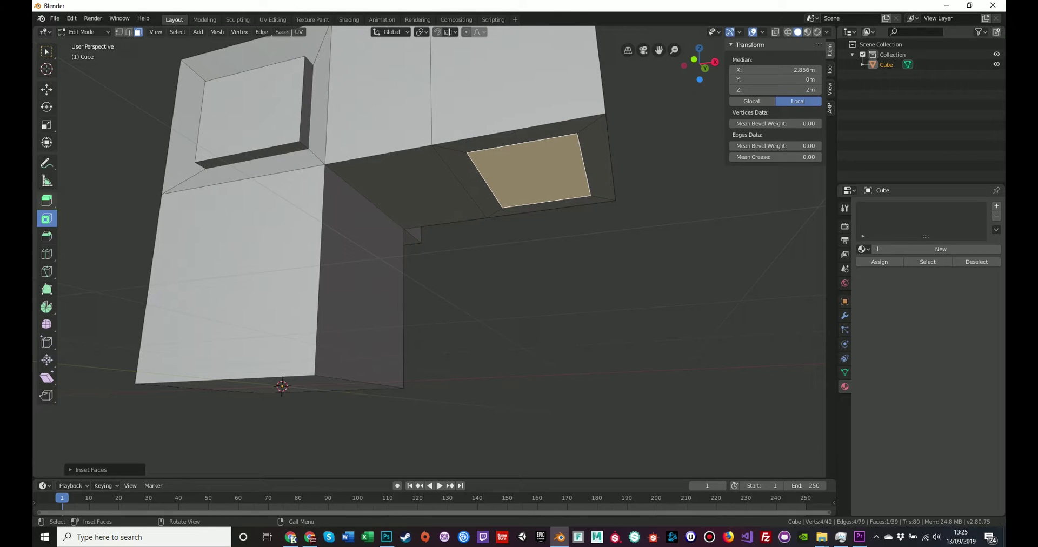
{"action": "left_click", "coordinate": [46, 200]}
{"action": "left_click_drag", "start_coordinate": [538, 229], "coordinate": [537, 216]}
Step: Inset the recessed underside face by about 0.09 m
{"action": "left_click", "coordinate": [46, 218]}
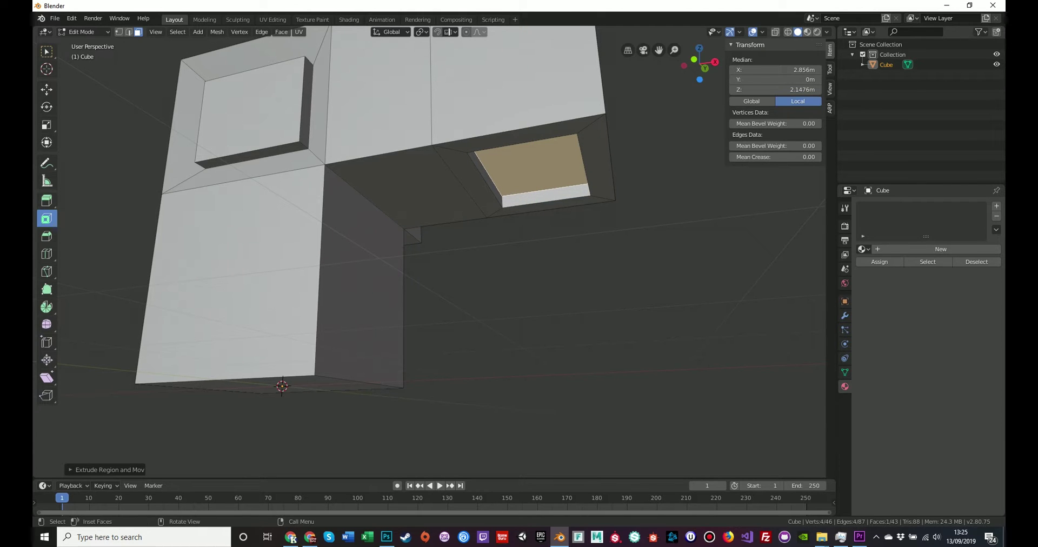
{"action": "left_click_drag", "start_coordinate": [540, 181], "coordinate": [539, 177]}
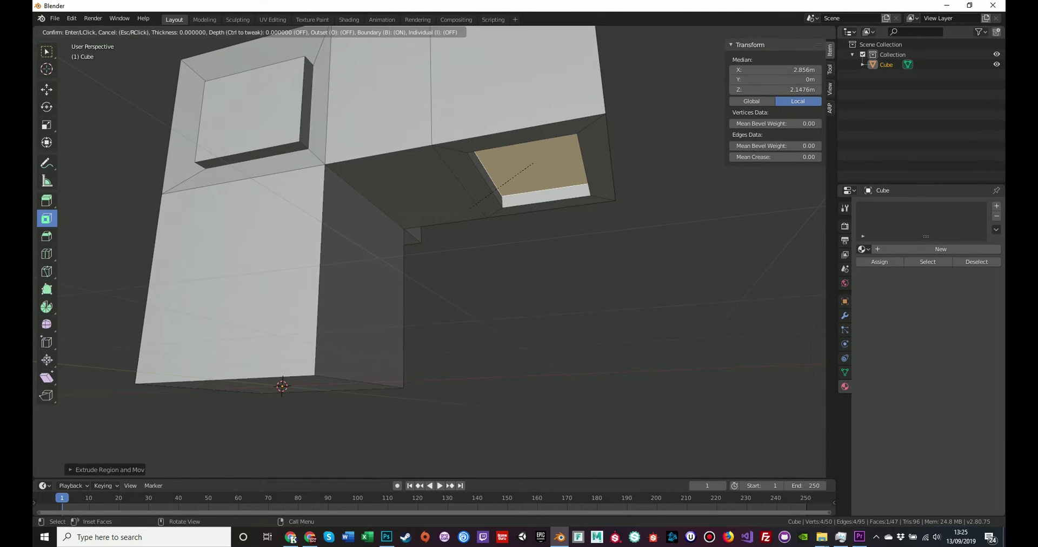
{"action": "key", "text": "Escape"}
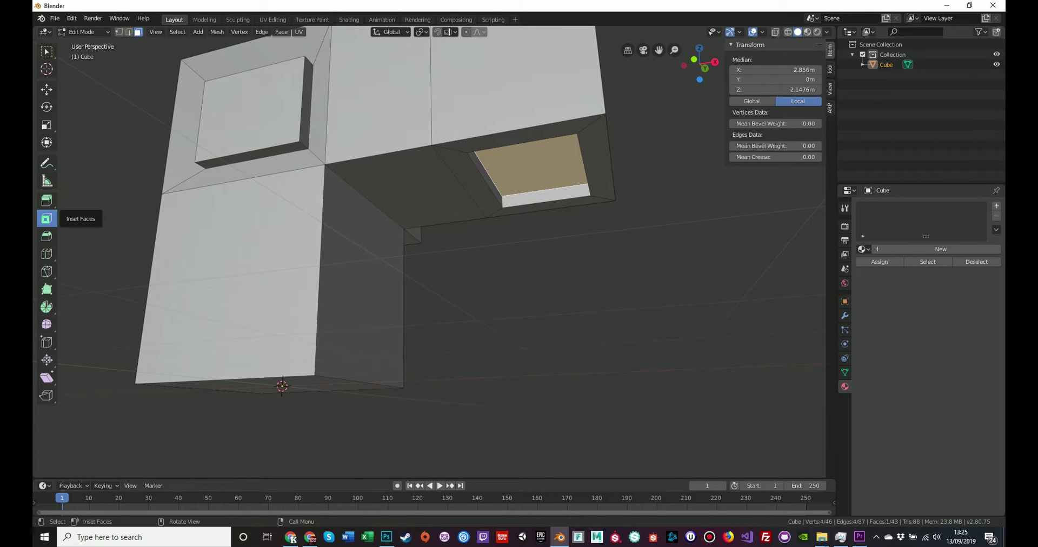
{"action": "left_click_drag", "start_coordinate": [539, 173], "coordinate": [534, 162]}
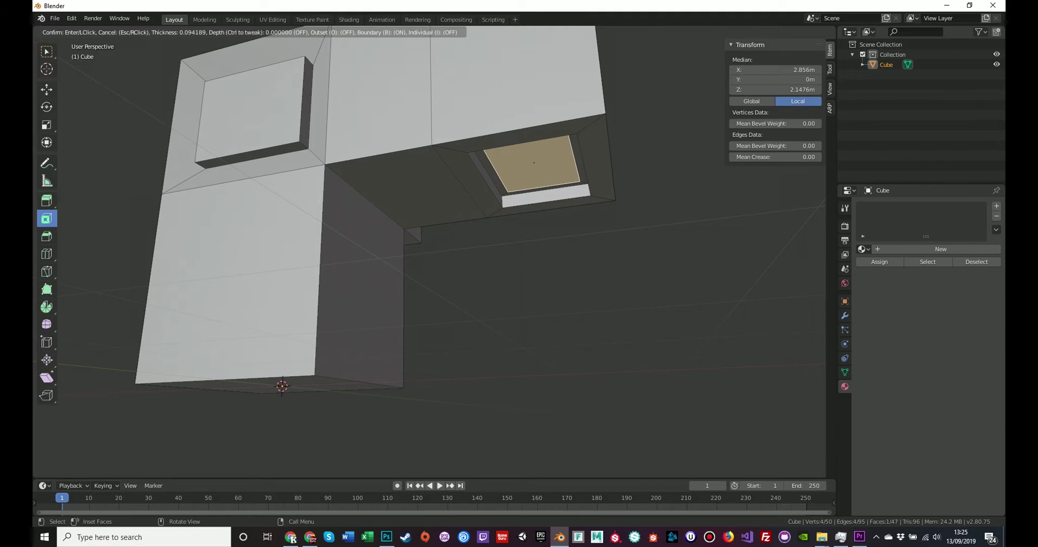
{"action": "key", "text": "Return"}
Step: Extrude the inner underside face downward as a leg and set its Z median to 0 m
{"action": "left_click", "coordinate": [46, 200]}
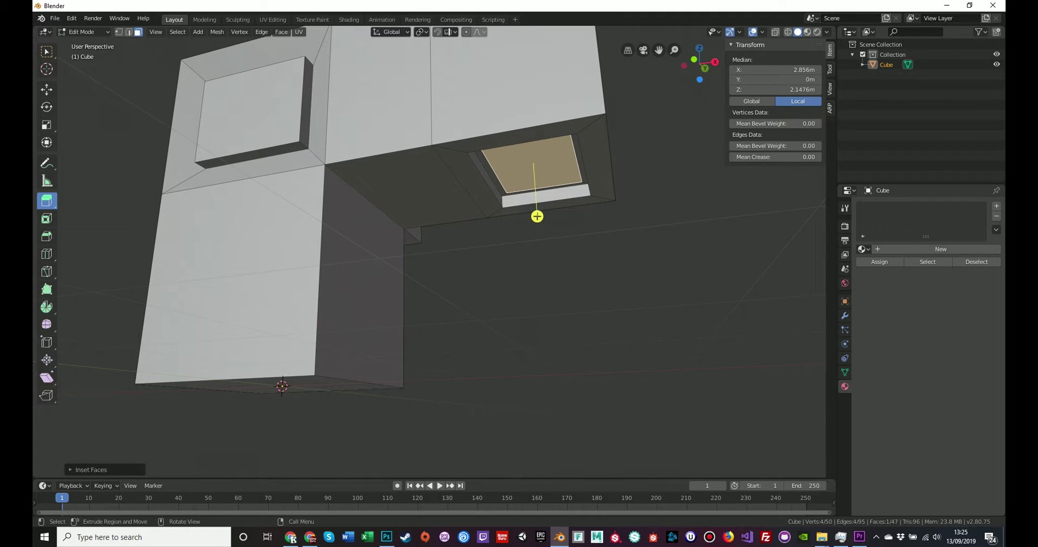
{"action": "left_click_drag", "start_coordinate": [537, 216], "coordinate": [547, 349]}
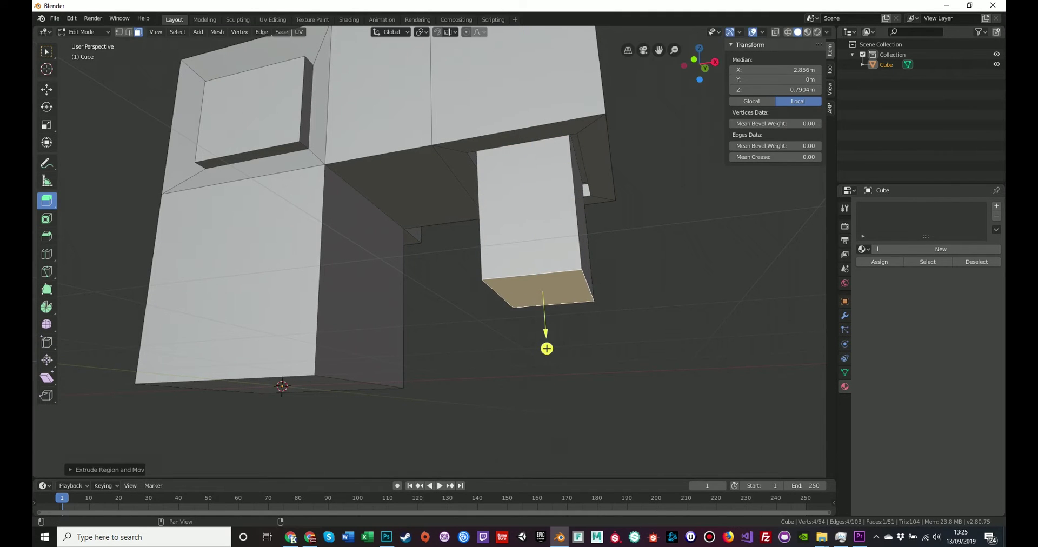
{"action": "left_click", "coordinate": [775, 89]}
{"action": "type", "text": "0"}
{"action": "key", "text": "Return"}
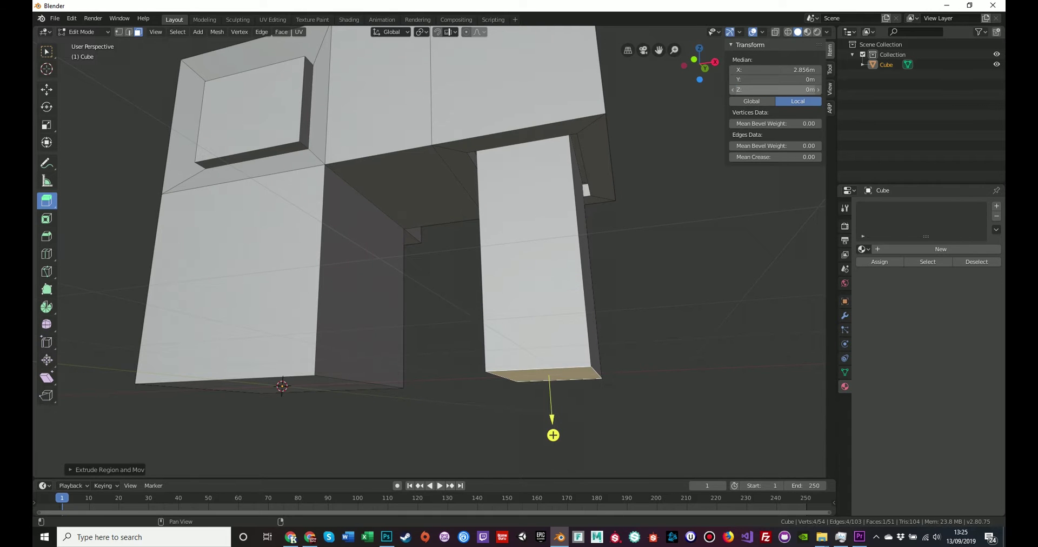
Step: Return to Object Mode and deselect the model
{"action": "middle_click_drag", "start_coordinate": [584, 227], "coordinate": [611, 259]}
{"action": "scroll", "coordinate": [611, 259], "scroll_direction": "down", "scroll_amount": 4}
{"action": "middle_click_drag", "start_coordinate": [541, 260], "coordinate": [609, 254]}
{"action": "middle_click_drag", "start_coordinate": [433, 211], "coordinate": [373, 190]}
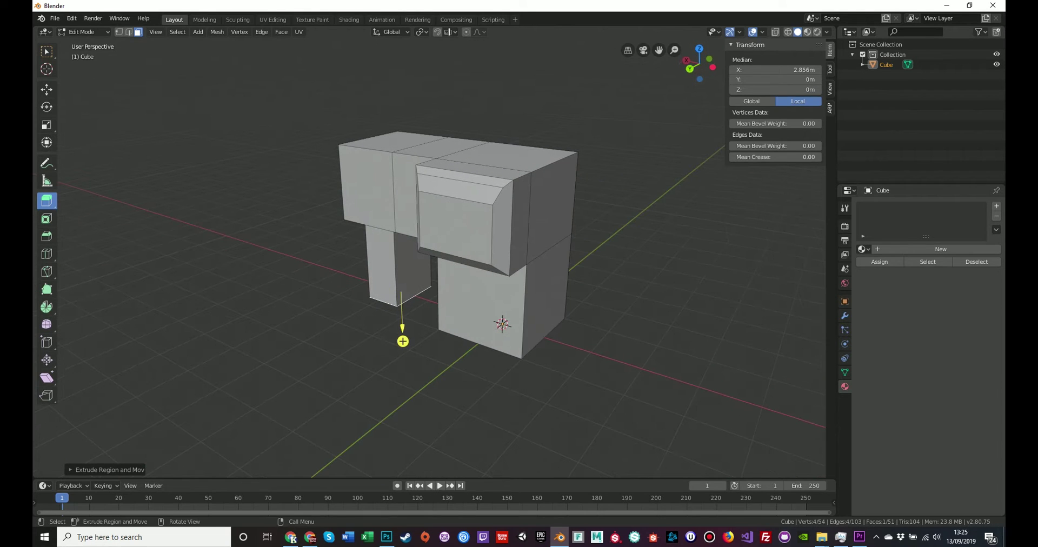
{"action": "key", "text": "Tab"}
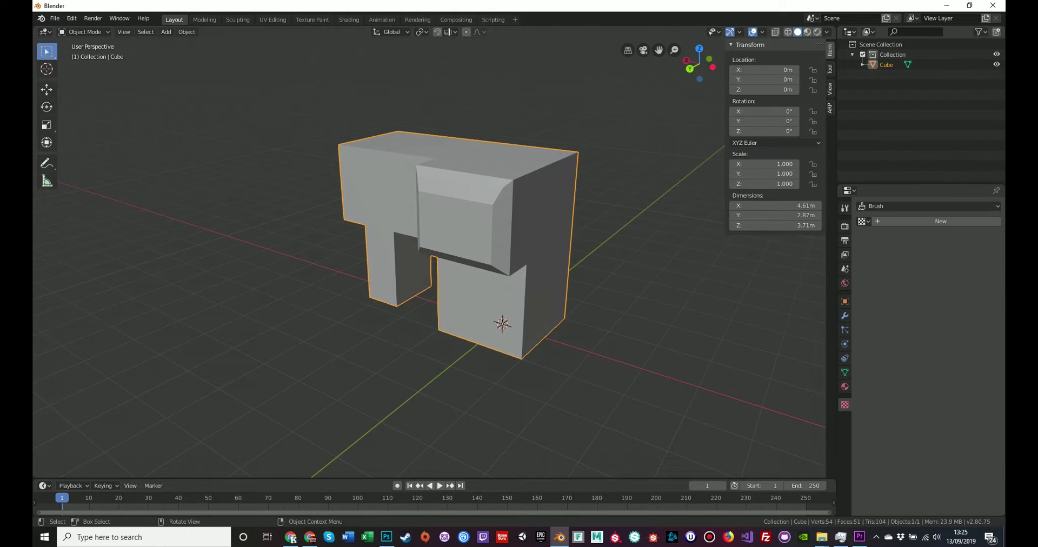
{"action": "key", "text": "alt+a"}
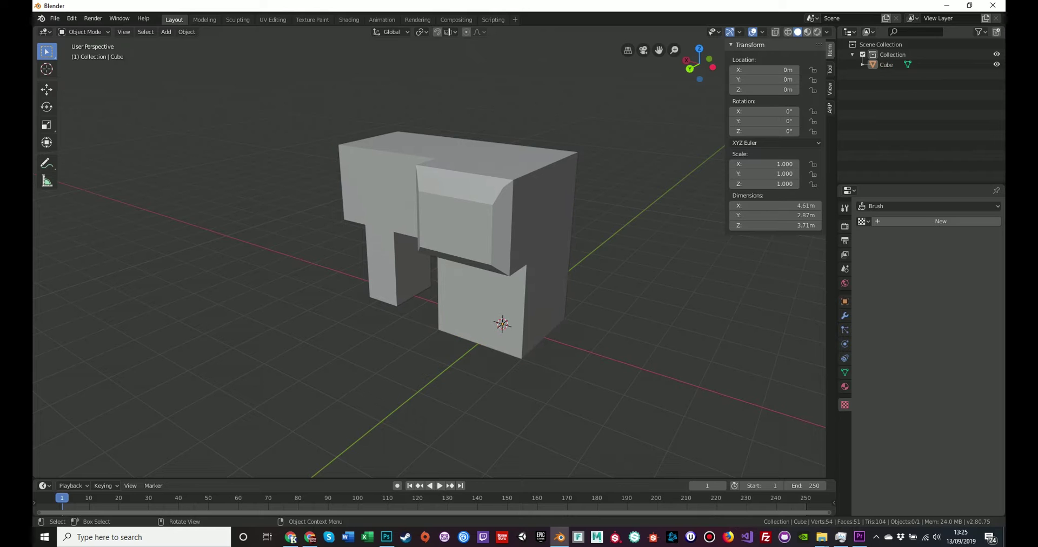
Step: Compare the model in Edit Mode and Object Mode, and examine the overall shape from above in Object Mode
{"action": "key", "text": "Tab"}
{"action": "key", "text": "Tab"}
{"action": "key", "text": "Tab"}
{"action": "key", "text": "Tab"}
{"action": "key", "text": "Tab"}
{"action": "key", "text": "Tab"}
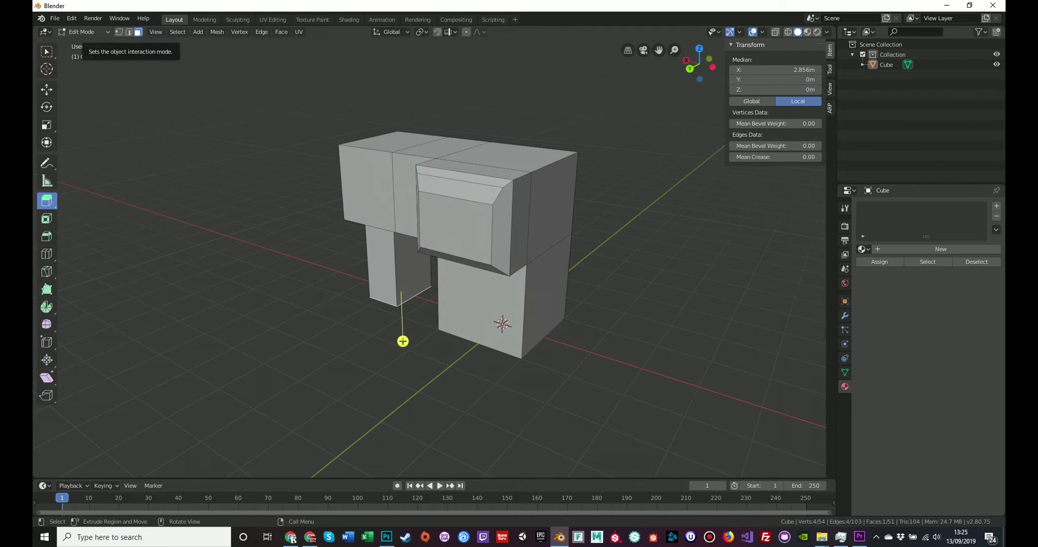
{"action": "key", "text": "Tab"}
{"action": "key", "text": "Tab"}
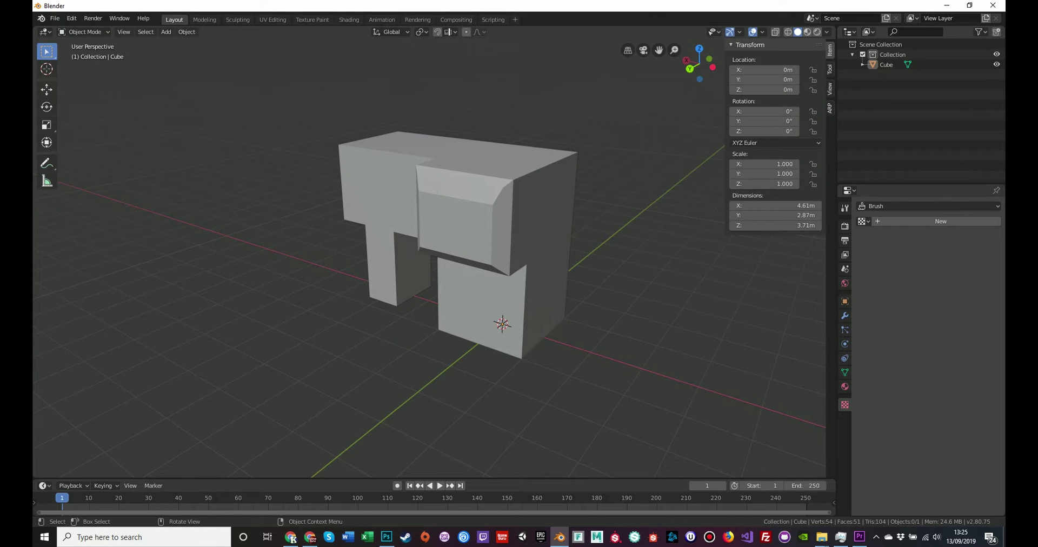
{"action": "middle_click_drag", "start_coordinate": [476, 271], "coordinate": [573, 246]}
{"action": "middle_click_drag", "start_coordinate": [476, 238], "coordinate": [535, 287]}
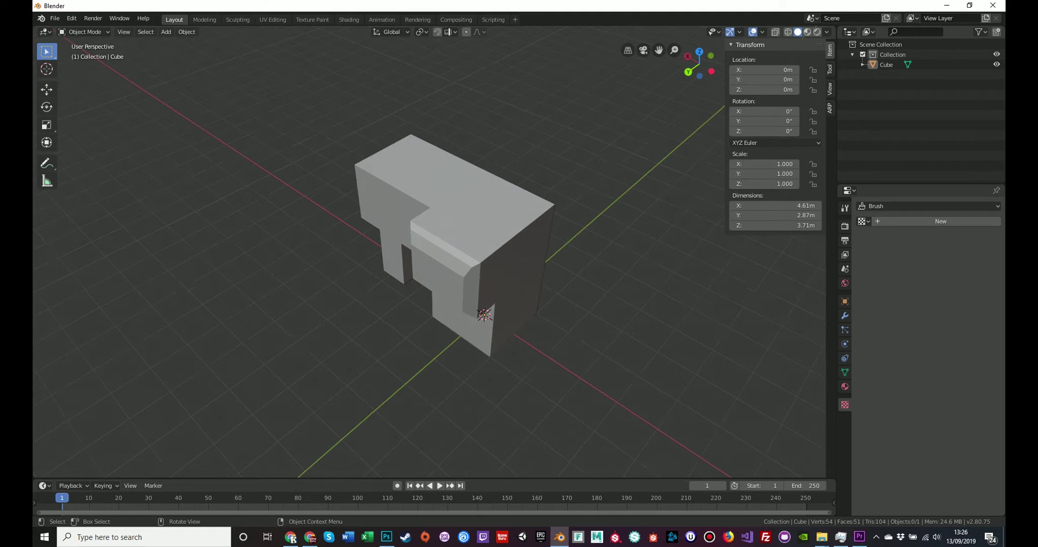
Step: Switch to the UV Editing workspace and select all of the mesh
{"action": "left_click", "coordinate": [273, 19]}
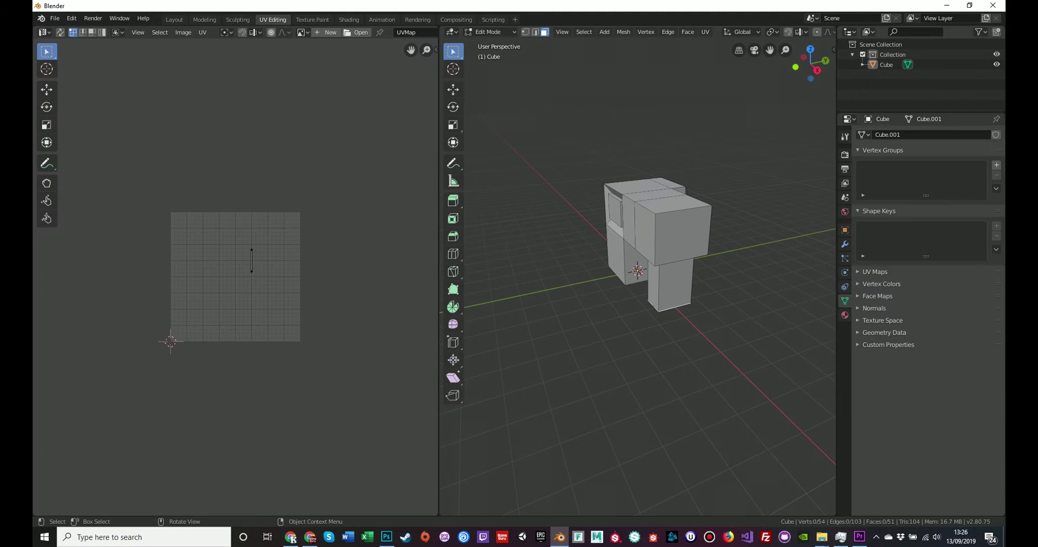
{"action": "middle_click_drag", "start_coordinate": [638, 281], "coordinate": [660, 282]}
{"action": "scroll", "coordinate": [661, 282], "scroll_direction": "up", "scroll_amount": 1}
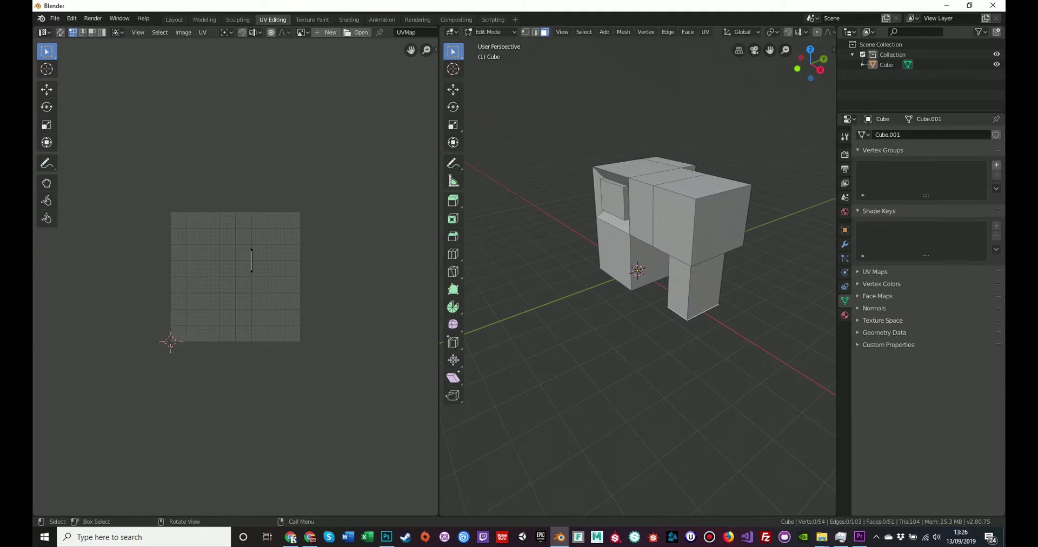
{"action": "left_click", "coordinate": [584, 32]}
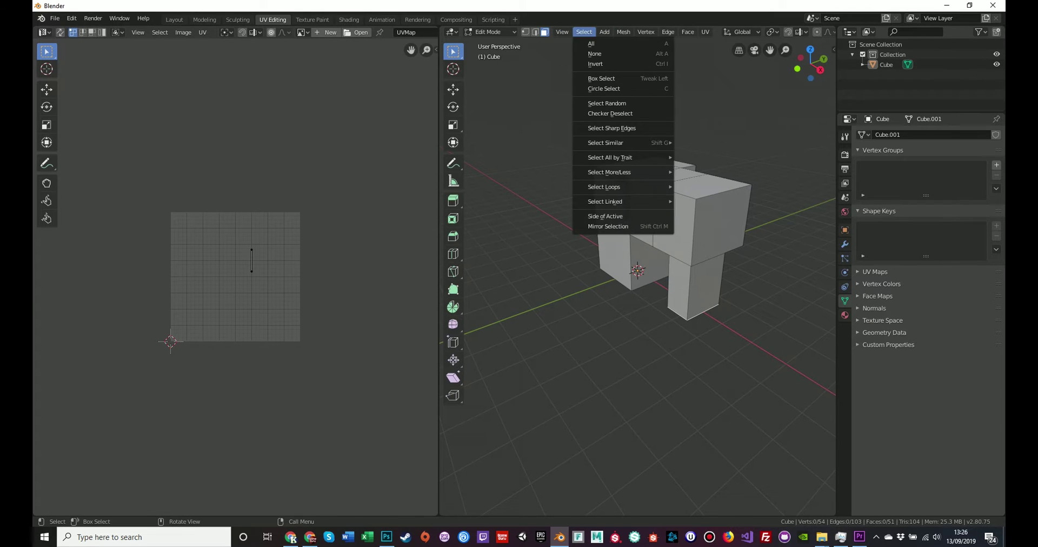
{"action": "left_click", "coordinate": [586, 45]}
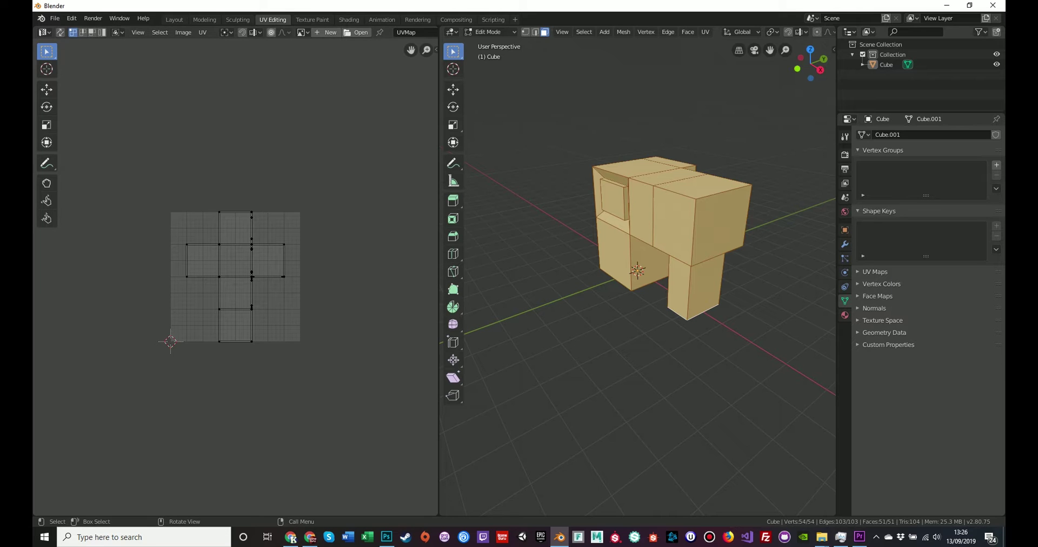
Step: Unwrap the whole mesh without any marked seams
{"action": "left_click", "coordinate": [705, 32]}
{"action": "left_click", "coordinate": [705, 32]}
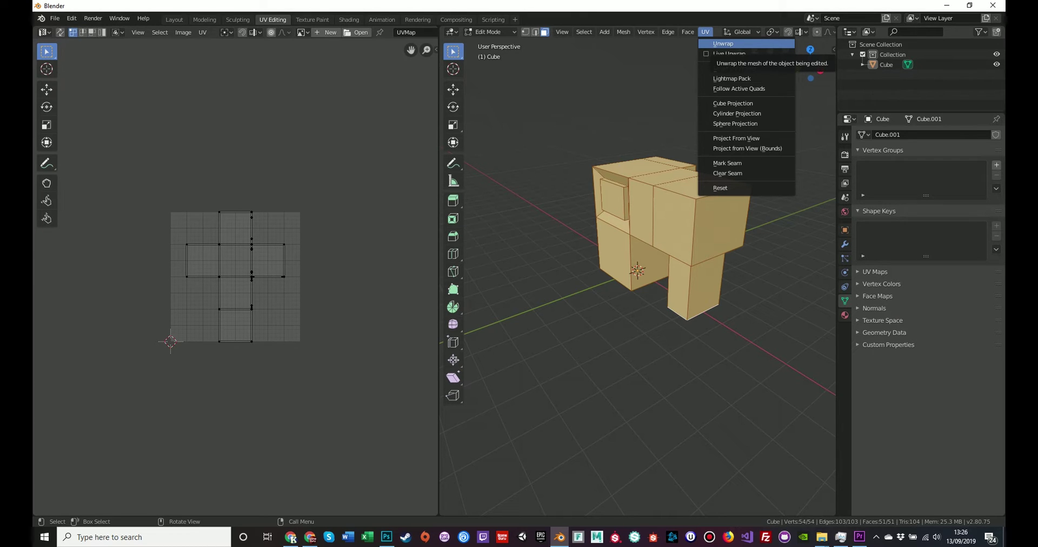
{"action": "left_click", "coordinate": [724, 44]}
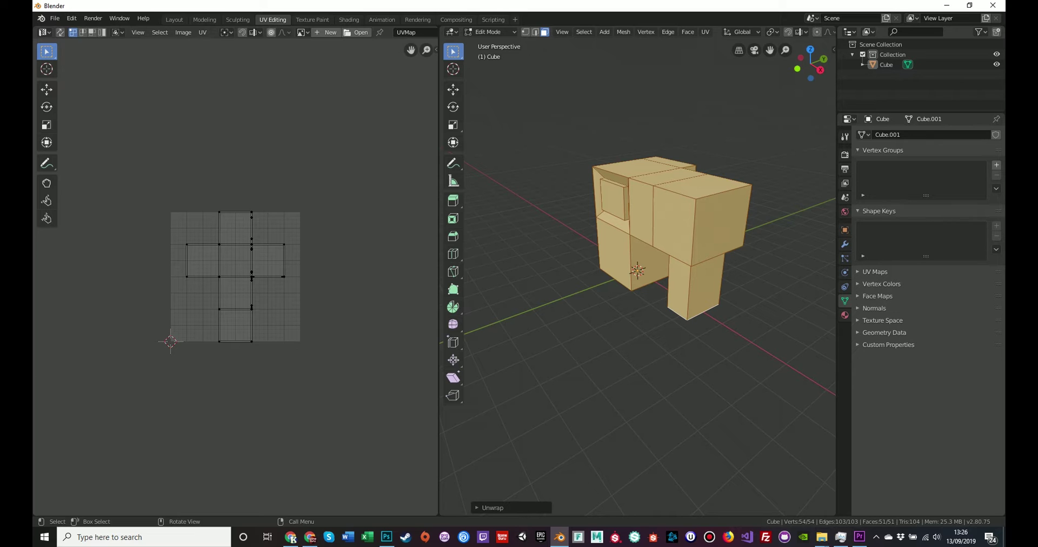
Step: Switch to edge selection and select all the outer edges bordering the model's top surface
{"action": "middle_click_drag", "start_coordinate": [703, 303], "coordinate": [606, 257]}
{"action": "scroll", "coordinate": [638, 270], "scroll_direction": "up", "scroll_amount": 3}
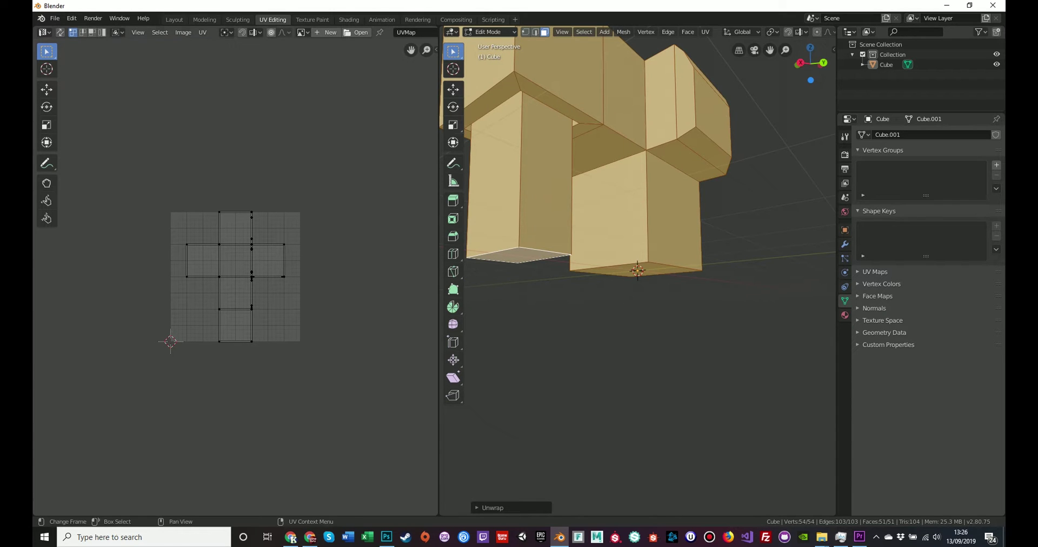
{"action": "middle_click_drag", "start_coordinate": [589, 228], "coordinate": [573, 324]}
{"action": "key", "text": "2"}
{"action": "key", "text": "a"}
{"action": "scroll", "coordinate": [677, 265], "scroll_direction": "down", "scroll_amount": 2}
{"action": "scroll", "coordinate": [577, 299], "scroll_direction": "up", "scroll_amount": 1}
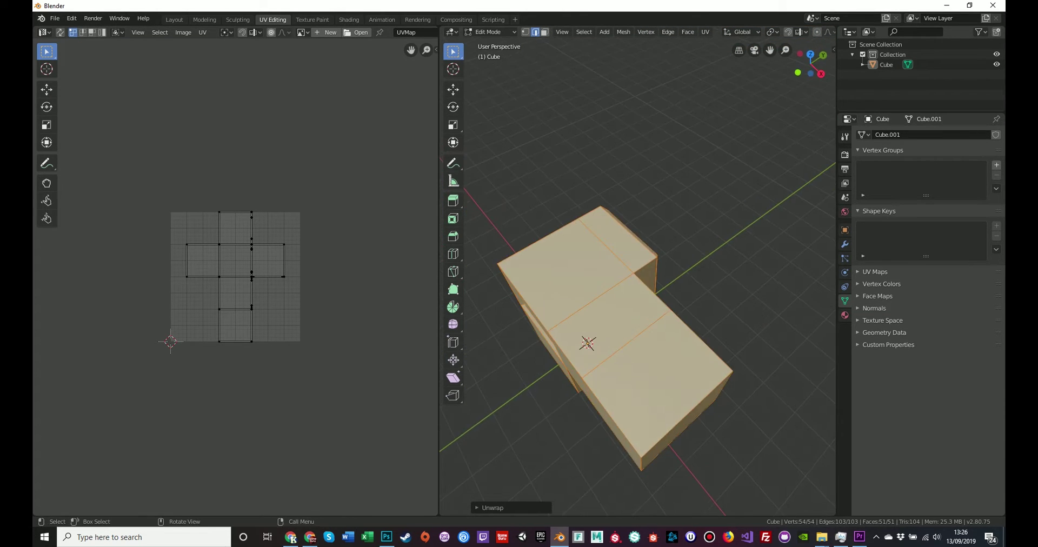
{"action": "left_click", "coordinate": [702, 340]}
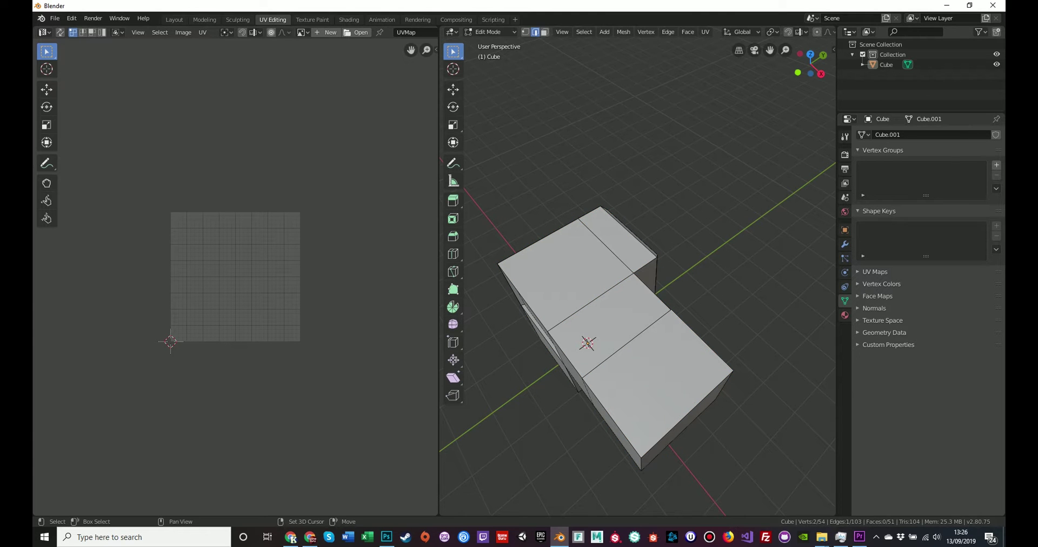
{"action": "left_click", "coordinate": [688, 415], "text": "shift"}
{"action": "left_click", "coordinate": [611, 417], "text": "shift"}
{"action": "left_click", "coordinate": [566, 356], "text": "shift"}
{"action": "left_click", "coordinate": [523, 297], "text": "shift"}
{"action": "left_click", "coordinate": [539, 240], "text": "shift"}
{"action": "left_click", "coordinate": [589, 212], "text": "shift"}
{"action": "left_click", "coordinate": [589, 212], "text": "shift"}
{"action": "left_click", "coordinate": [629, 232], "text": "shift"}
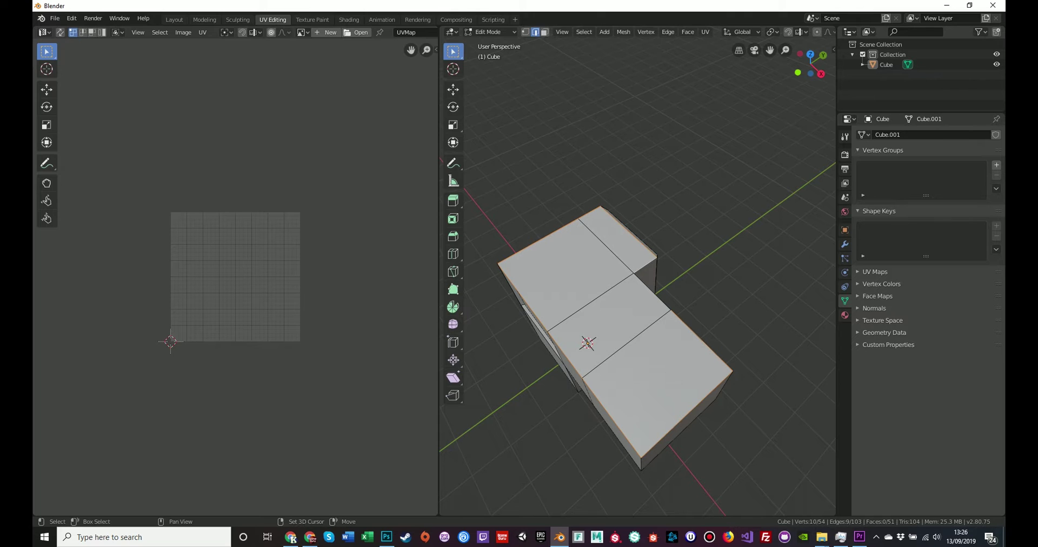
{"action": "left_click", "coordinate": [652, 292], "text": "shift"}
Step: Check the selected outline around the top surface and mark its edges as a seam
{"action": "middle_click_drag", "start_coordinate": [652, 293], "coordinate": [592, 311]}
{"action": "scroll", "coordinate": [563, 265], "scroll_direction": "up", "scroll_amount": 2}
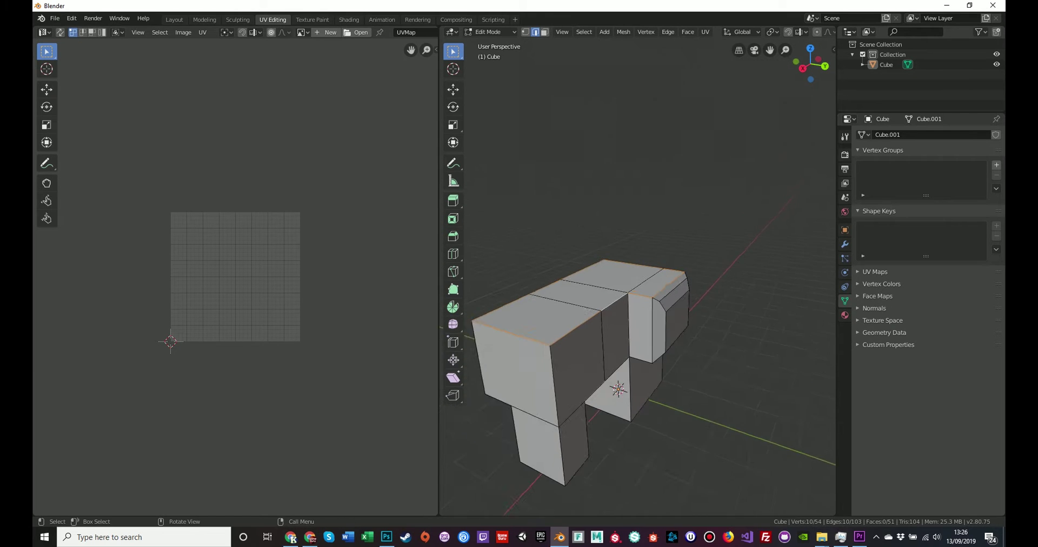
{"action": "scroll", "coordinate": [638, 276], "scroll_direction": "up", "scroll_amount": 3}
{"action": "middle_click_drag", "start_coordinate": [617, 373], "coordinate": [654, 422]}
{"action": "scroll", "coordinate": [638, 325], "scroll_direction": "down", "scroll_amount": 1}
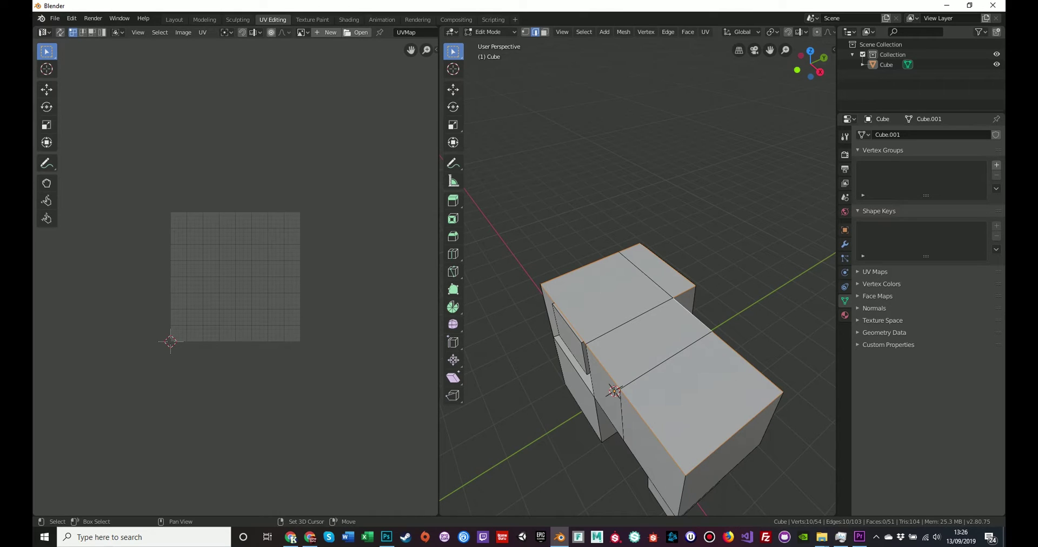
{"action": "left_click", "coordinate": [694, 301], "text": "shift"}
{"action": "left_click", "coordinate": [695, 301], "text": "shift"}
{"action": "left_click", "coordinate": [624, 32]}
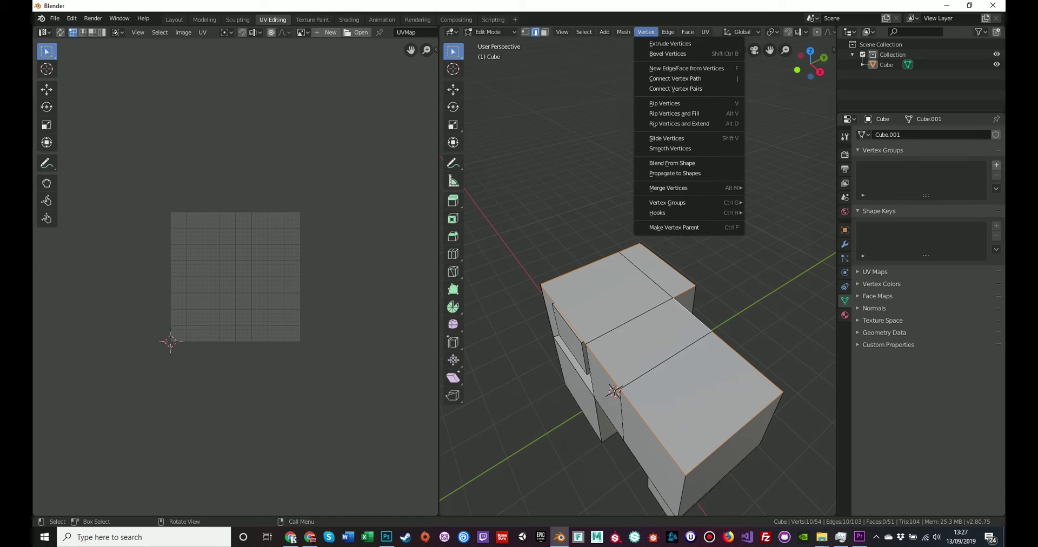
{"action": "mouse_move", "coordinate": [668, 32]}
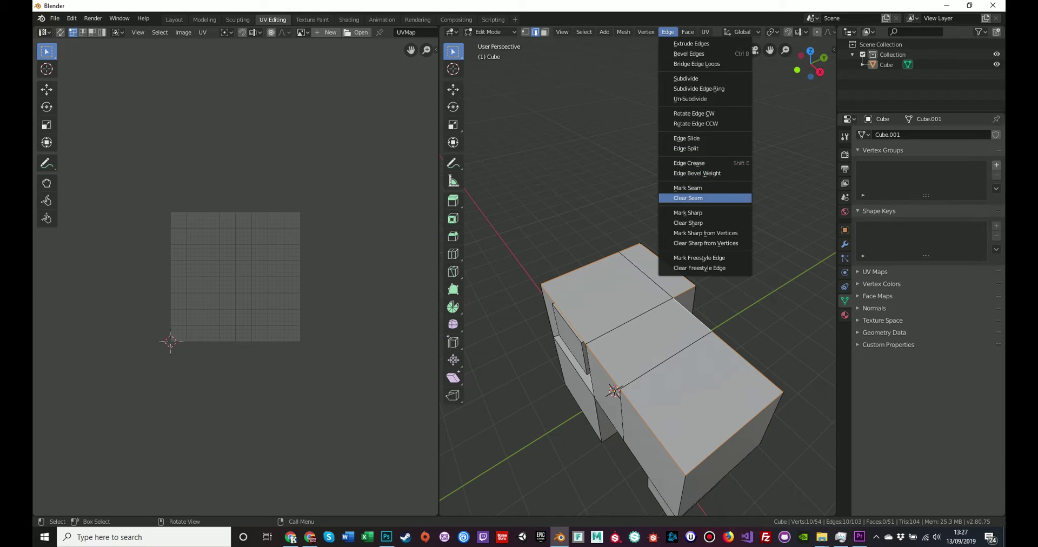
{"action": "left_click", "coordinate": [687, 188]}
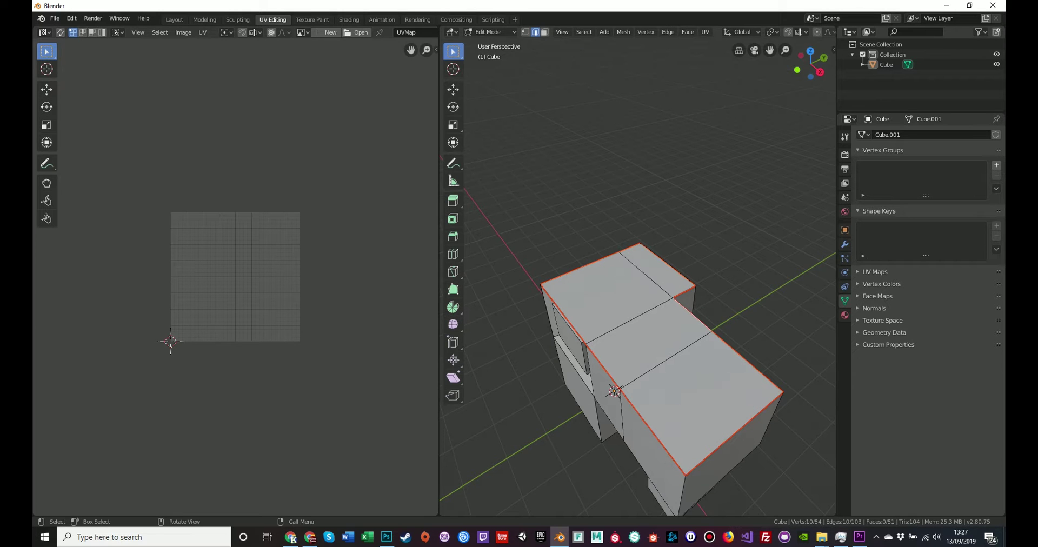
Step: Select the whole mesh and unwrap it using the seam around the top surface
{"action": "left_click", "coordinate": [748, 361]}
{"action": "scroll", "coordinate": [638, 277], "scroll_direction": "up", "scroll_amount": 2}
{"action": "middle_click_drag", "start_coordinate": [638, 277], "coordinate": [620, 238], "text": "shift"}
{"action": "scroll", "coordinate": [619, 238], "scroll_direction": "down", "scroll_amount": 1}
{"action": "key", "text": "a"}
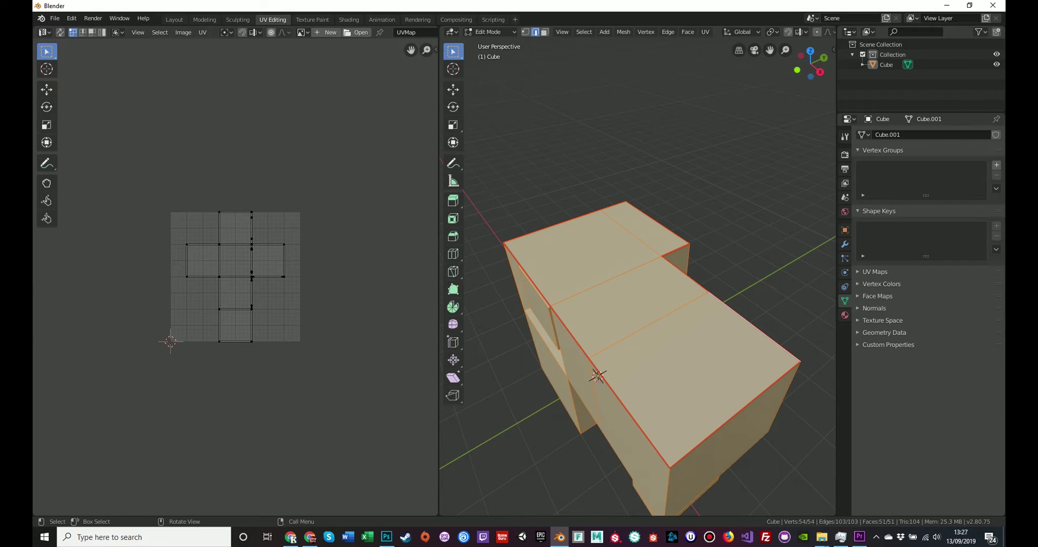
{"action": "left_click", "coordinate": [706, 32]}
{"action": "left_click", "coordinate": [723, 43]}
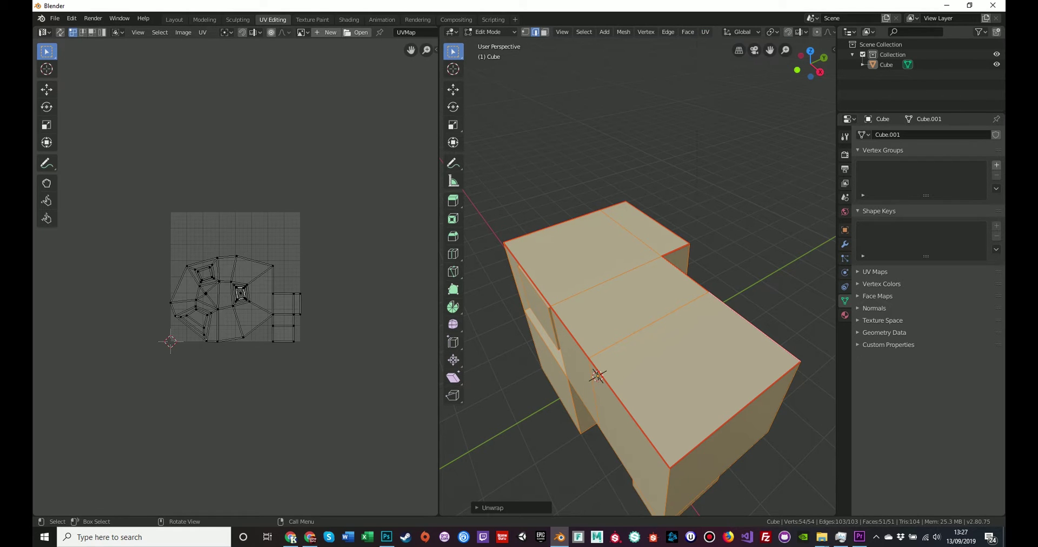
Step: Switch the UV selection to islands and move the top surface's island away from the rest of the layout
{"action": "scroll", "coordinate": [235, 277], "scroll_direction": "up", "scroll_amount": 4}
{"action": "middle_click_drag", "start_coordinate": [254, 319], "coordinate": [207, 235]}
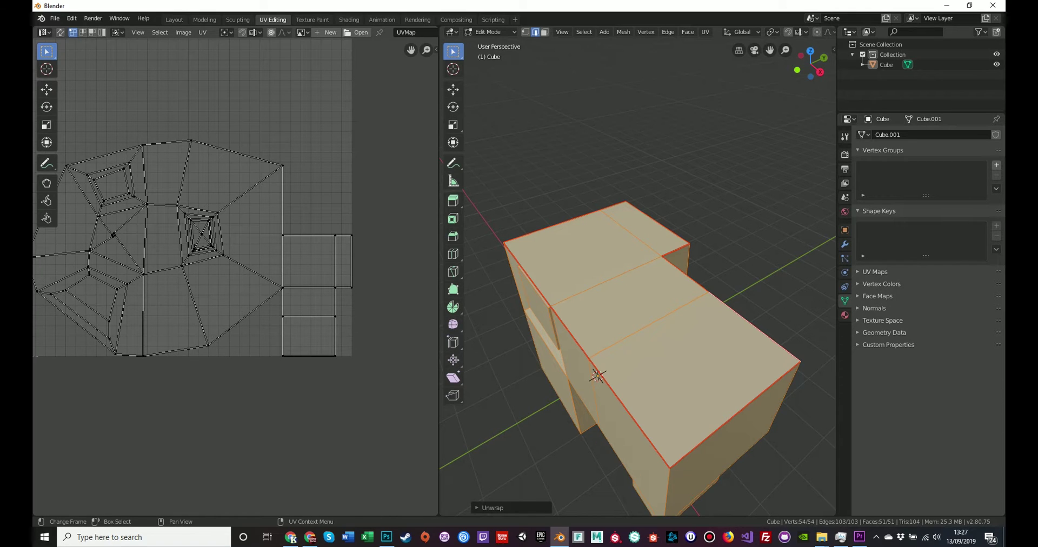
{"action": "left_click", "coordinate": [101, 32]}
{"action": "left_click", "coordinate": [316, 301]}
{"action": "left_click_drag", "start_coordinate": [313, 303], "coordinate": [353, 224]}
{"action": "left_click", "coordinate": [324, 296]}
{"action": "left_click", "coordinate": [46, 89]}
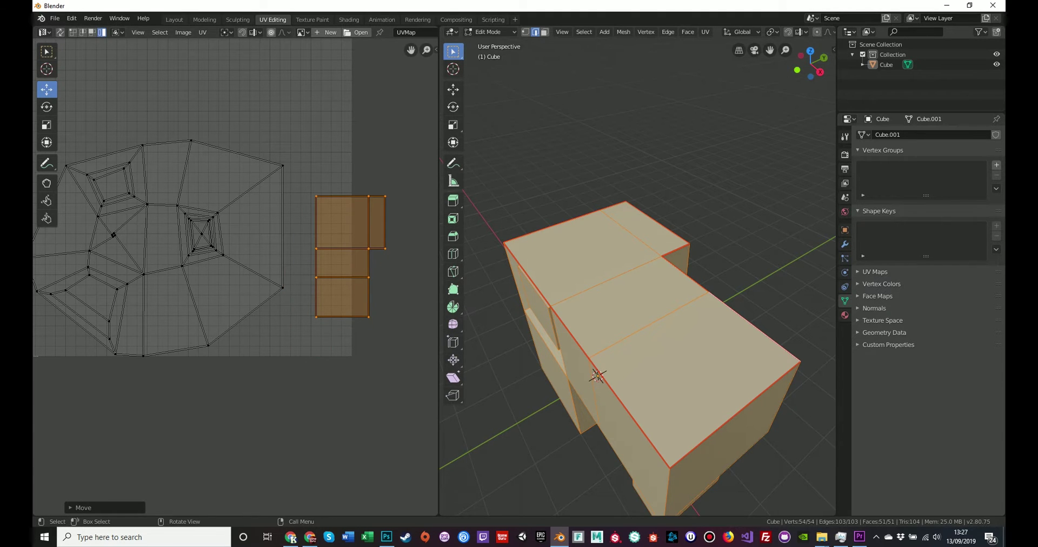
Step: Select the outline edges of the side with the recessed panel, following its corner, the wide leg and the body's underside
{"action": "middle_click_drag", "start_coordinate": [638, 325], "coordinate": [662, 319]}
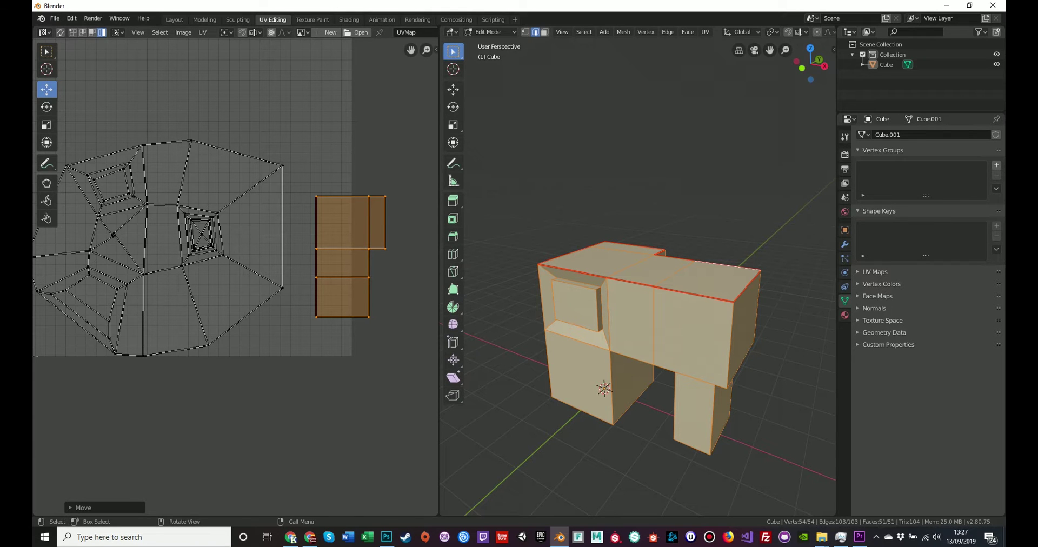
{"action": "middle_click_drag", "start_coordinate": [611, 336], "coordinate": [692, 331]}
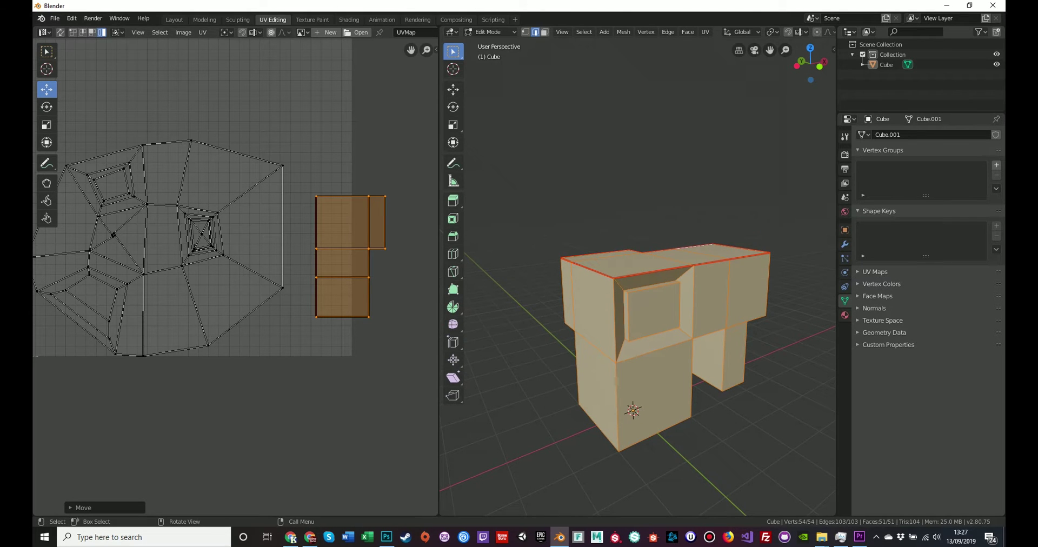
{"action": "left_click", "coordinate": [615, 326]}
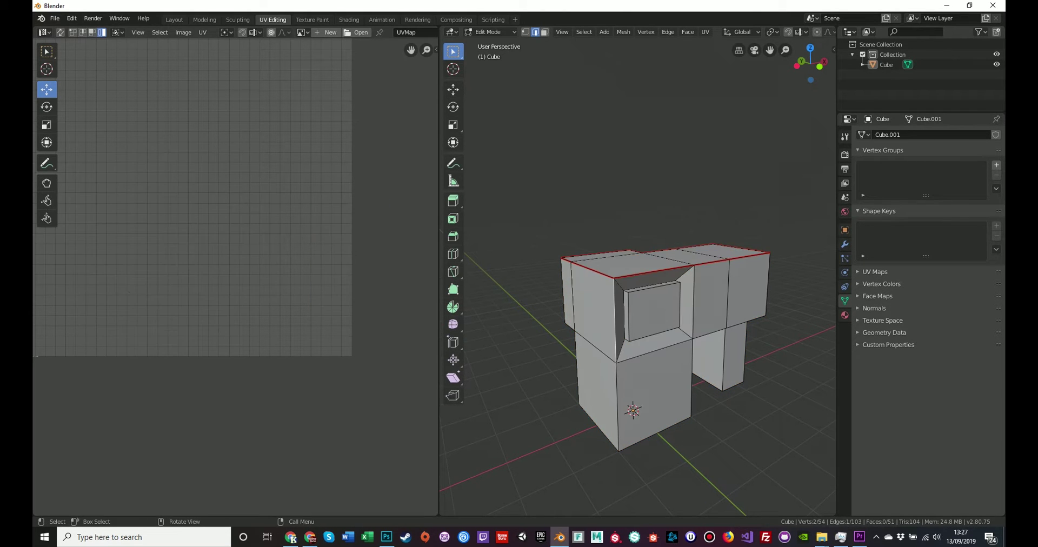
{"action": "left_click", "coordinate": [618, 401], "text": "shift"}
{"action": "left_click", "coordinate": [652, 436], "text": "shift"}
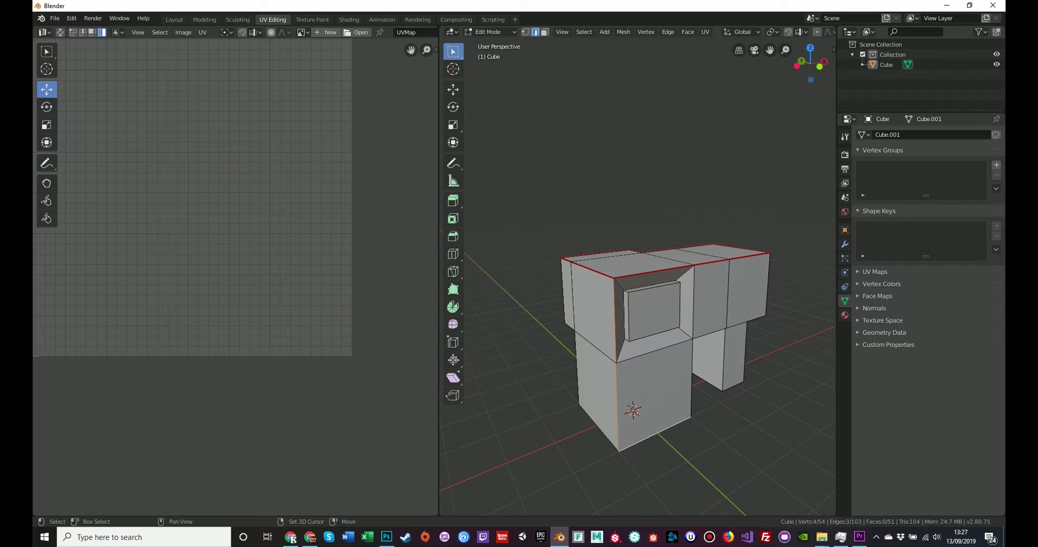
{"action": "left_click", "coordinate": [692, 379], "text": "shift"}
{"action": "left_click", "coordinate": [709, 333], "text": "shift"}
{"action": "left_click", "coordinate": [746, 322], "text": "shift"}
{"action": "left_click", "coordinate": [768, 286], "text": "shift"}
Step: Add the edges bordering the recess's inner panel to the selected side outline and mark them all as a seam
{"action": "middle_click_drag", "start_coordinate": [638, 346], "coordinate": [646, 332]}
{"action": "left_click", "coordinate": [619, 308], "text": "shift"}
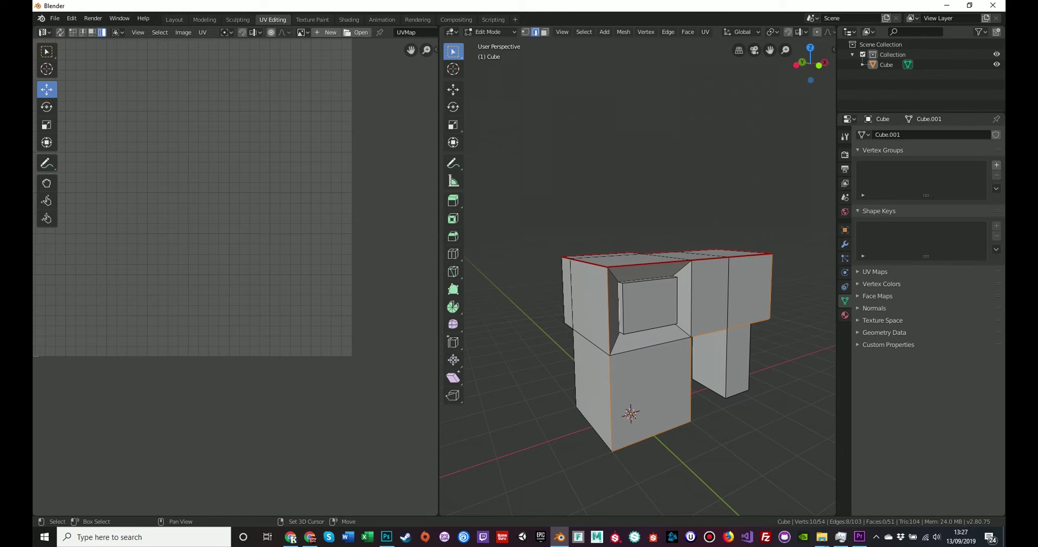
{"action": "left_click", "coordinate": [647, 279], "text": "shift"}
{"action": "mouse_move", "coordinate": [647, 284]}
{"action": "middle_mouse_down"}
{"action": "mouse_move", "coordinate": [592, 281]}
{"action": "mouse_move", "coordinate": [625, 296]}
{"action": "mouse_move", "coordinate": [645, 277]}
{"action": "mouse_move", "coordinate": [655, 292]}
{"action": "middle_mouse_up"}
{"action": "left_click", "coordinate": [620, 303], "text": "shift"}
{"action": "scroll", "coordinate": [622, 297], "scroll_direction": "up", "scroll_amount": 4}
{"action": "left_click", "coordinate": [608, 325], "text": "shift"}
{"action": "left_click", "coordinate": [612, 321], "text": "shift"}
{"action": "left_click", "coordinate": [617, 258], "text": "shift"}
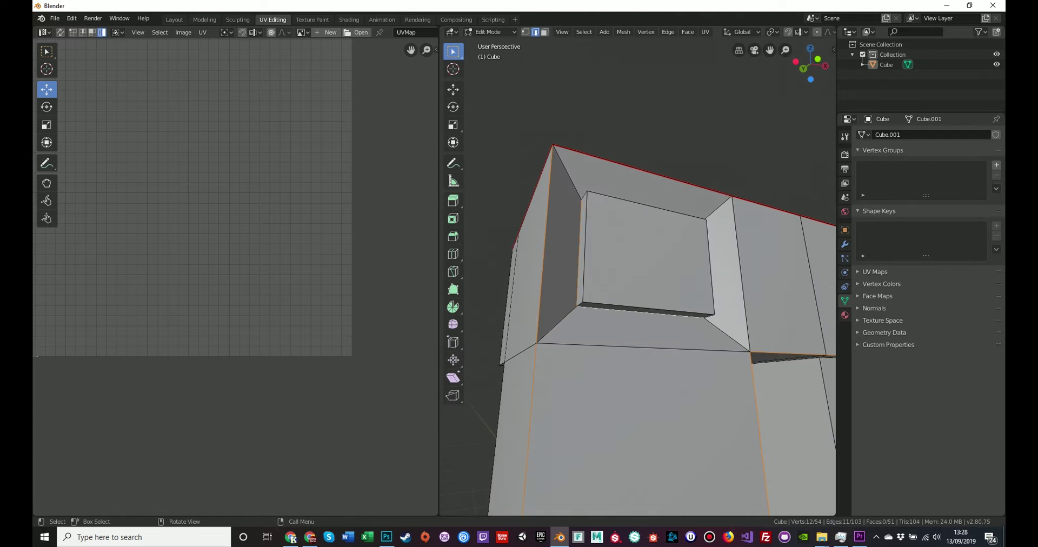
{"action": "left_click", "coordinate": [668, 32]}
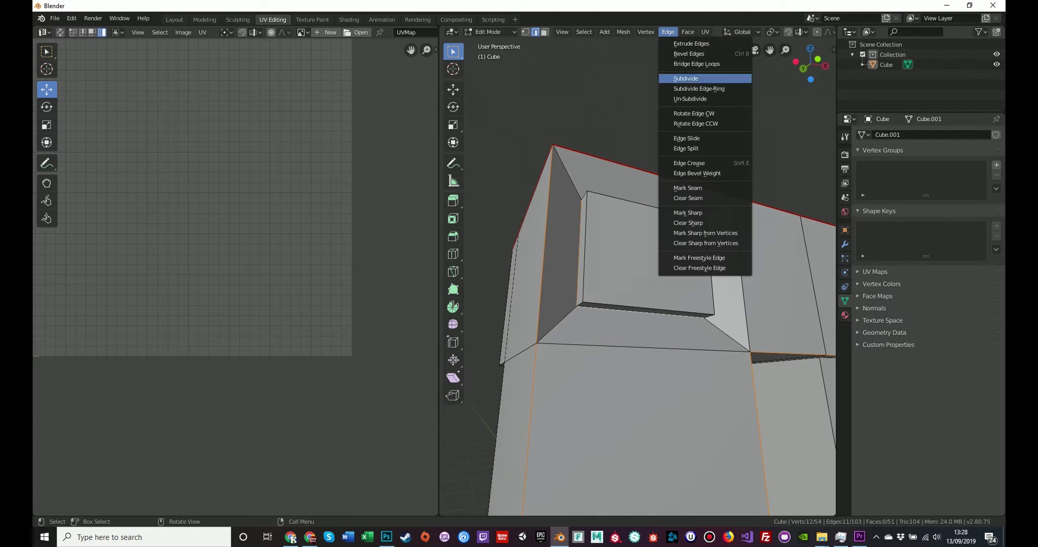
{"action": "left_click", "coordinate": [689, 188]}
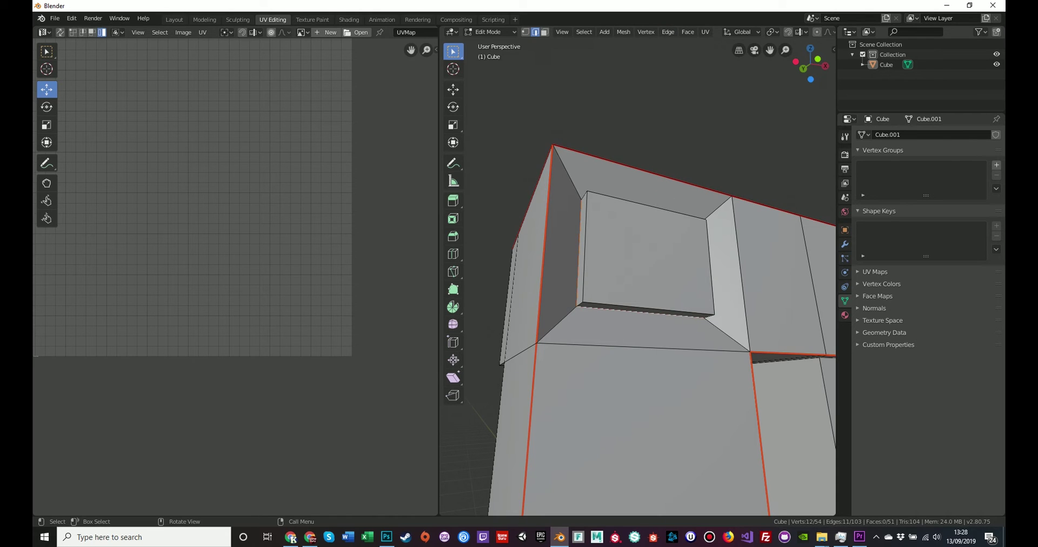
Step: Mark a seam along the wide end's stepped outline: the protruding block's corner and underside, and the leg's corner and bottom edge
{"action": "middle_click_drag", "start_coordinate": [670, 260], "coordinate": [806, 268]}
{"action": "scroll", "coordinate": [662, 286], "scroll_direction": "down", "scroll_amount": 3}
{"action": "left_click", "coordinate": [636, 330]}
{"action": "middle_click_drag", "start_coordinate": [636, 330], "coordinate": [621, 308]}
{"action": "left_click", "coordinate": [627, 350], "text": "shift"}
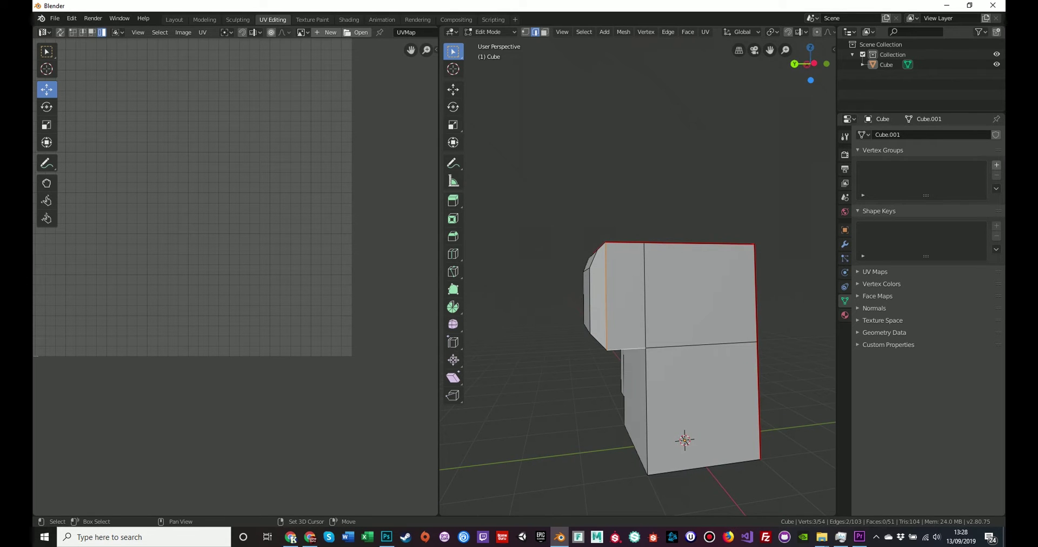
{"action": "left_click", "coordinate": [646, 411], "text": "shift"}
{"action": "left_click", "coordinate": [702, 468], "text": "shift"}
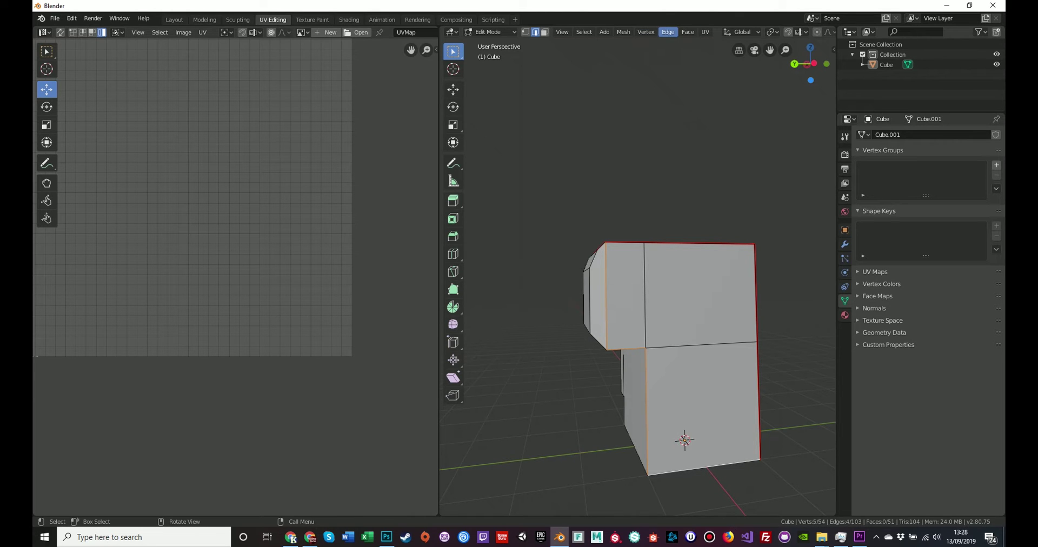
{"action": "left_click", "coordinate": [668, 32]}
{"action": "left_click", "coordinate": [688, 188]}
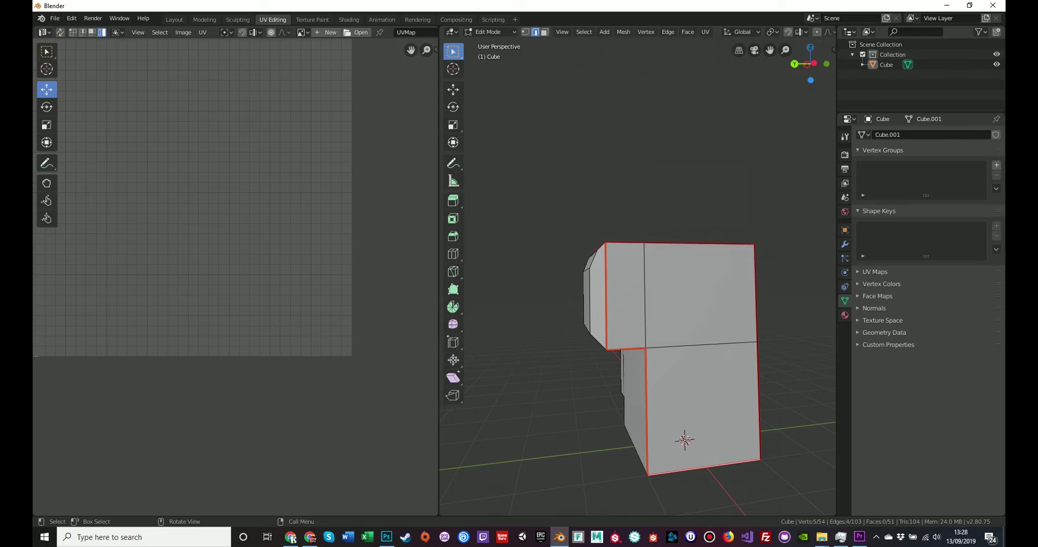
Step: Mark a seam along the opposite side's outline: the wide leg's bottom and corner edges, the body's lower edges and its end corner
{"action": "middle_click_drag", "start_coordinate": [688, 188], "coordinate": [603, 216]}
{"action": "left_click", "coordinate": [688, 436]}
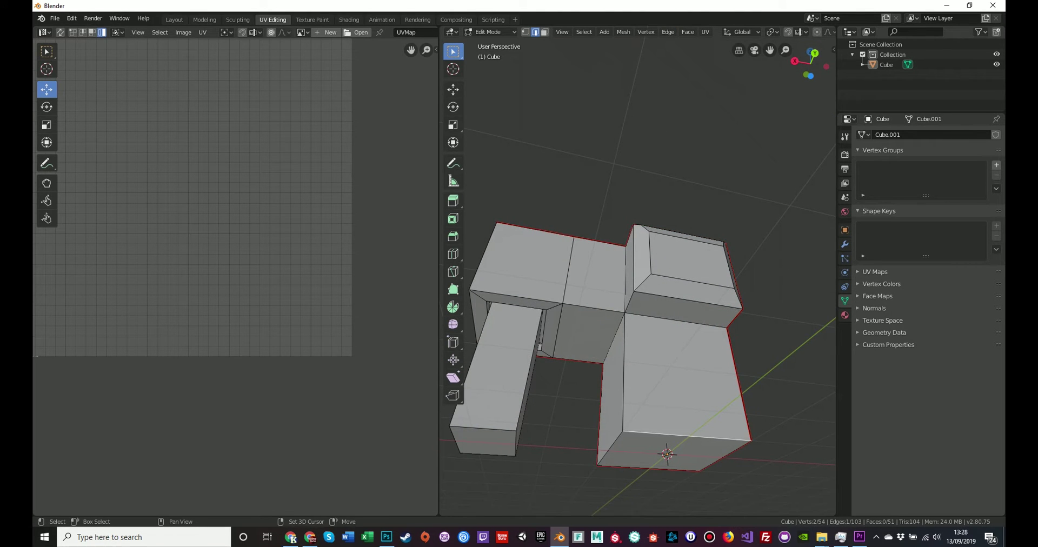
{"action": "left_click", "coordinate": [624, 373], "text": "shift"}
{"action": "left_click", "coordinate": [593, 308], "text": "shift"}
{"action": "left_click", "coordinate": [519, 297], "text": "shift"}
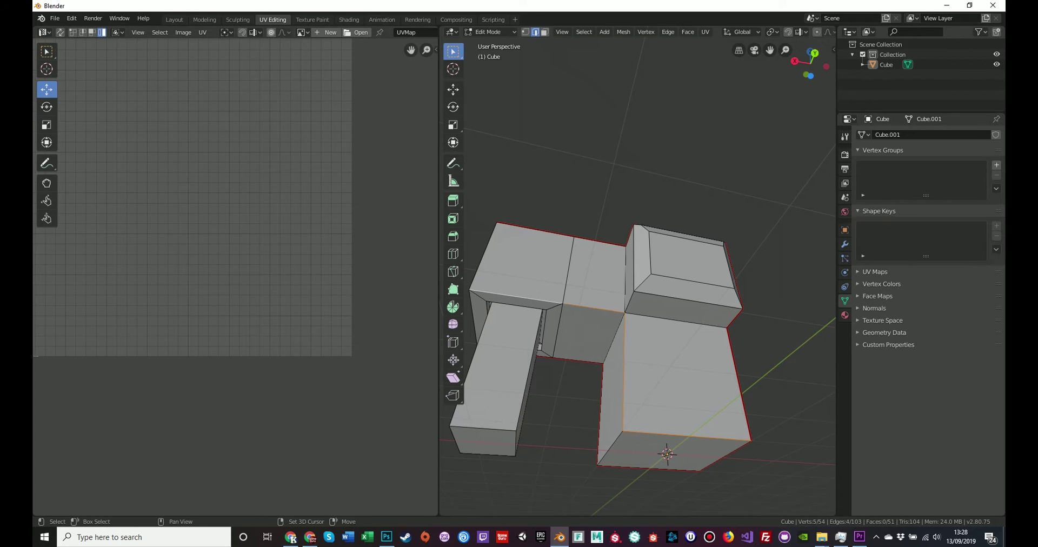
{"action": "middle_click_drag", "start_coordinate": [519, 298], "coordinate": [576, 325]}
{"action": "middle_click_drag", "start_coordinate": [519, 260], "coordinate": [520, 252]}
{"action": "left_click", "coordinate": [573, 329], "text": "shift"}
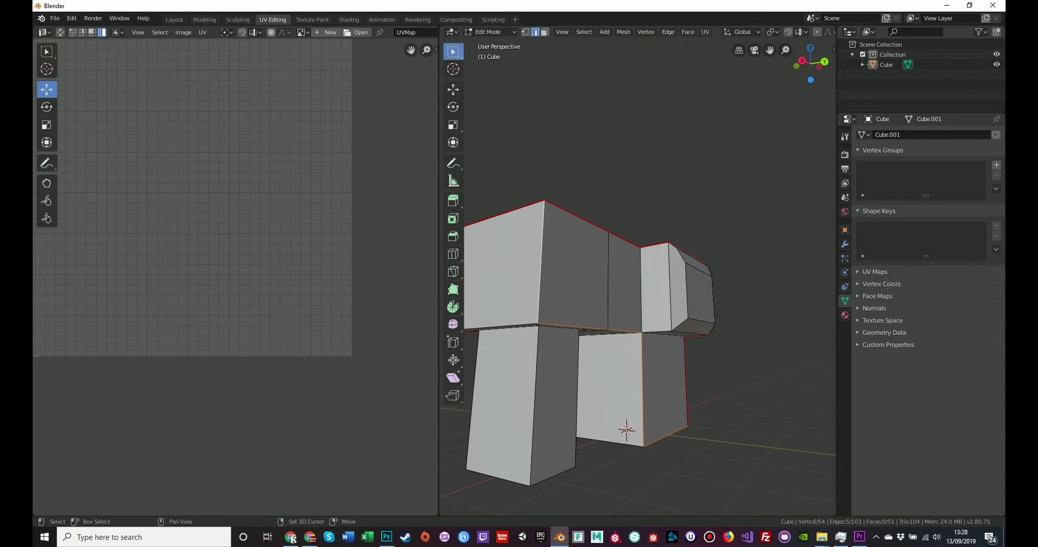
{"action": "left_click", "coordinate": [688, 32]}
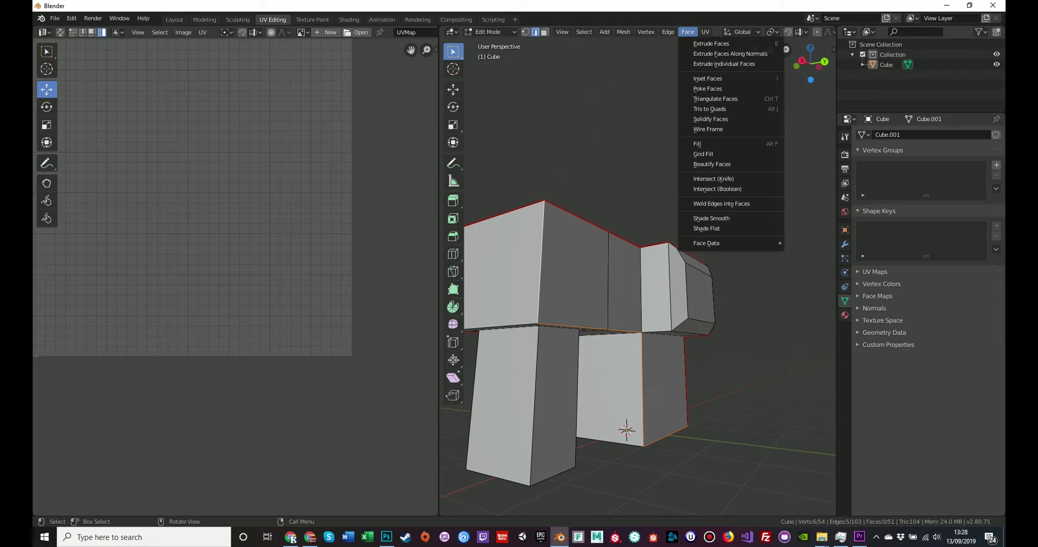
{"action": "left_click", "coordinate": [668, 32]}
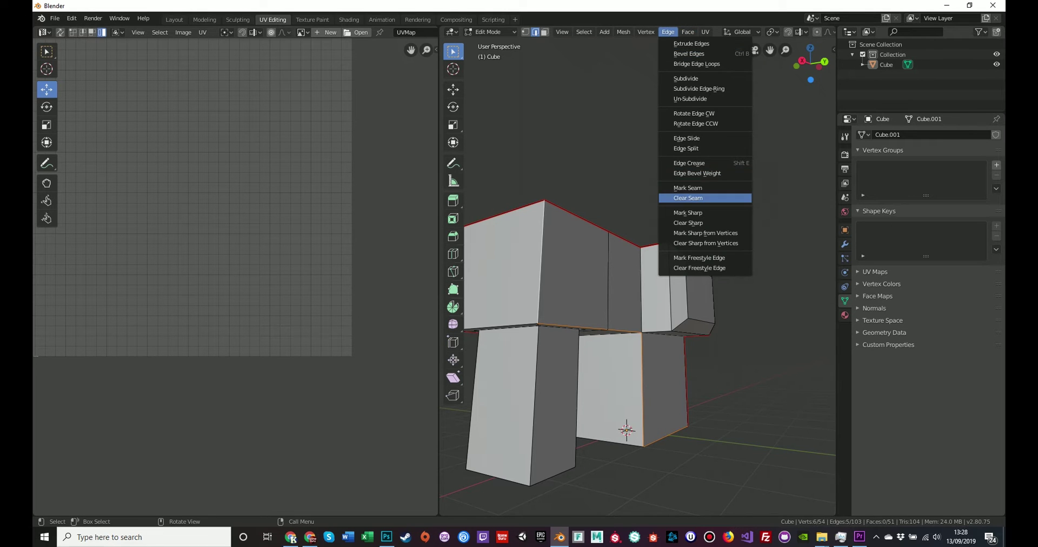
{"action": "left_click", "coordinate": [687, 188]}
Step: Mark the edges where the protruding block meets the body and the top of the wide leg as a seam
{"action": "middle_click_drag", "start_coordinate": [638, 270], "coordinate": [578, 277]}
{"action": "left_click", "coordinate": [634, 295]}
{"action": "middle_click_drag", "start_coordinate": [634, 294], "coordinate": [624, 257]}
{"action": "left_click", "coordinate": [673, 330], "text": "shift"}
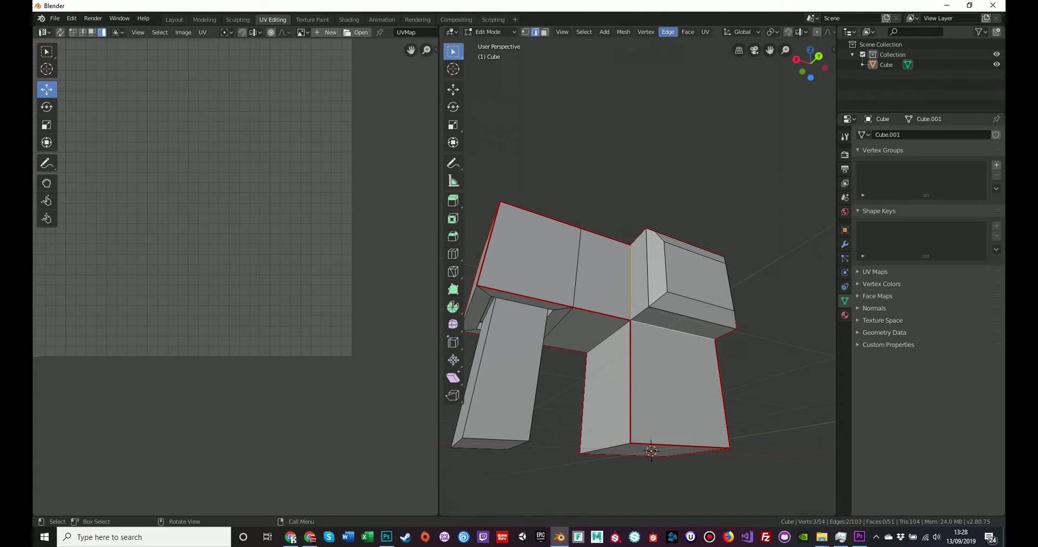
{"action": "left_click", "coordinate": [668, 32]}
{"action": "middle_click_drag", "start_coordinate": [671, 331], "coordinate": [649, 403]}
{"action": "scroll", "coordinate": [644, 398], "scroll_direction": "up", "scroll_amount": 1}
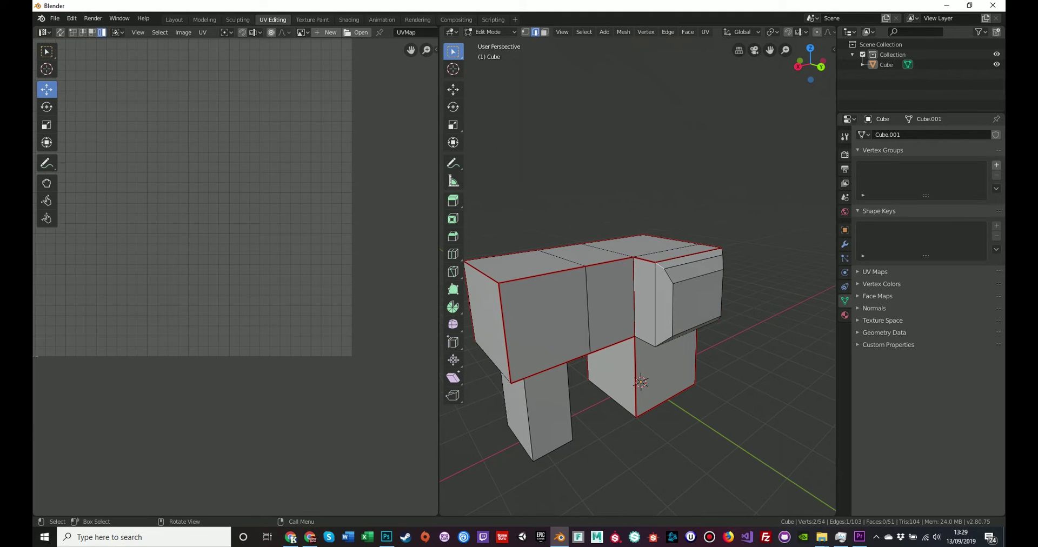
{"action": "scroll", "coordinate": [638, 279], "scroll_direction": "up", "scroll_amount": 2}
{"action": "left_click", "coordinate": [677, 277], "text": "shift"}
{"action": "middle_click_drag", "start_coordinate": [676, 277], "coordinate": [666, 219]}
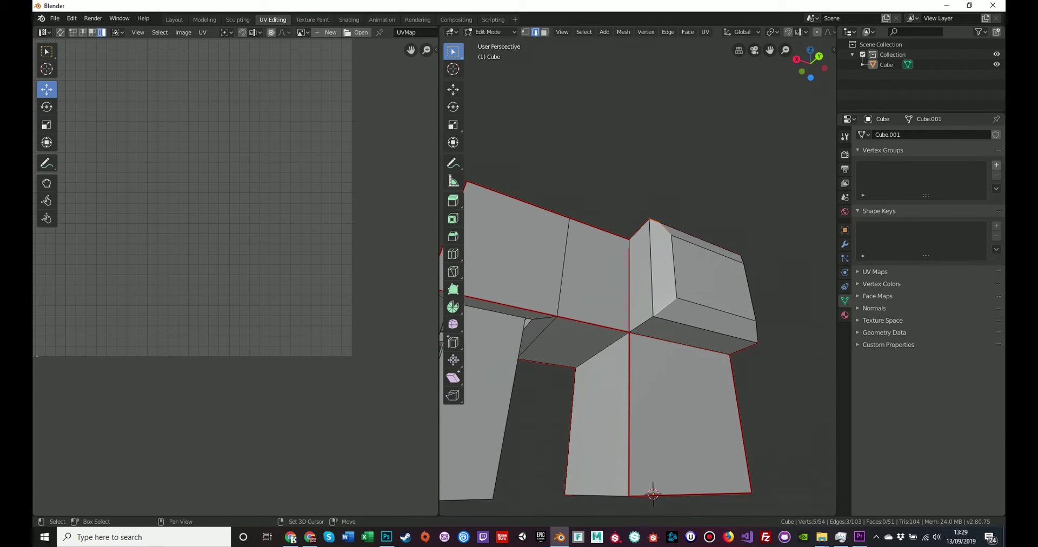
{"action": "left_click", "coordinate": [641, 323], "text": "shift"}
{"action": "middle_click_drag", "start_coordinate": [641, 324], "coordinate": [545, 325]}
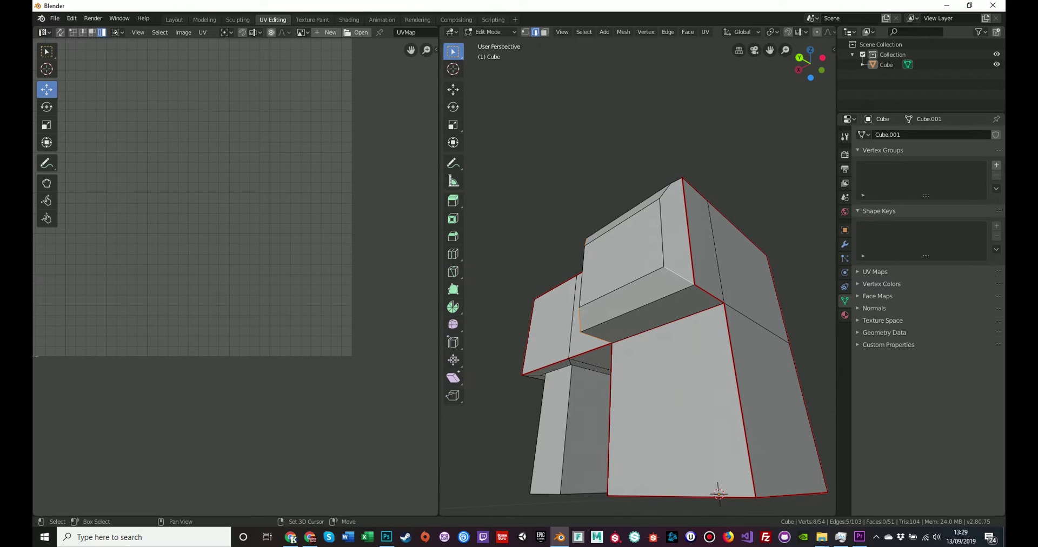
{"action": "middle_click_drag", "start_coordinate": [718, 493], "coordinate": [643, 378]}
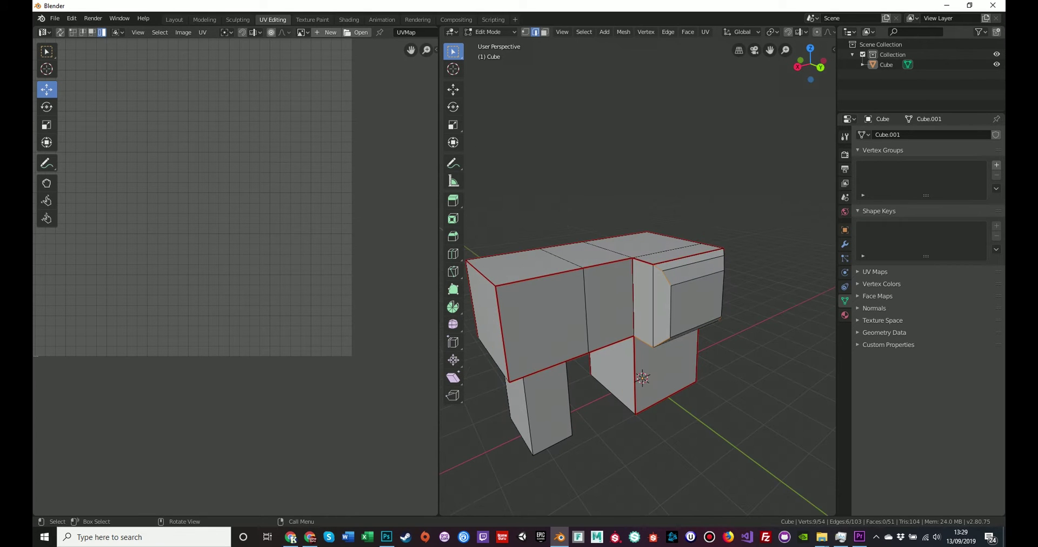
Step: Select the whole mesh and unwrap it again using the newly marked seams
{"action": "key", "text": "a"}
{"action": "scroll", "coordinate": [231, 272], "scroll_direction": "down", "scroll_amount": 2}
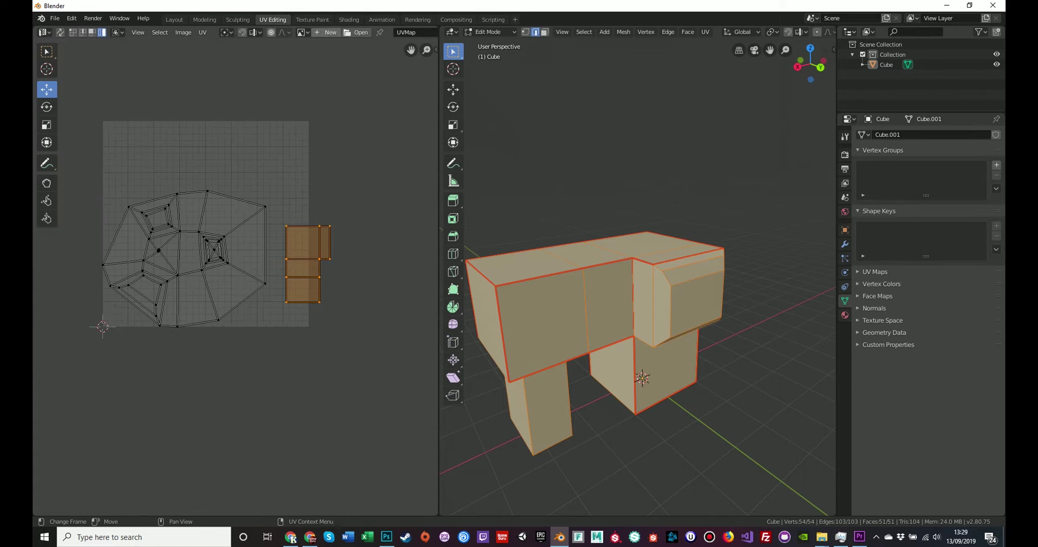
{"action": "left_click", "coordinate": [706, 41]}
{"action": "left_click", "coordinate": [705, 32]}
{"action": "left_click", "coordinate": [618, 234]}
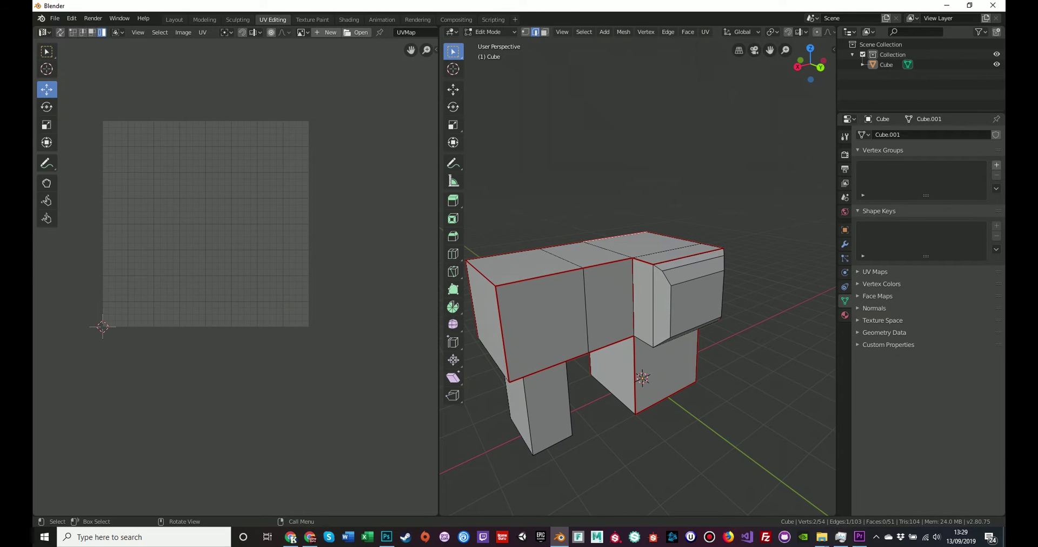
{"action": "key", "text": "a"}
{"action": "left_click", "coordinate": [705, 31]}
{"action": "left_click", "coordinate": [719, 44]}
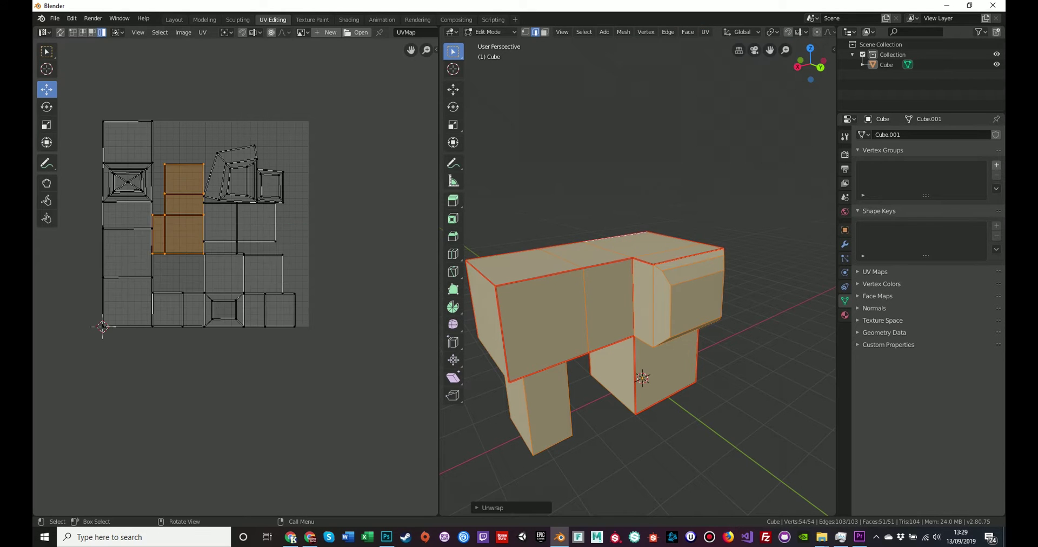
Step: Deselect the UVs, examine the new layout and pick out the distorted island beside the smaller inset one
{"action": "key", "text": "alt+a"}
{"action": "scroll", "coordinate": [236, 276], "scroll_direction": "up", "scroll_amount": 3}
{"action": "middle_click_drag", "start_coordinate": [235, 277], "coordinate": [318, 306]}
{"action": "scroll", "coordinate": [229, 393], "scroll_direction": "down", "scroll_amount": 1}
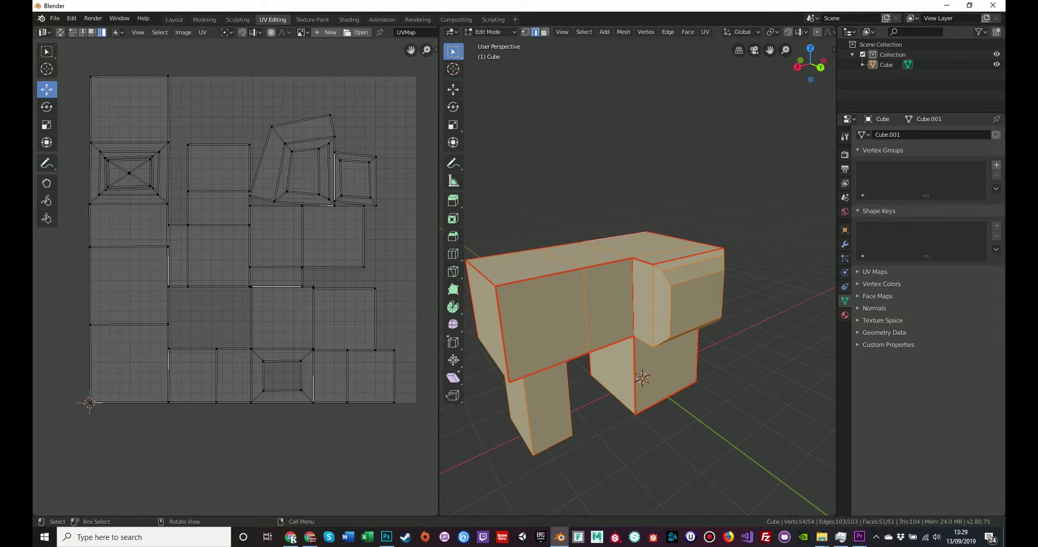
{"action": "left_click", "coordinate": [671, 312]}
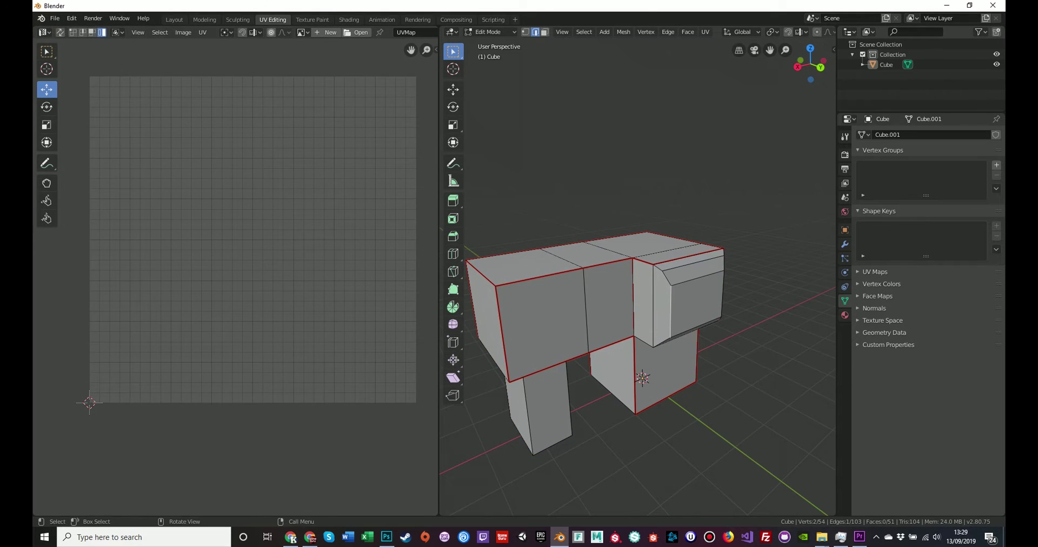
{"action": "key", "text": "a"}
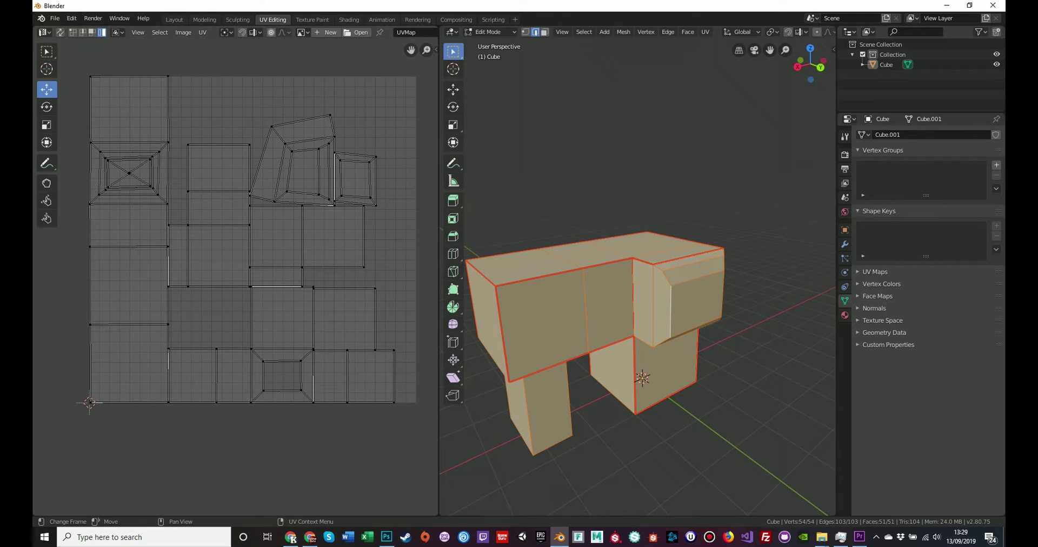
{"action": "left_click", "coordinate": [309, 173]}
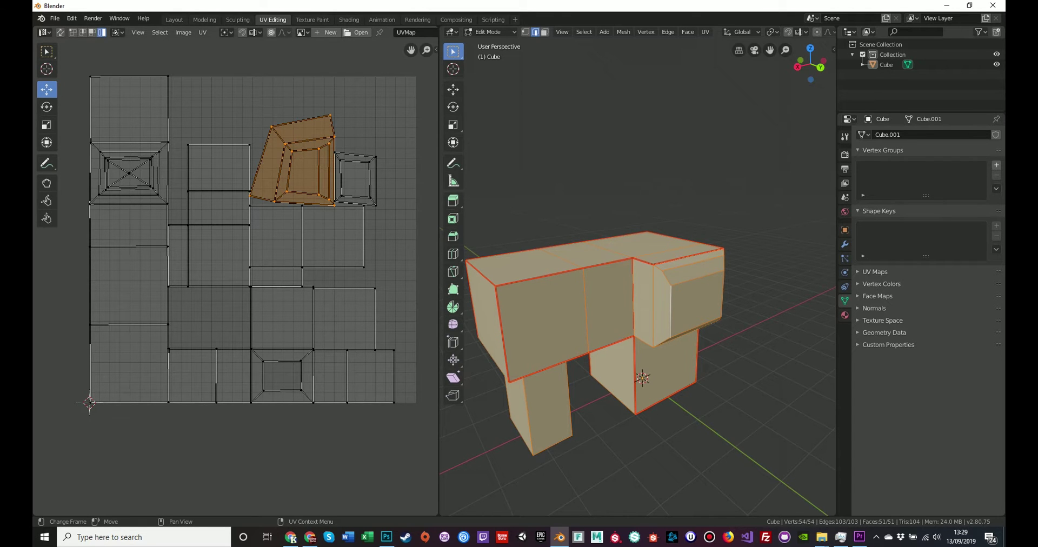
Step: Switch to face selection and select the protruding block's narrow side faces to find them in the UV layout
{"action": "left_click", "coordinate": [696, 280]}
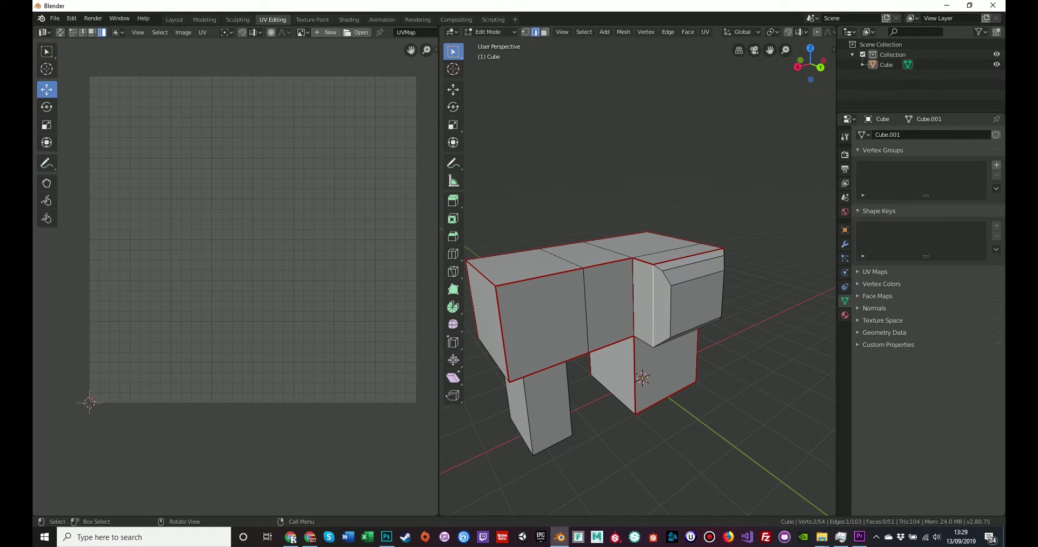
{"action": "left_click", "coordinate": [697, 279]}
{"action": "left_click", "coordinate": [545, 32]}
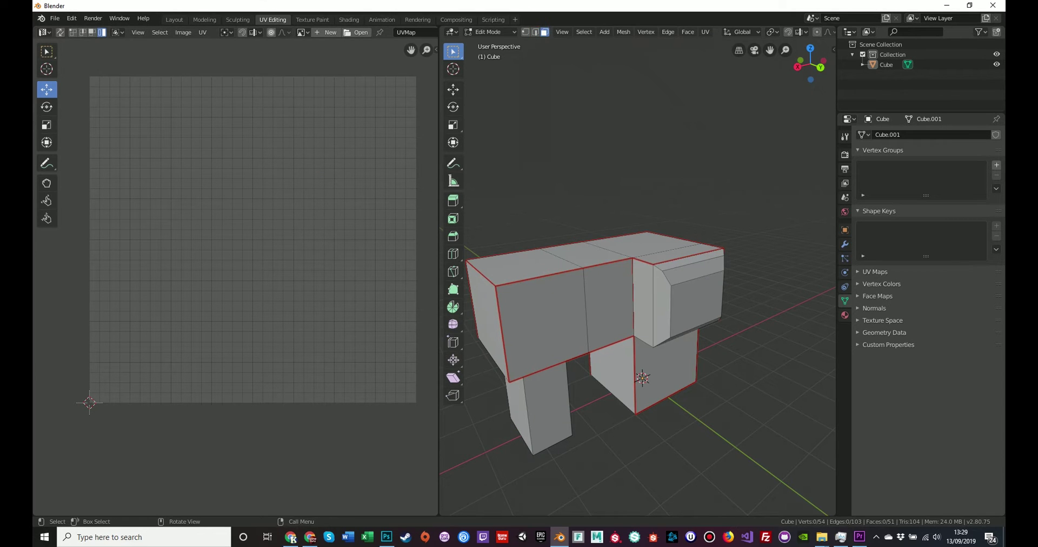
{"action": "left_click", "coordinate": [662, 310]}
{"action": "left_click", "coordinate": [695, 270]}
{"action": "left_click", "coordinate": [696, 301]}
{"action": "left_click", "coordinate": [663, 309]}
{"action": "left_click", "coordinate": [644, 304], "text": "shift"}
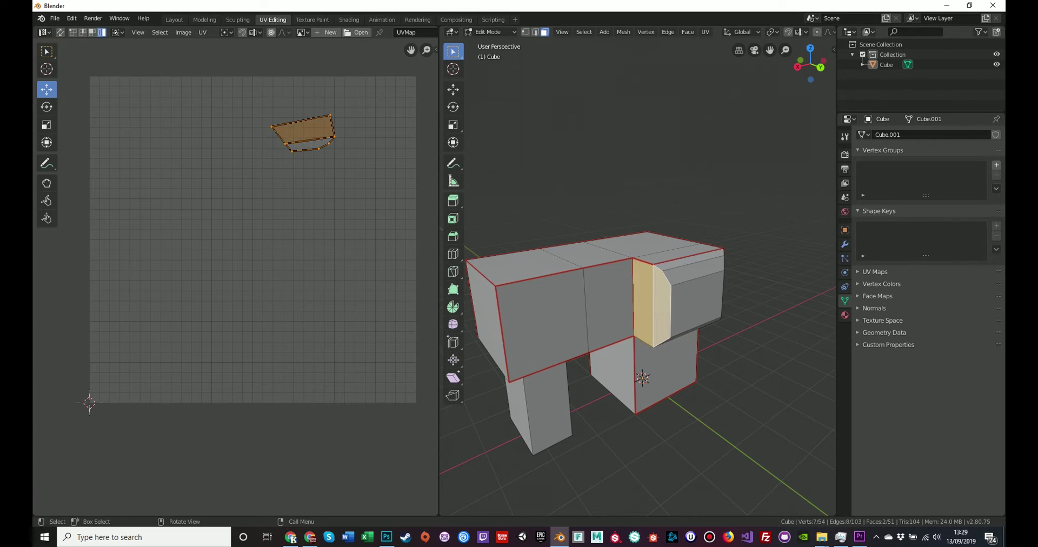
Step: Select the protruding block's top, front, underside and side faces to identify the distorted island in the UV layout
{"action": "left_click", "coordinate": [679, 254]}
{"action": "left_click", "coordinate": [694, 270], "text": "shift"}
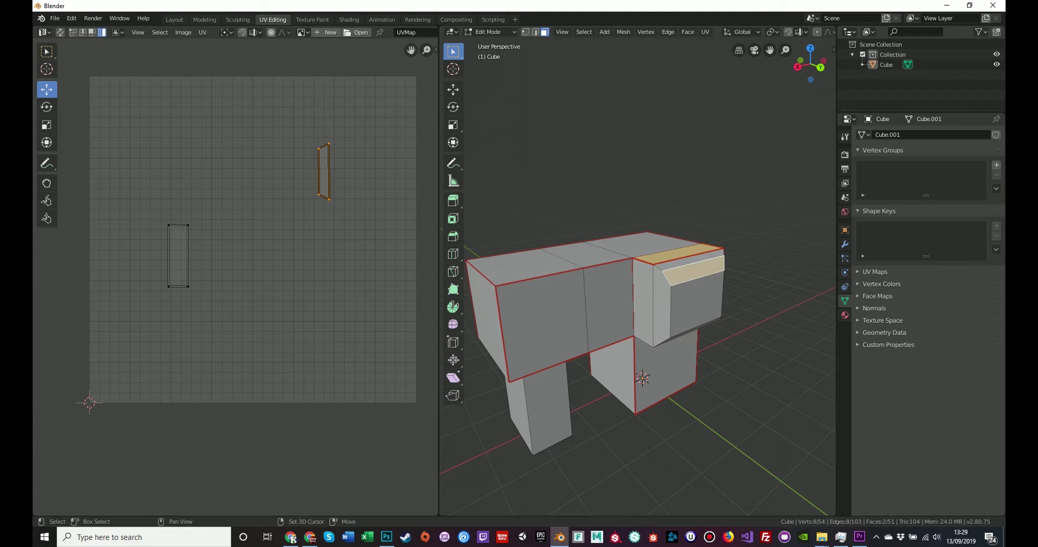
{"action": "left_click", "coordinate": [693, 260], "text": "shift"}
{"action": "left_click", "coordinate": [696, 301], "text": "shift"}
{"action": "left_click", "coordinate": [662, 310], "text": "shift"}
{"action": "left_click", "coordinate": [644, 304], "text": "shift"}
{"action": "middle_click_drag", "start_coordinate": [645, 305], "coordinate": [580, 260]}
{"action": "left_click", "coordinate": [664, 315], "text": "shift"}
{"action": "left_click", "coordinate": [666, 327], "text": "shift"}
{"action": "middle_click_drag", "start_coordinate": [666, 327], "coordinate": [615, 344]}
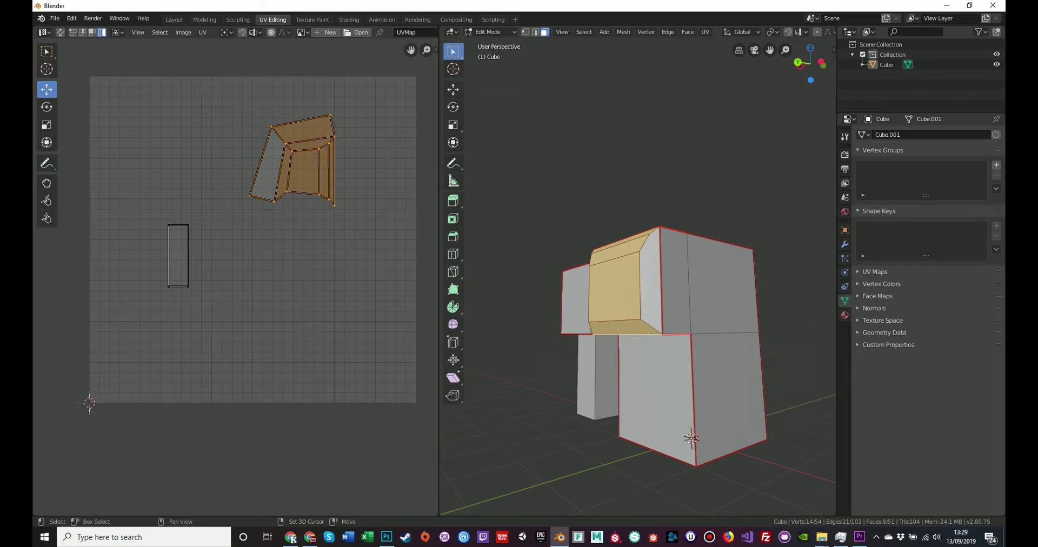
{"action": "left_click", "coordinate": [653, 292], "text": "shift"}
{"action": "left_click", "coordinate": [674, 291], "text": "shift"}
{"action": "middle_click_drag", "start_coordinate": [673, 291], "coordinate": [729, 327]}
Step: Mark the short slanted corner edges around the protruding block's front face as seams
{"action": "key", "text": "alt+a"}
{"action": "scroll", "coordinate": [779, 319], "scroll_direction": "up", "scroll_amount": 3}
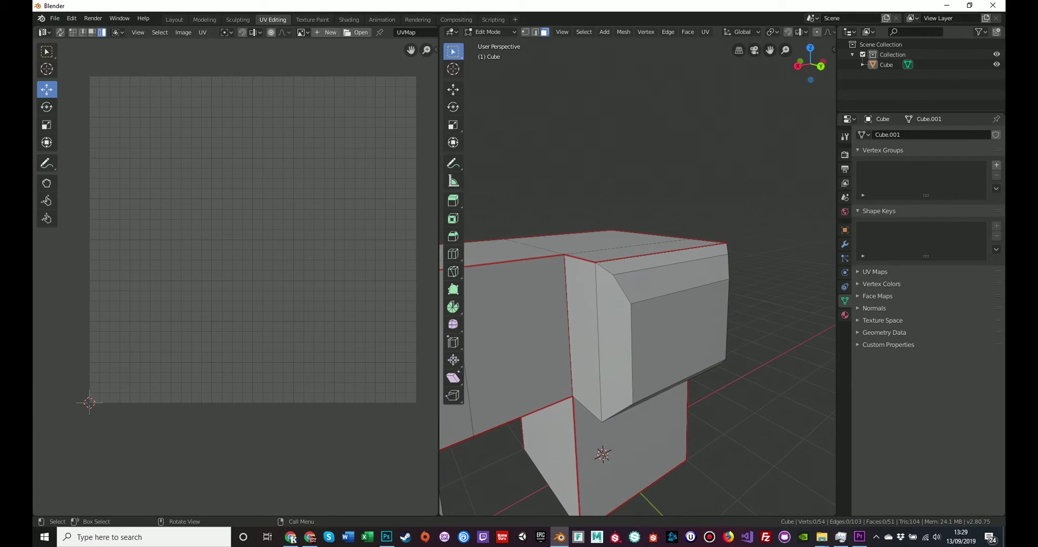
{"action": "left_click", "coordinate": [536, 32]}
{"action": "left_click", "coordinate": [605, 270]}
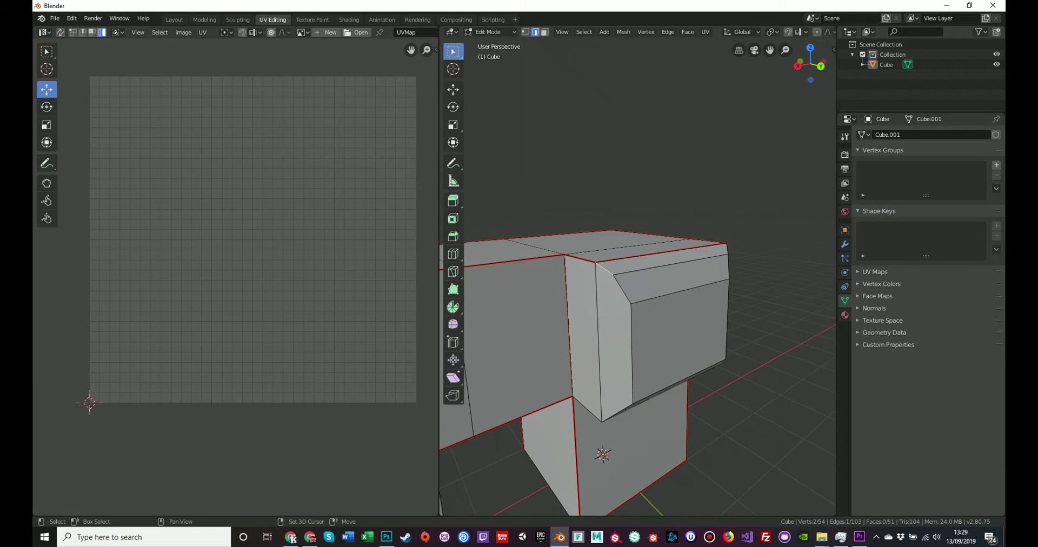
{"action": "left_click", "coordinate": [623, 290], "text": "shift"}
{"action": "middle_click_drag", "start_coordinate": [625, 291], "coordinate": [625, 230]}
{"action": "left_click", "coordinate": [606, 348], "text": "shift"}
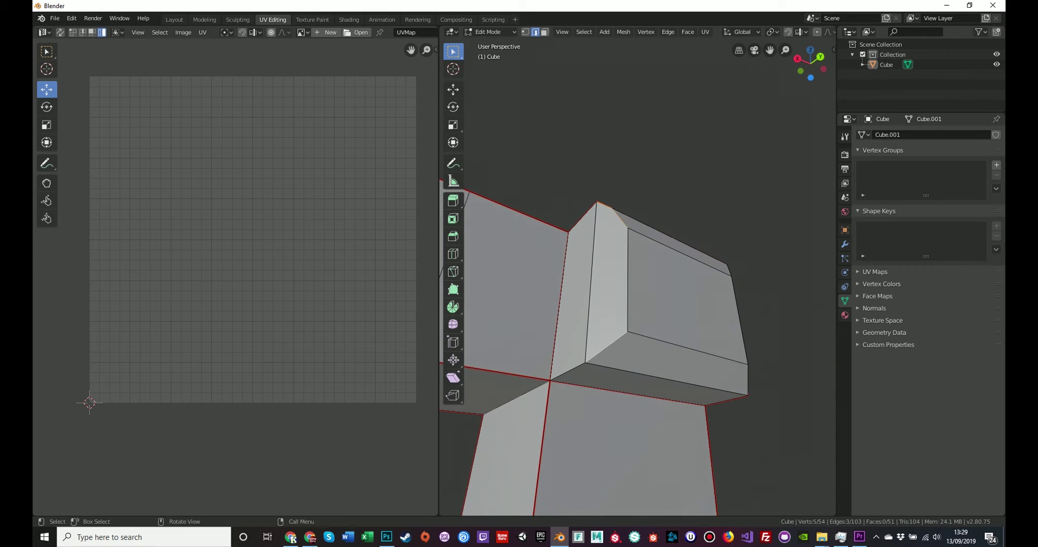
{"action": "middle_click_drag", "start_coordinate": [608, 347], "coordinate": [520, 346]}
{"action": "left_click", "coordinate": [699, 348], "text": "shift"}
{"action": "middle_click_drag", "start_coordinate": [699, 347], "coordinate": [703, 378]}
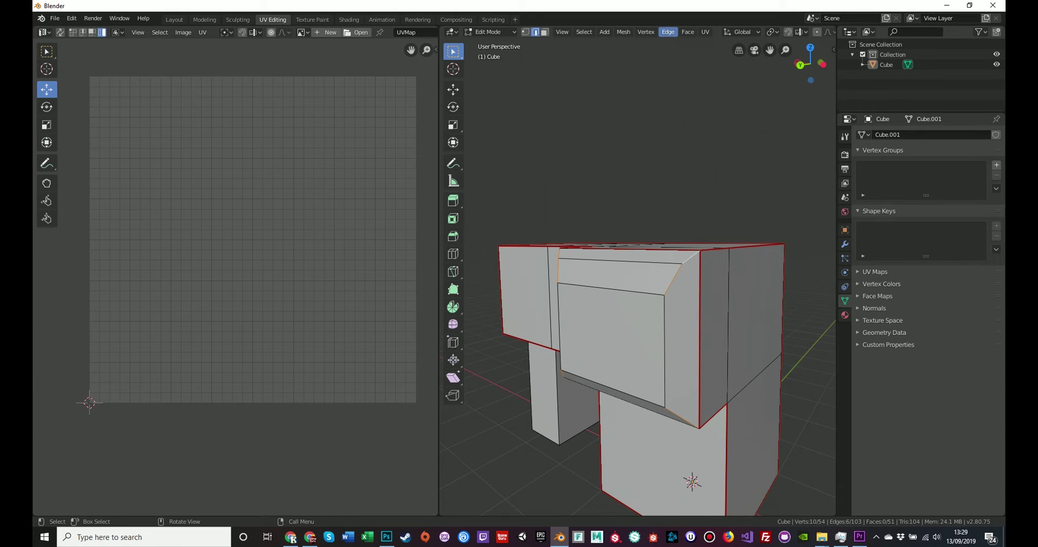
{"action": "left_click", "coordinate": [668, 31]}
{"action": "left_click", "coordinate": [698, 190]}
{"action": "middle_click_drag", "start_coordinate": [665, 303], "coordinate": [717, 302]}
Step: Select the whole mesh and unwrap it with the protruding block's slanted corner seams
{"action": "key", "text": "a"}
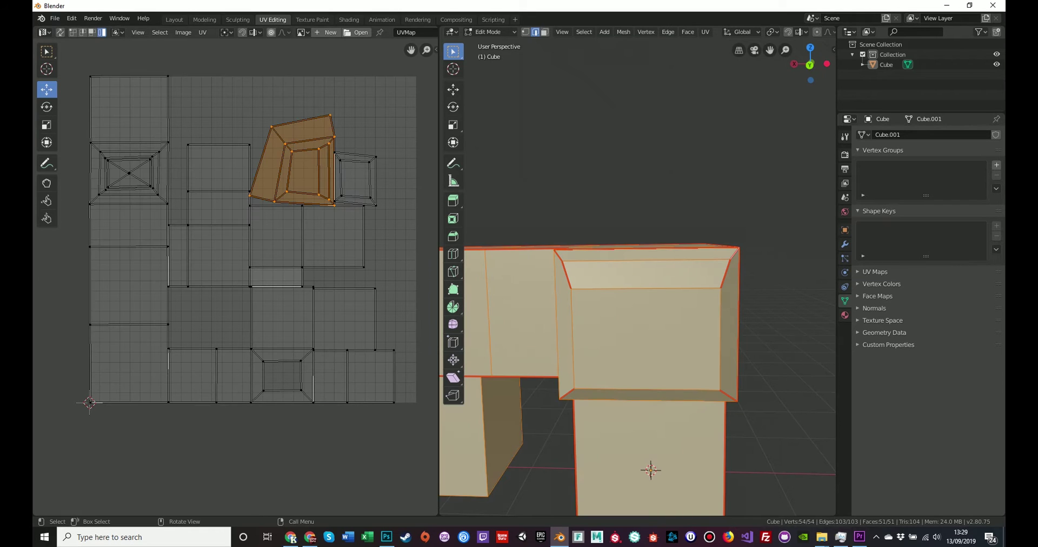
{"action": "left_click", "coordinate": [705, 31]}
{"action": "left_click", "coordinate": [725, 44]}
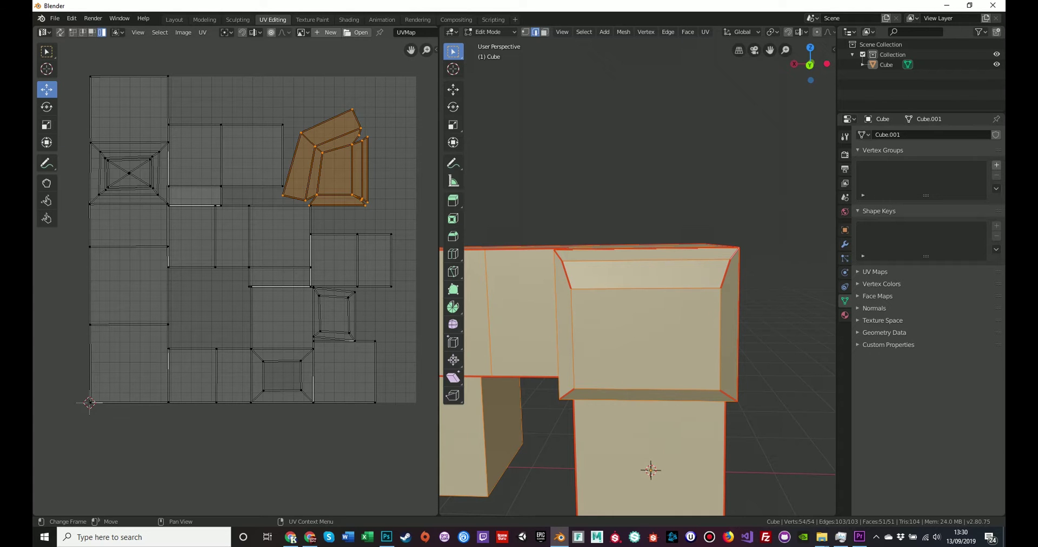
Step: Mark the protruding block's lower edge, between its narrow side face and its underside, as a seam
{"action": "middle_click_drag", "start_coordinate": [638, 281], "coordinate": [714, 243]}
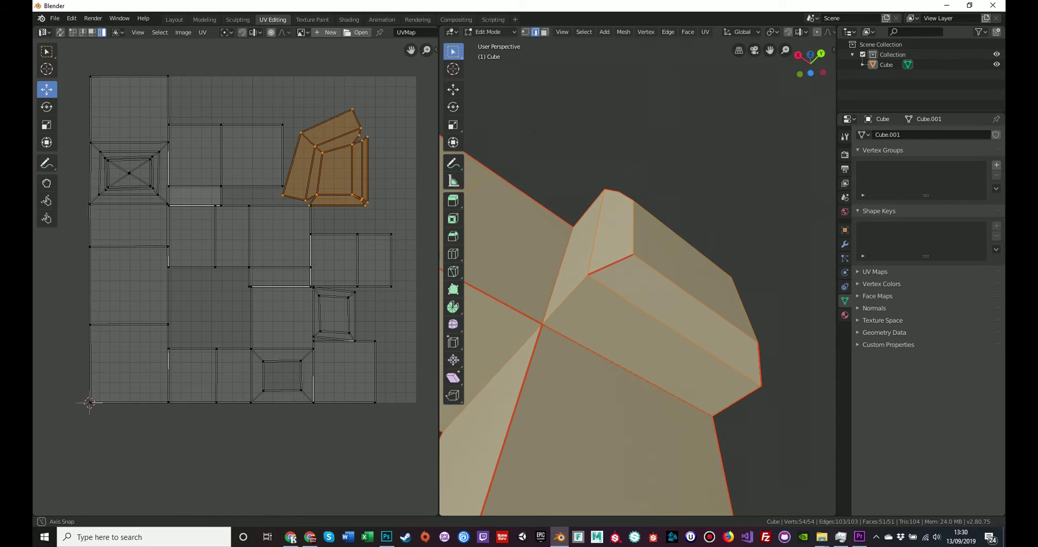
{"action": "middle_click_drag", "start_coordinate": [517, 364], "coordinate": [506, 368]}
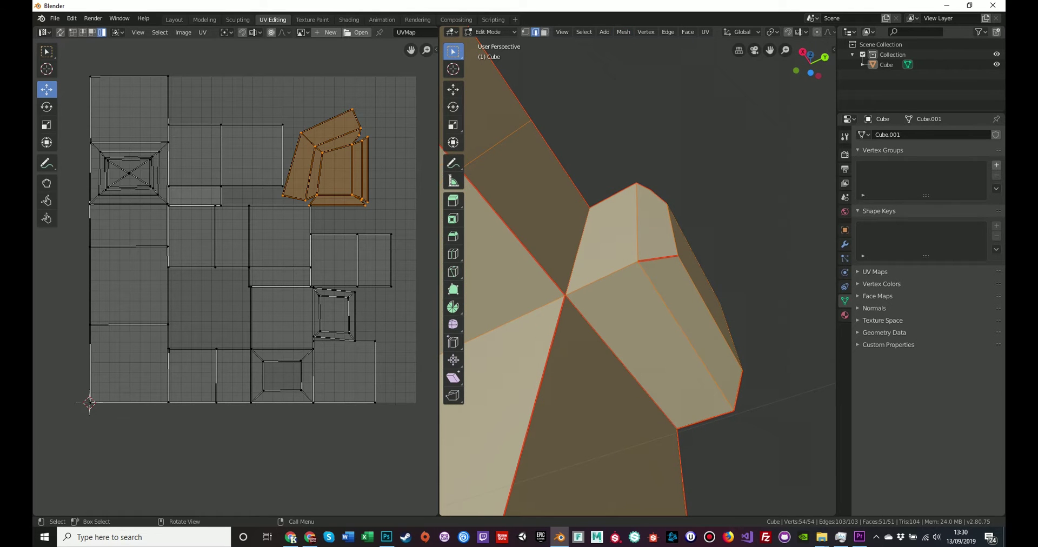
{"action": "left_click", "coordinate": [603, 279]}
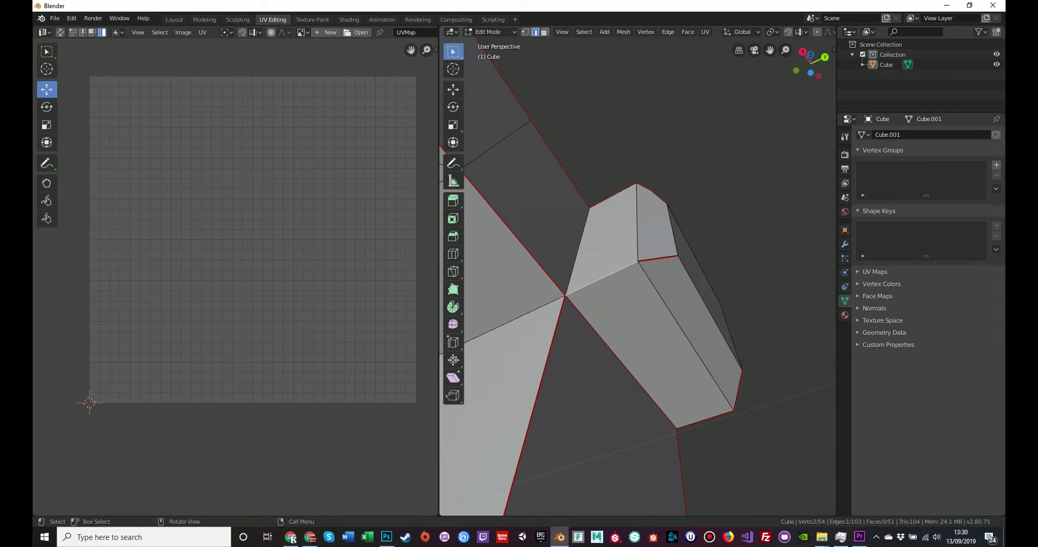
{"action": "left_click", "coordinate": [668, 32]}
{"action": "left_click", "coordinate": [683, 188]}
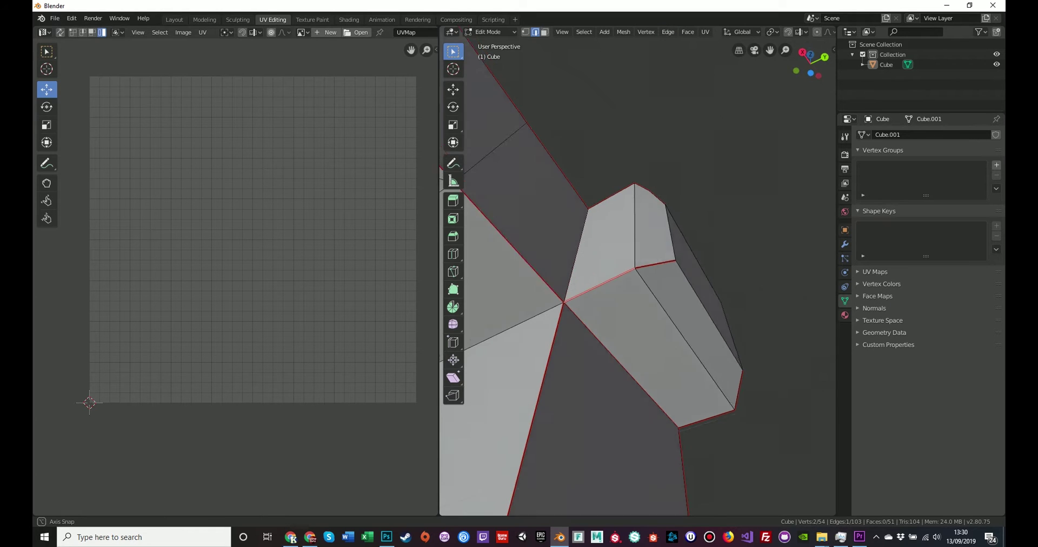
{"action": "middle_click_drag", "start_coordinate": [505, 368], "coordinate": [519, 346]}
Step: Select the whole mesh and unwrap it again using the block's added lower-edge seam
{"action": "key", "text": "a"}
{"action": "left_click", "coordinate": [705, 32]}
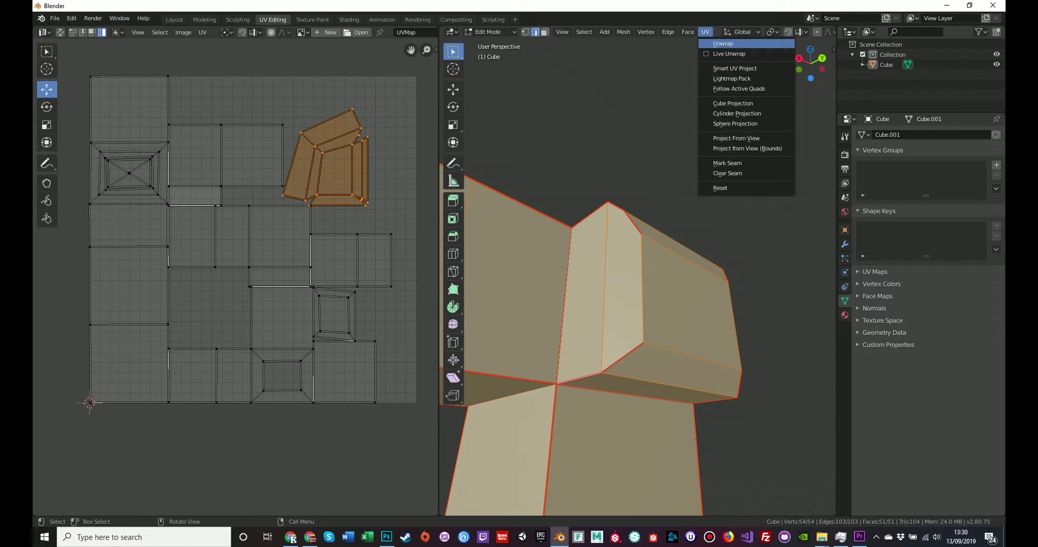
{"action": "key", "text": "Return"}
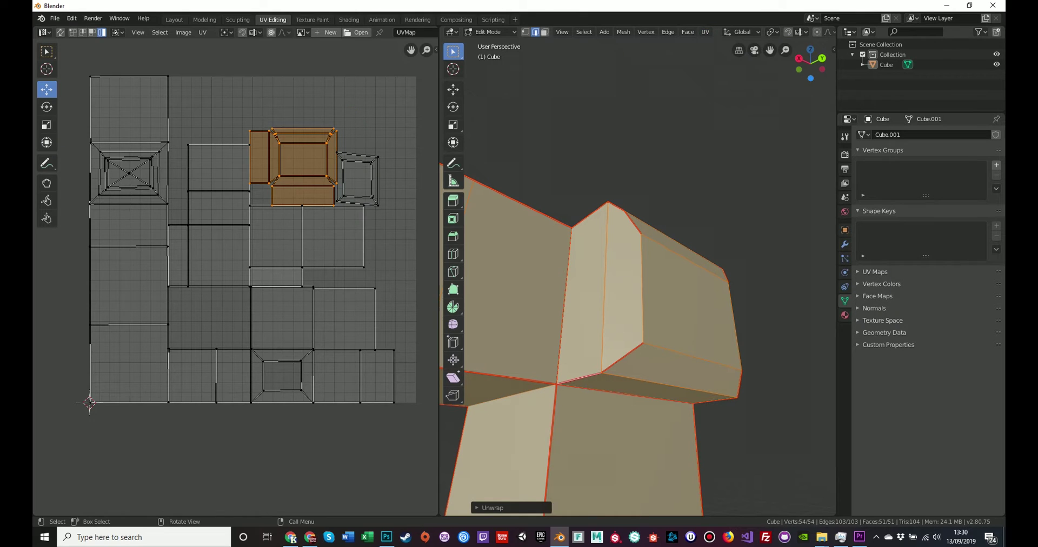
{"action": "scroll", "coordinate": [235, 278], "scroll_direction": "up", "scroll_amount": 1}
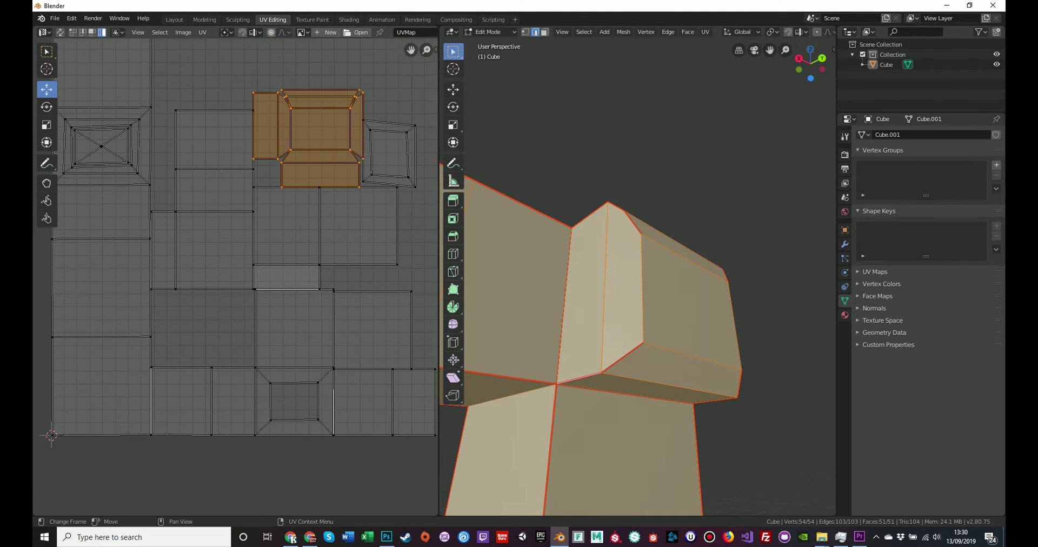
{"action": "middle_click_drag", "start_coordinate": [236, 278], "coordinate": [206, 314]}
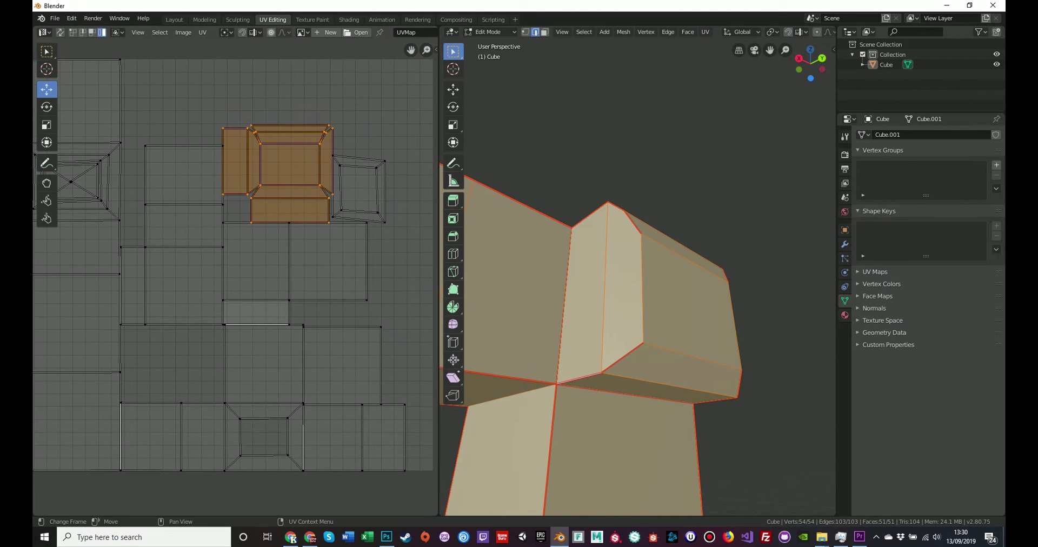
Step: Pick the skewed island beside the block's island and select the small raised panel's front face on the mesh to match it
{"action": "left_click", "coordinate": [359, 190]}
{"action": "scroll", "coordinate": [605, 282], "scroll_direction": "down", "scroll_amount": 2}
{"action": "middle_click_drag", "start_coordinate": [584, 281], "coordinate": [697, 272], "text": "shift"}
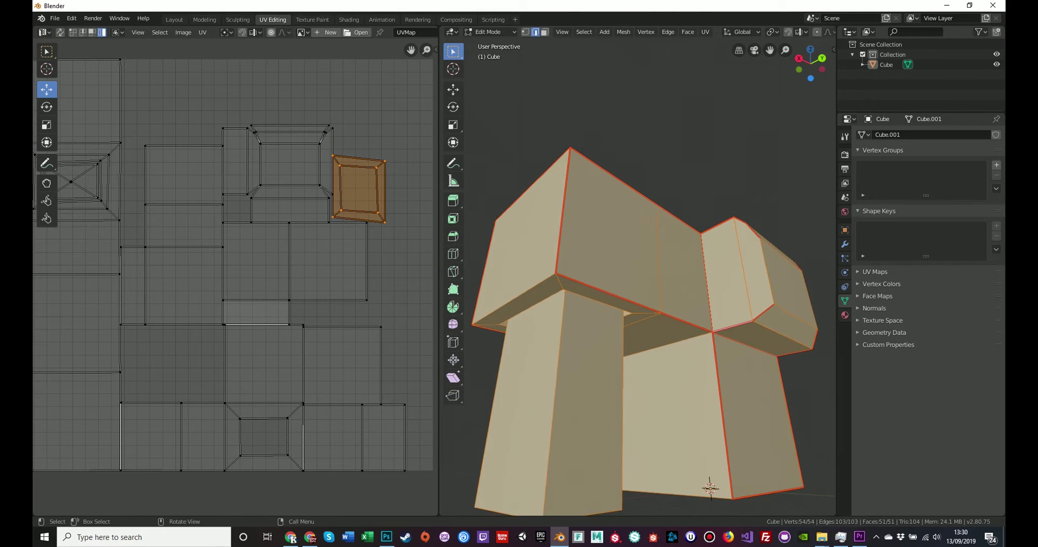
{"action": "middle_click_drag", "start_coordinate": [710, 489], "coordinate": [538, 422]}
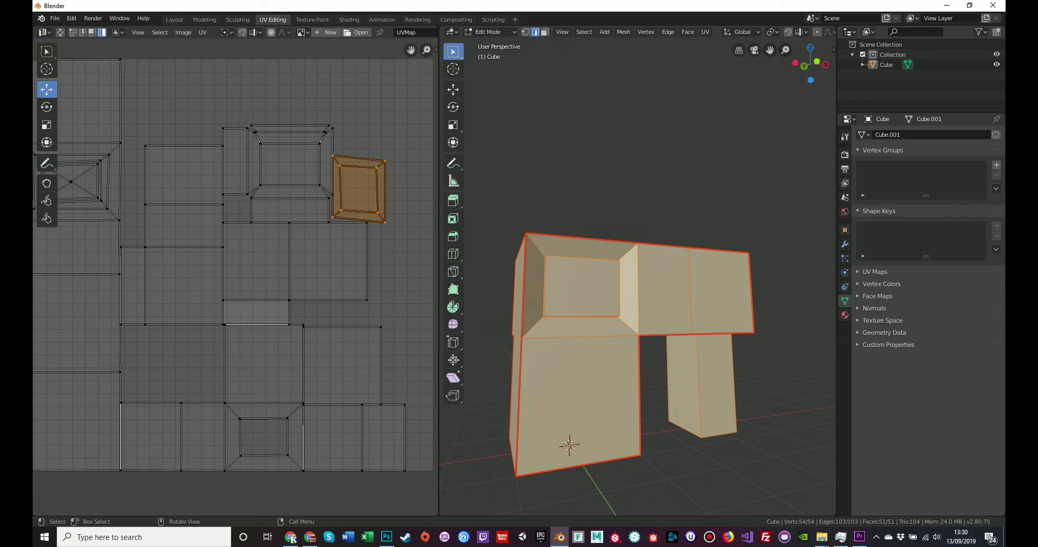
{"action": "left_click", "coordinate": [545, 286]}
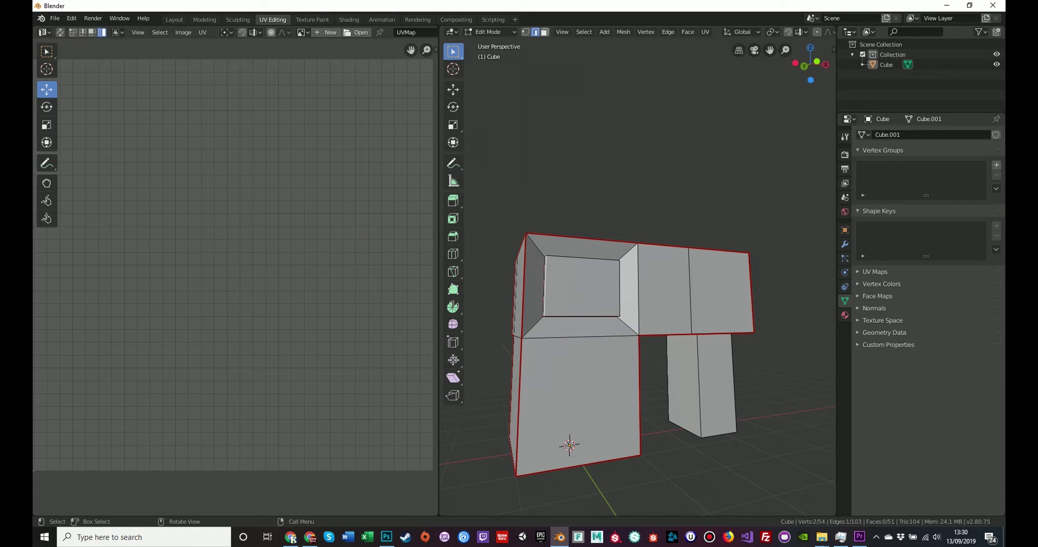
{"action": "left_click", "coordinate": [545, 32]}
{"action": "left_click", "coordinate": [582, 286]}
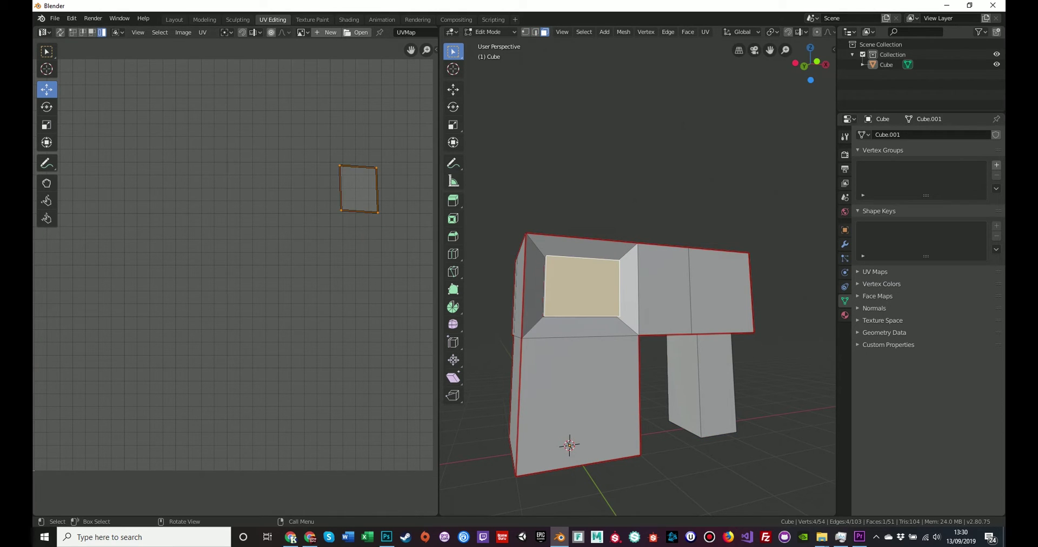
{"action": "scroll", "coordinate": [573, 273], "scroll_direction": "up", "scroll_amount": 2}
{"action": "left_click", "coordinate": [566, 238], "text": "shift"}
{"action": "middle_click_drag", "start_coordinate": [566, 243], "coordinate": [616, 258]}
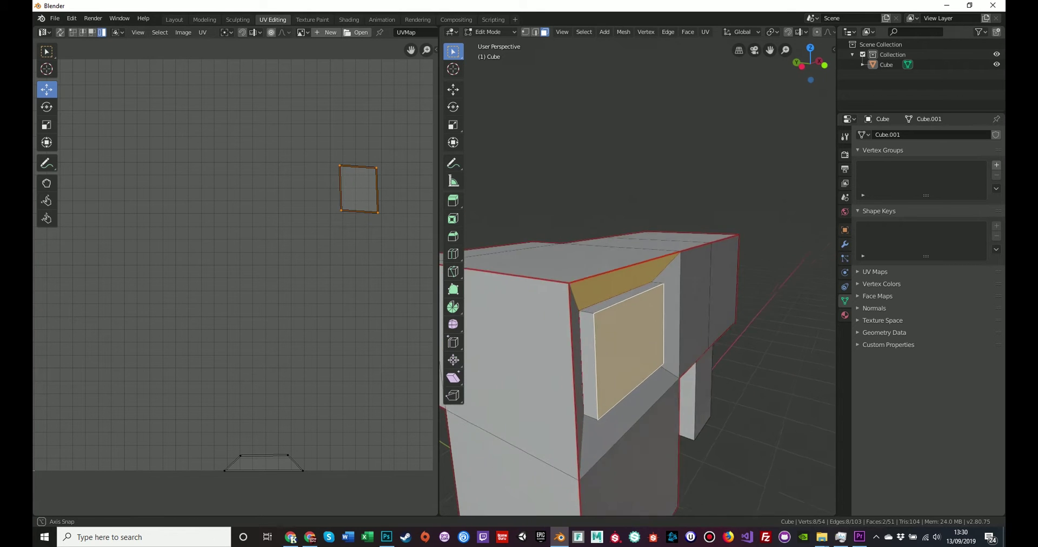
{"action": "scroll", "coordinate": [622, 270], "scroll_direction": "up", "scroll_amount": 2}
Step: Mark the four short corner edges along the depth of the small raised panel as seams and clear the selection
{"action": "key", "text": "2"}
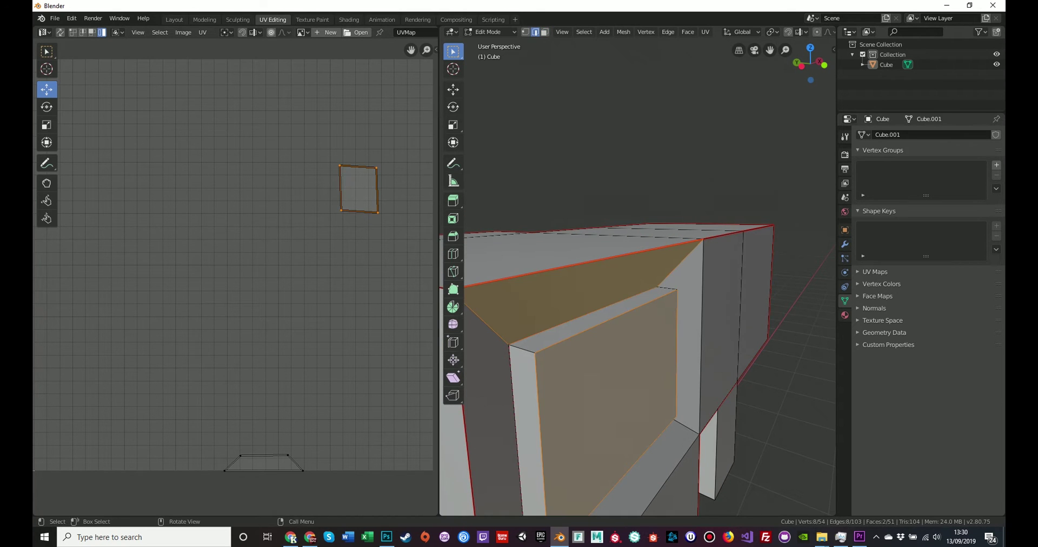
{"action": "left_click", "coordinate": [522, 349]}
{"action": "middle_click_drag", "start_coordinate": [568, 346], "coordinate": [457, 357]}
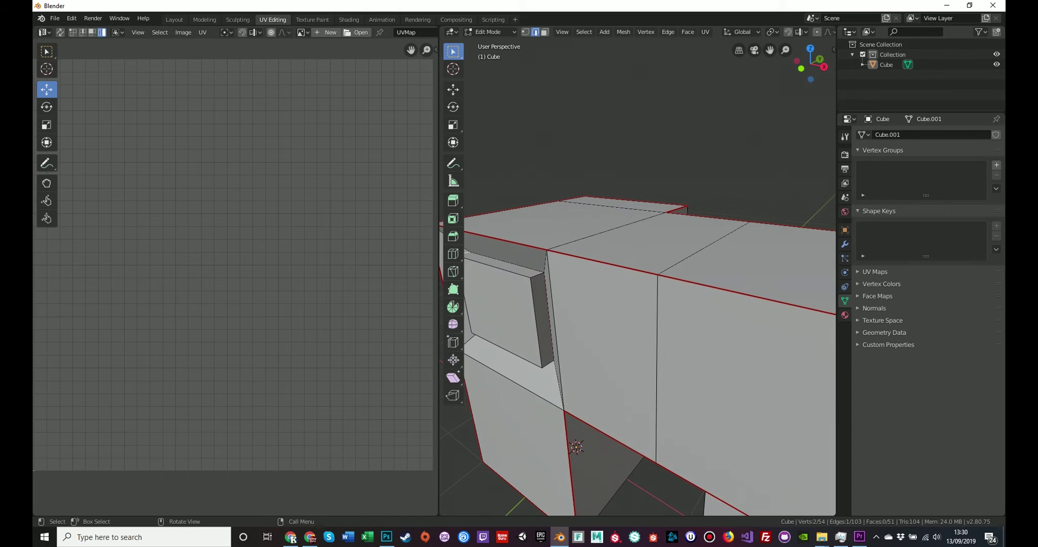
{"action": "left_click", "coordinate": [538, 275], "text": "shift"}
{"action": "middle_click_drag", "start_coordinate": [540, 275], "coordinate": [655, 219]}
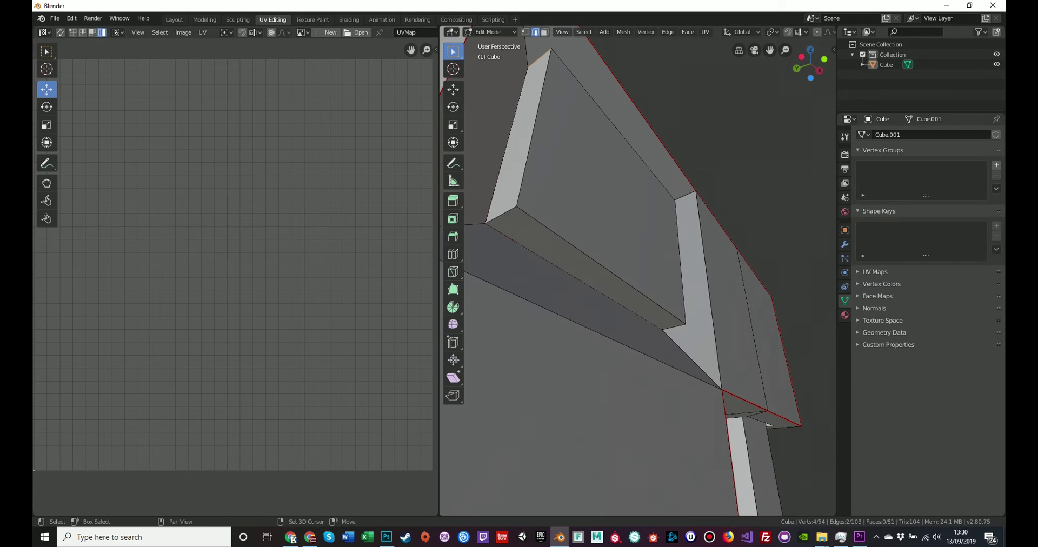
{"action": "middle_click_drag", "start_coordinate": [768, 424], "coordinate": [676, 422]}
{"action": "left_click", "coordinate": [669, 31]}
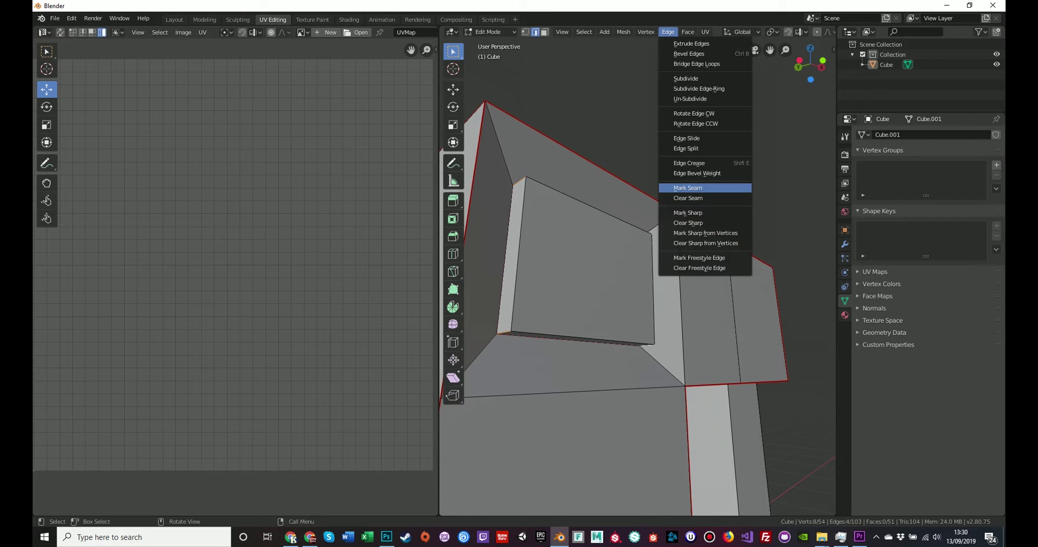
{"action": "left_click", "coordinate": [688, 188]}
{"action": "middle_click_drag", "start_coordinate": [688, 187], "coordinate": [665, 194]}
{"action": "key", "text": "alt+a"}
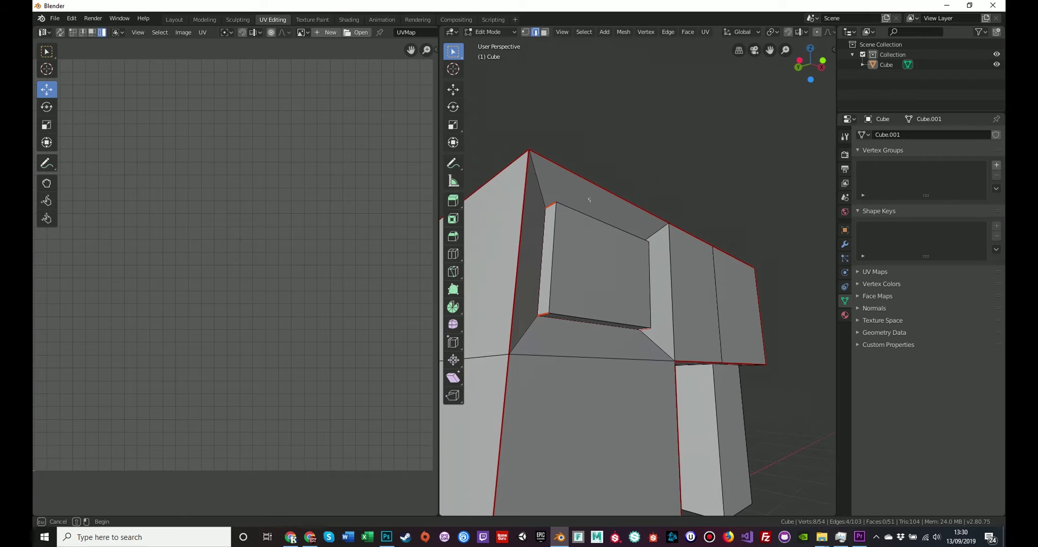
Step: Select the whole mesh, unwrap it with the raised panel's corner seams and fit the full layout in view
{"action": "mouse_move", "coordinate": [665, 259]}
{"action": "middle_mouse_down"}
{"action": "mouse_move", "coordinate": [665, 325]}
{"action": "mouse_move", "coordinate": [712, 295]}
{"action": "mouse_move", "coordinate": [684, 252]}
{"action": "middle_mouse_up"}
{"action": "scroll", "coordinate": [665, 325], "scroll_direction": "down", "scroll_amount": 1}
{"action": "left_click", "coordinate": [706, 32]}
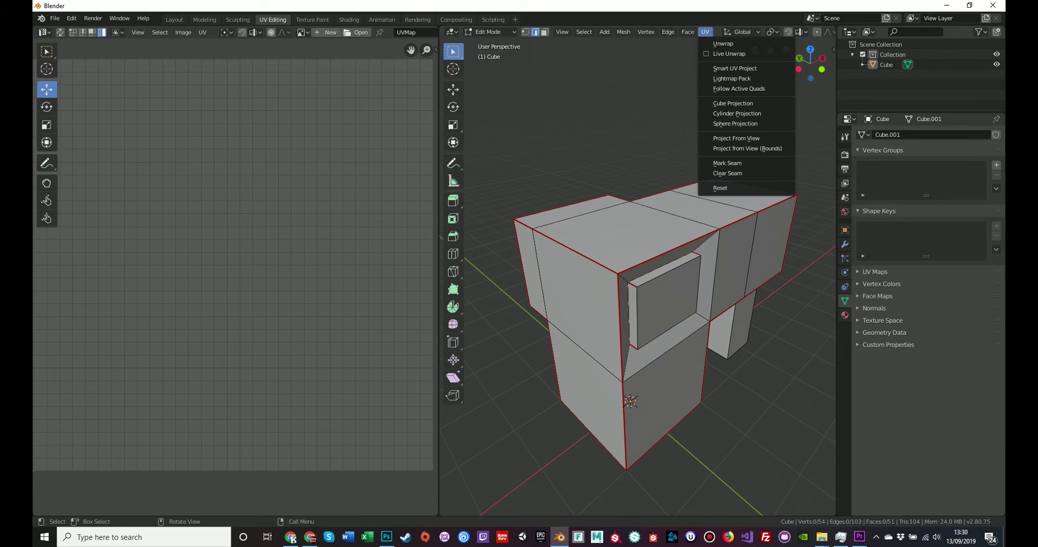
{"action": "left_click", "coordinate": [727, 163]}
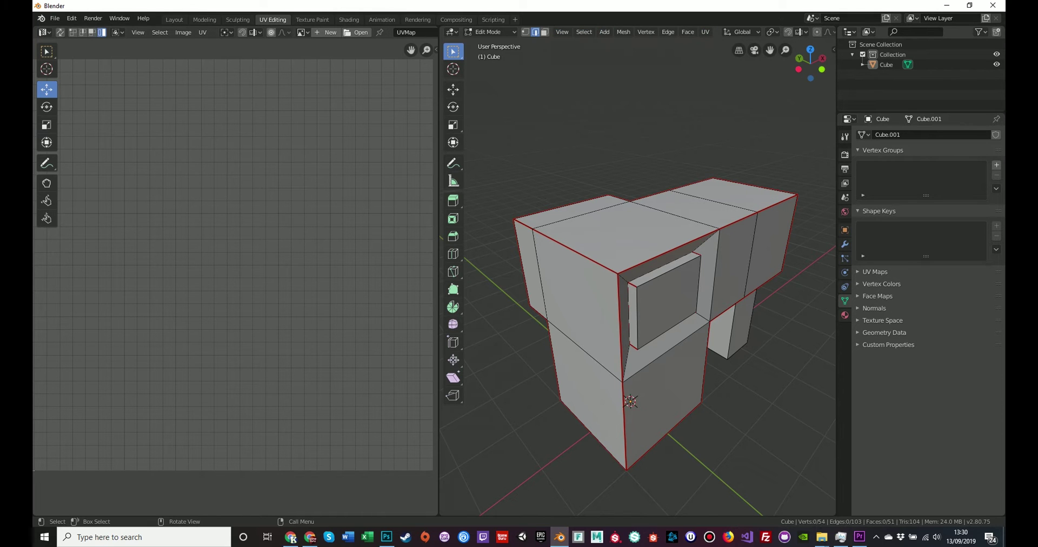
{"action": "key", "text": "a"}
{"action": "left_click", "coordinate": [705, 32]}
{"action": "left_click", "coordinate": [723, 43]}
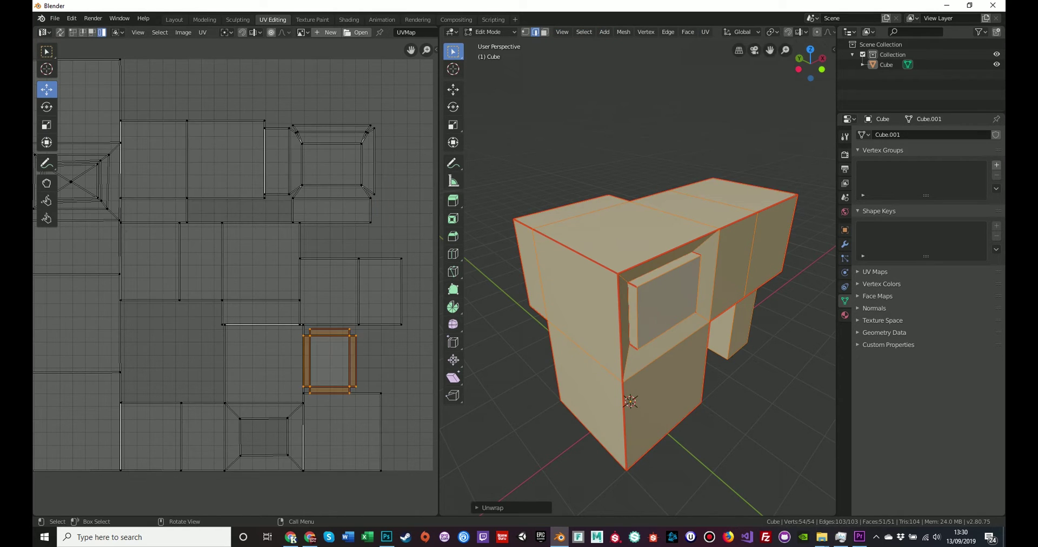
{"action": "key", "text": "Home"}
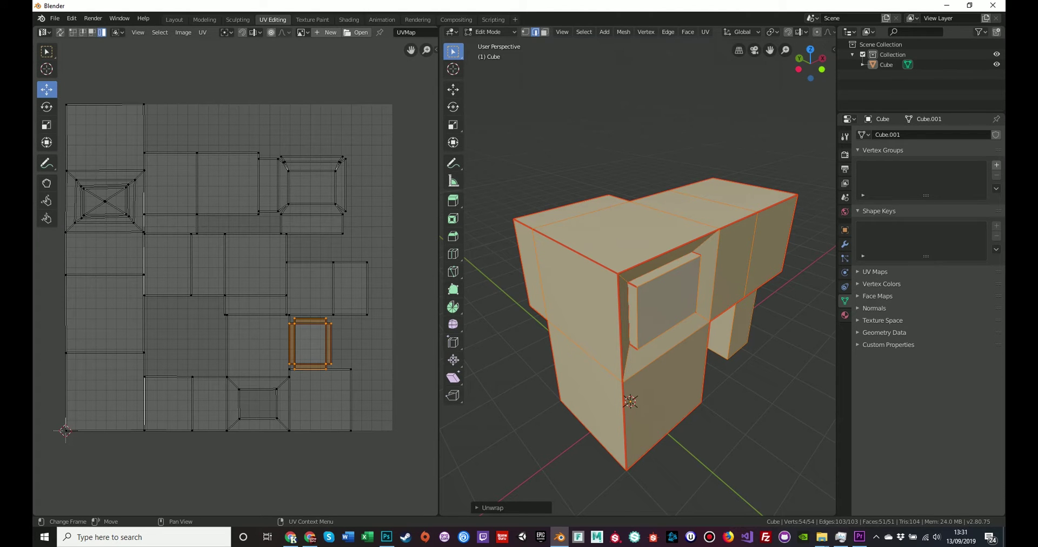
Step: Select the long strip island with the nested rectangles and examine the body's underside and narrow leg
{"action": "middle_click_drag", "start_coordinate": [670, 319], "coordinate": [610, 283]}
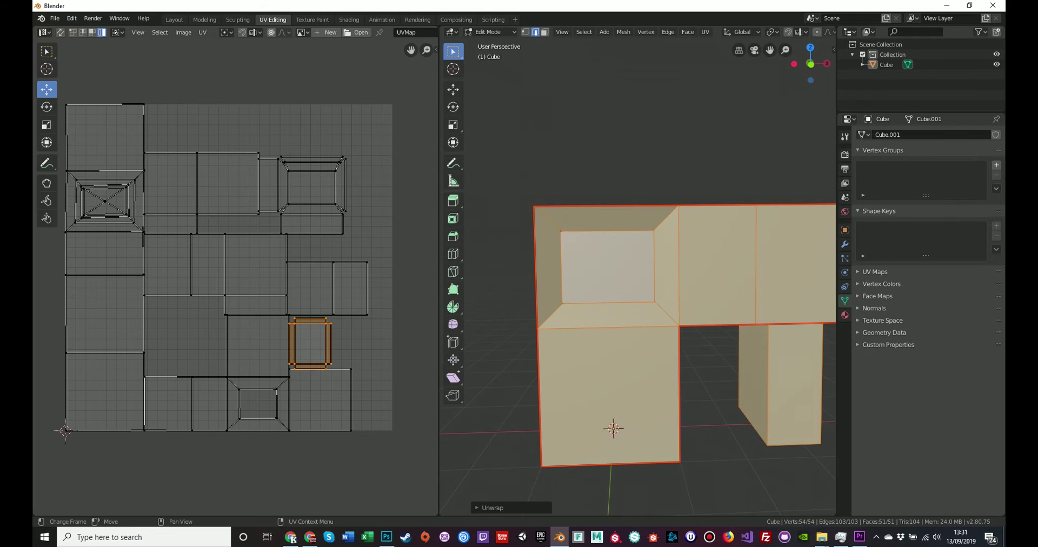
{"action": "left_click", "coordinate": [111, 314]}
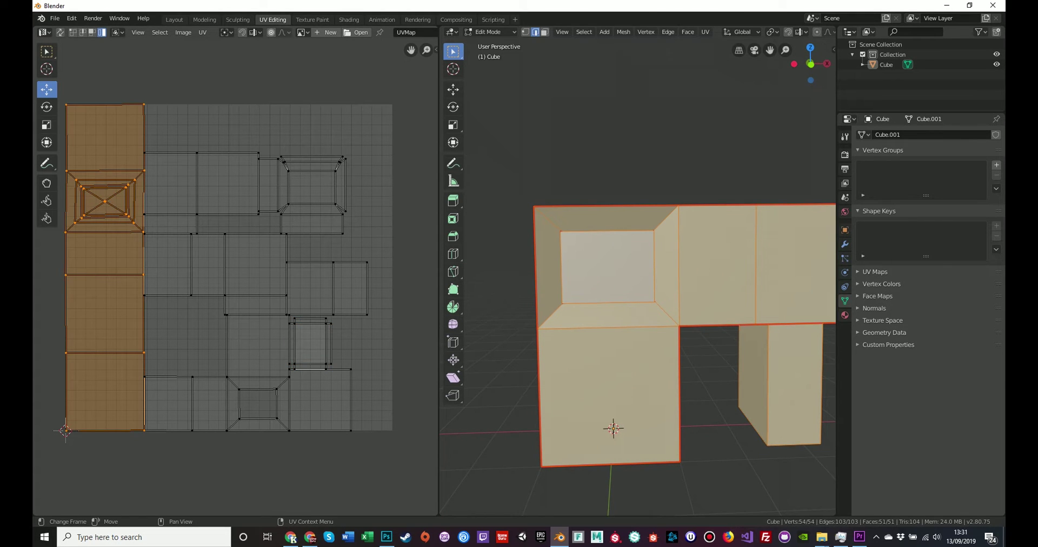
{"action": "middle_click_drag", "start_coordinate": [784, 357], "coordinate": [581, 260]}
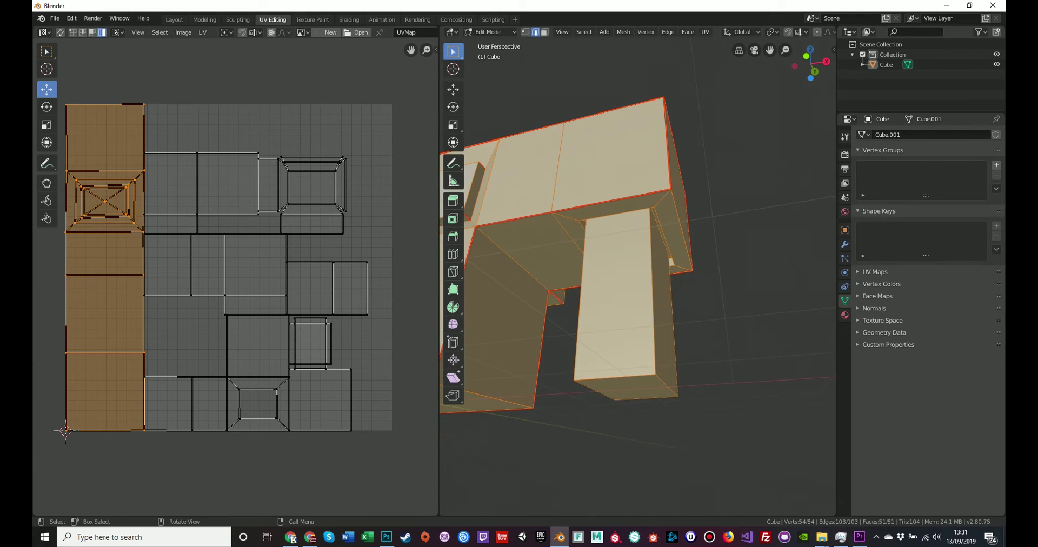
{"action": "left_click", "coordinate": [653, 292]}
{"action": "mouse_move", "coordinate": [653, 292]}
{"action": "middle_mouse_down"}
{"action": "mouse_move", "coordinate": [606, 238]}
{"action": "mouse_move", "coordinate": [657, 286]}
{"action": "mouse_move", "coordinate": [644, 287]}
{"action": "middle_mouse_up"}
{"action": "scroll", "coordinate": [606, 238], "scroll_direction": "up", "scroll_amount": 4}
{"action": "middle_click_drag", "start_coordinate": [699, 247], "coordinate": [595, 246]}
{"action": "middle_click_drag", "start_coordinate": [670, 254], "coordinate": [657, 236]}
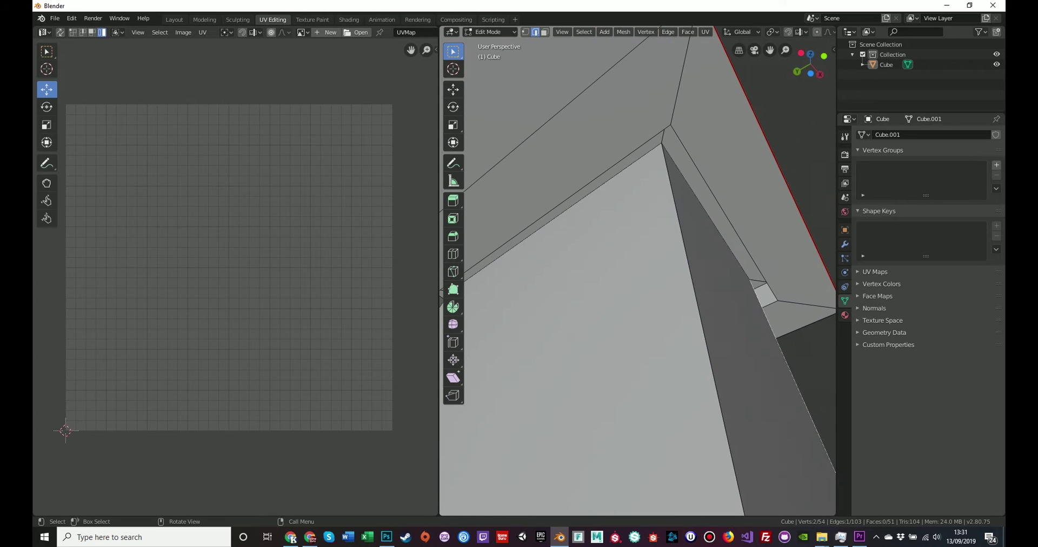
{"action": "scroll", "coordinate": [661, 168], "scroll_direction": "down", "scroll_amount": 3}
{"action": "left_click", "coordinate": [661, 167]}
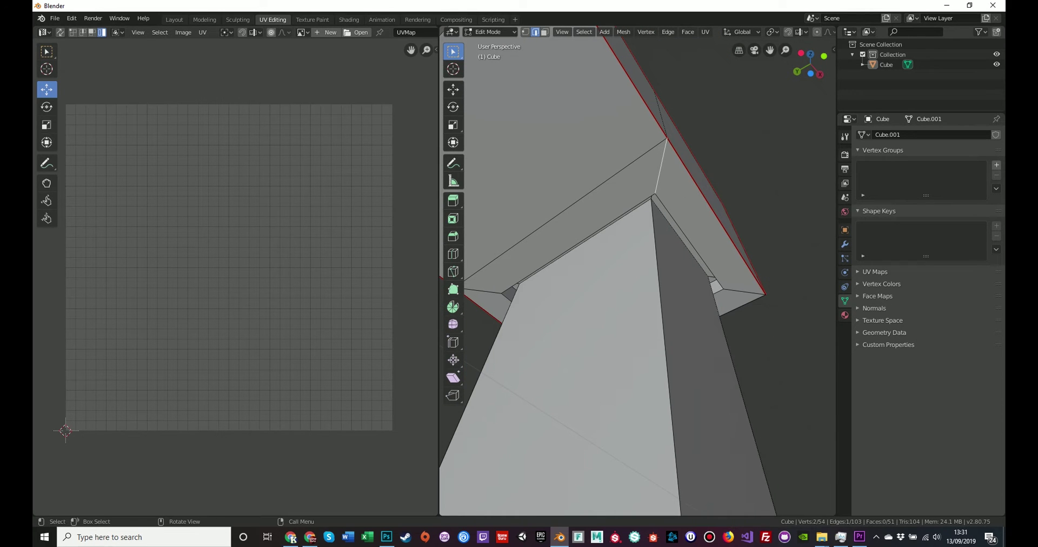
{"action": "left_click", "coordinate": [661, 166], "text": "ctrl"}
{"action": "left_click", "coordinate": [661, 166], "text": "ctrl"}
{"action": "middle_click_drag", "start_coordinate": [661, 167], "coordinate": [664, 167]}
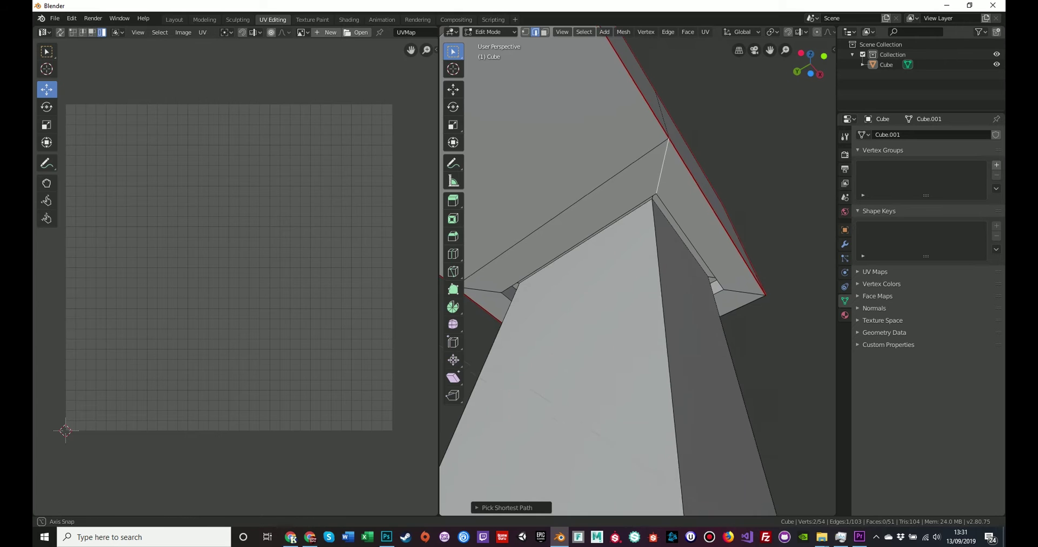
{"action": "middle_click_drag", "start_coordinate": [661, 236], "coordinate": [728, 238]}
{"action": "left_click", "coordinate": [739, 315], "text": "shift"}
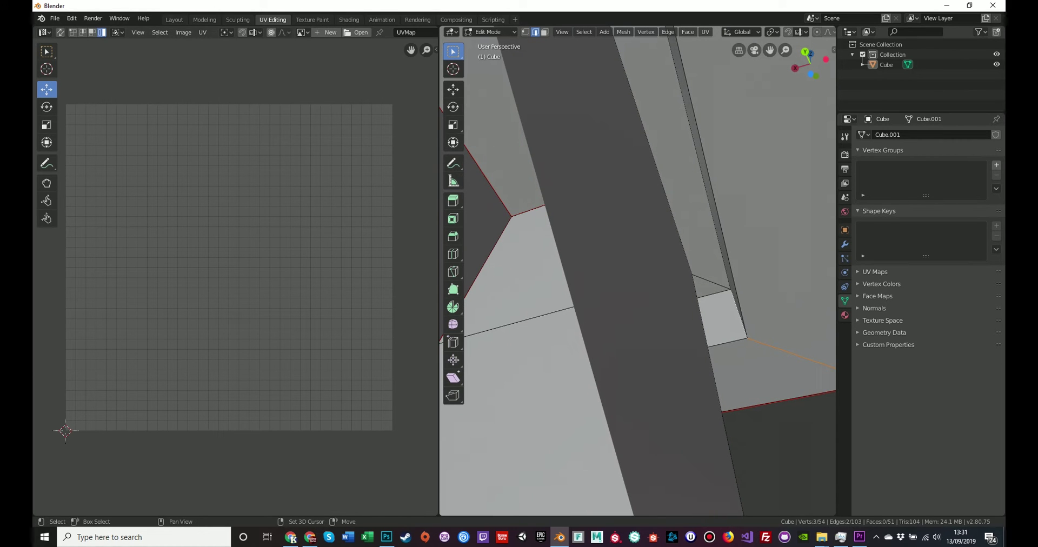
{"action": "left_click", "coordinate": [711, 282], "text": "shift"}
{"action": "scroll", "coordinate": [712, 283], "scroll_direction": "down", "scroll_amount": 4}
{"action": "middle_click_drag", "start_coordinate": [712, 282], "coordinate": [745, 419], "text": "shift"}
{"action": "mouse_move", "coordinate": [719, 352]}
{"action": "middle_mouse_down"}
{"action": "mouse_move", "coordinate": [719, 331]}
{"action": "mouse_move", "coordinate": [660, 254]}
{"action": "mouse_move", "coordinate": [703, 346]}
{"action": "middle_mouse_up"}
{"action": "middle_click_drag", "start_coordinate": [790, 265], "coordinate": [530, 492]}
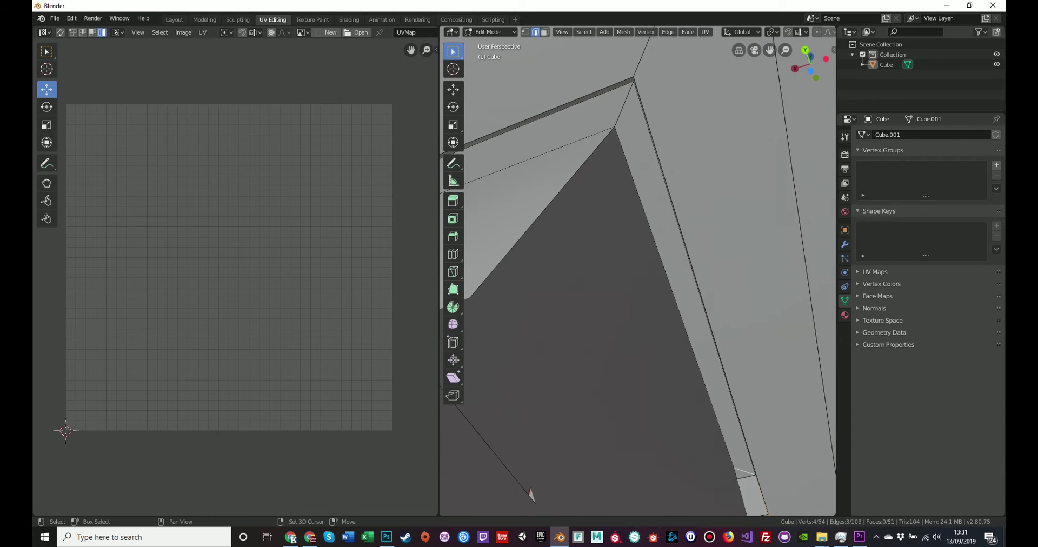
{"action": "left_click", "coordinate": [667, 189], "text": "shift"}
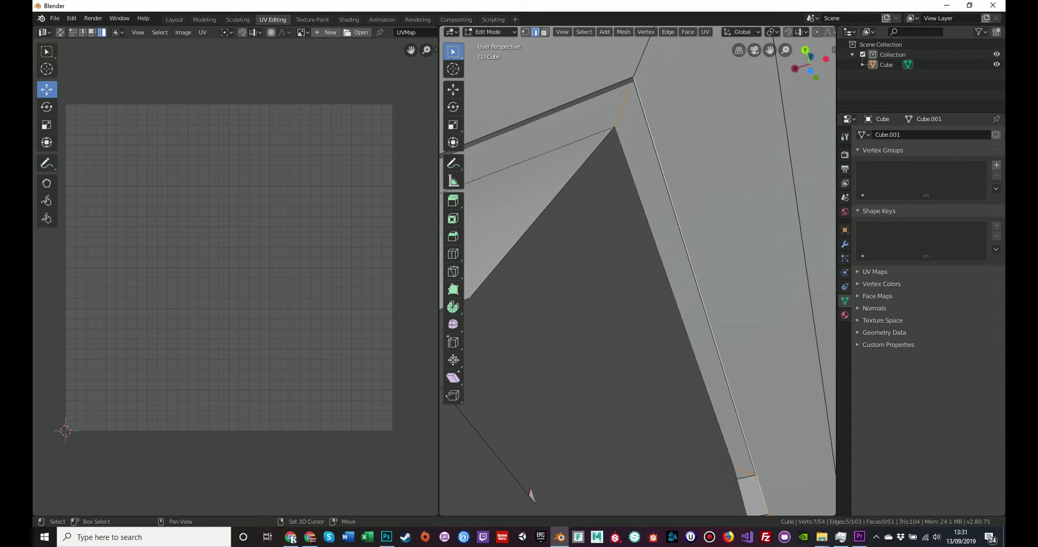
{"action": "left_click", "coordinate": [642, 58]}
{"action": "middle_click_drag", "start_coordinate": [643, 60], "coordinate": [661, 97]}
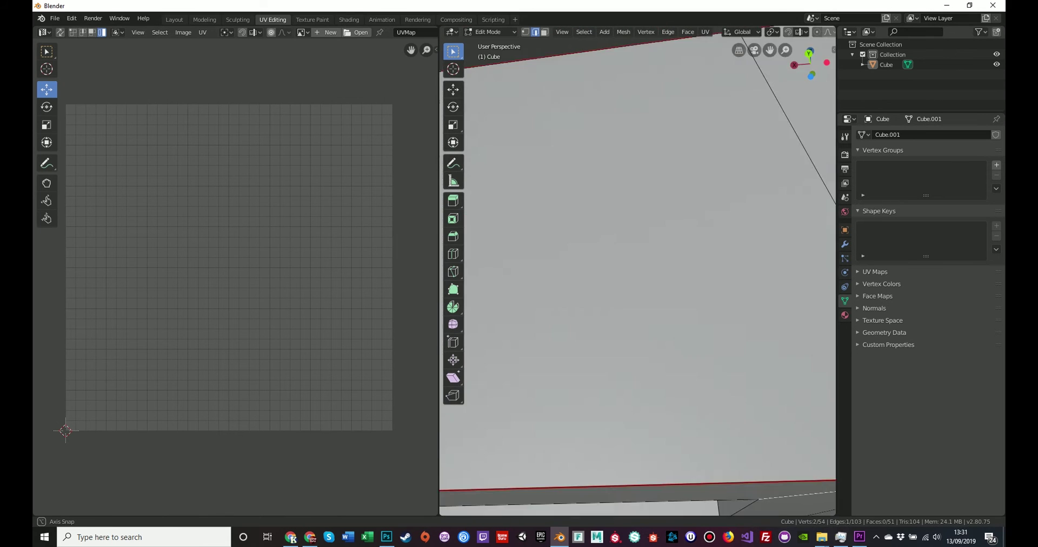
{"action": "scroll", "coordinate": [674, 392], "scroll_direction": "down", "scroll_amount": 8}
{"action": "middle_click_drag", "start_coordinate": [675, 391], "coordinate": [684, 270]}
{"action": "scroll", "coordinate": [660, 341], "scroll_direction": "up", "scroll_amount": 3}
{"action": "scroll", "coordinate": [685, 270], "scroll_direction": "down", "scroll_amount": 3}
{"action": "key", "text": "alt"}
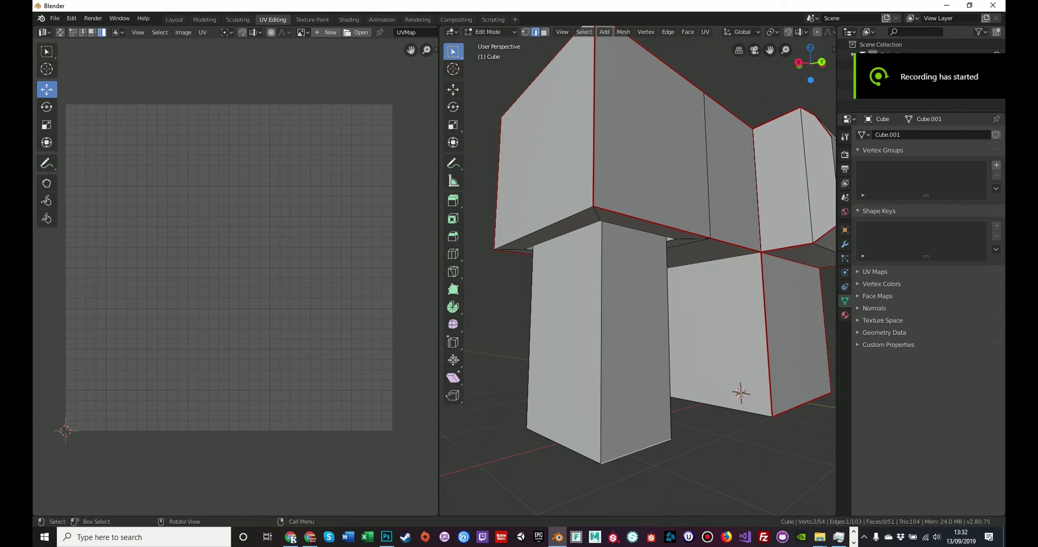
{"action": "middle_click_drag", "start_coordinate": [649, 281], "coordinate": [660, 271]}
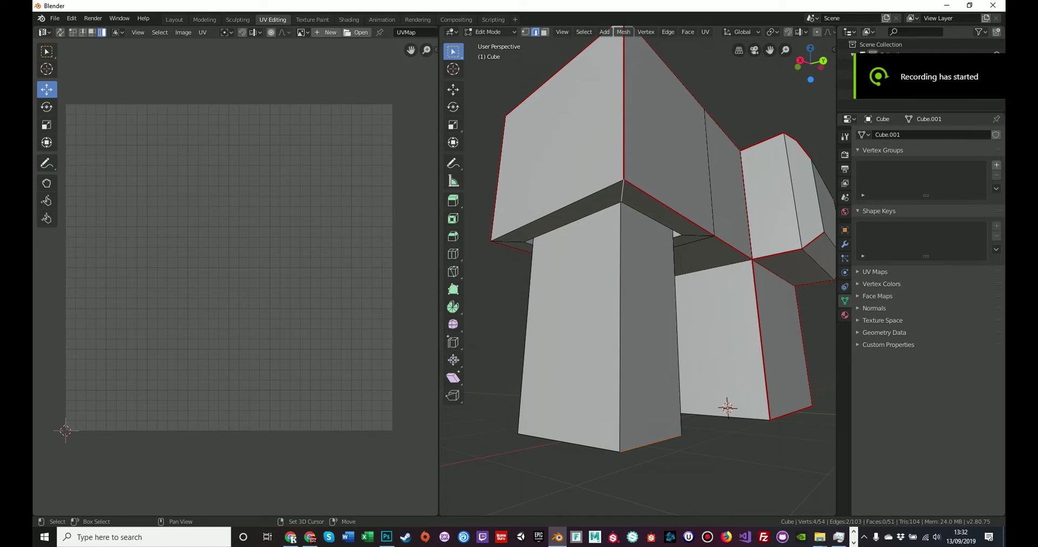
{"action": "left_click", "coordinate": [620, 254], "text": "shift"}
{"action": "left_click", "coordinate": [624, 136], "text": "shift"}
{"action": "scroll", "coordinate": [624, 135], "scroll_direction": "up", "scroll_amount": 1}
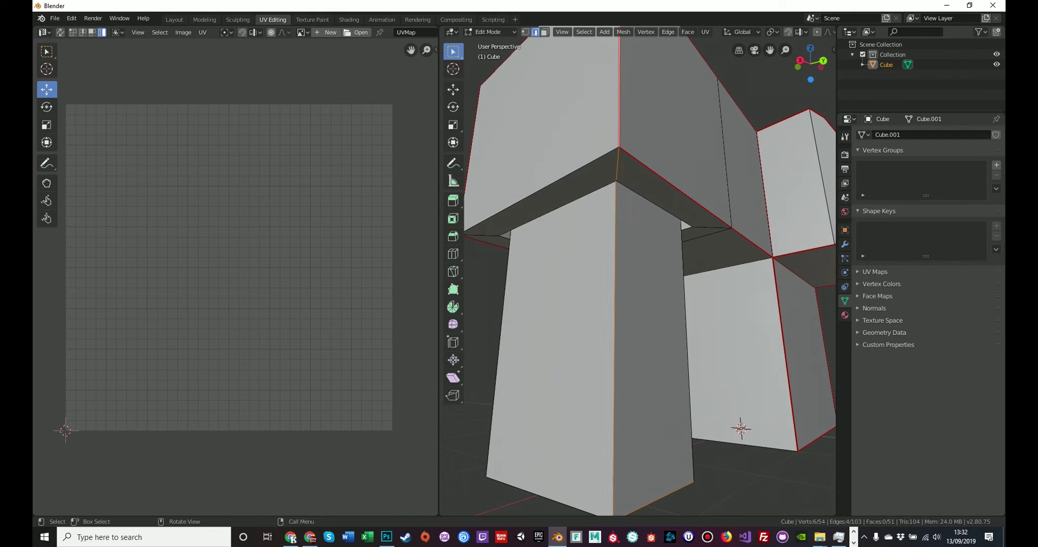
{"action": "middle_click_drag", "start_coordinate": [697, 206], "coordinate": [653, 351]}
{"action": "scroll", "coordinate": [654, 350], "scroll_direction": "up", "scroll_amount": 1}
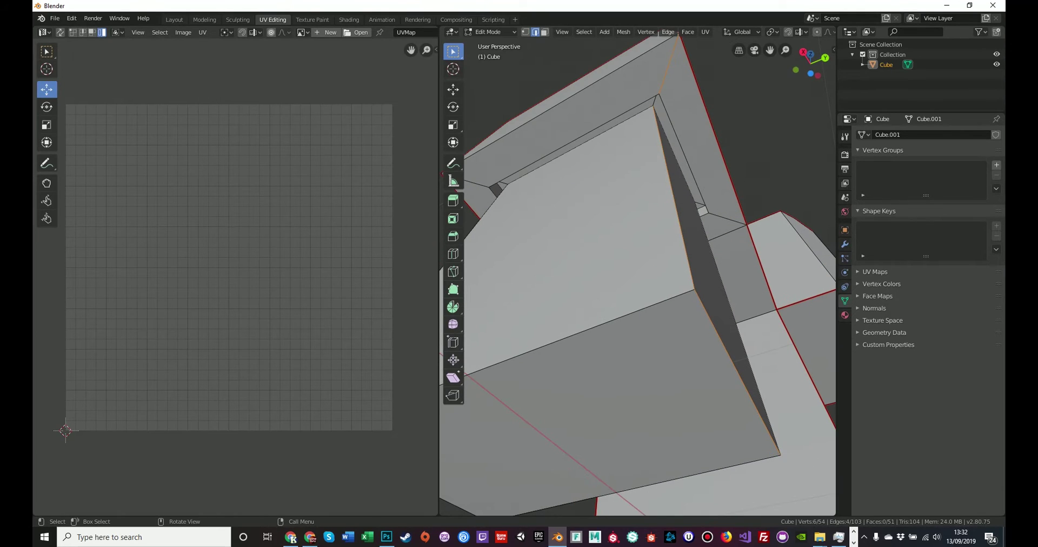
Step: Mark a seam from one outer underside corner across the recessed step and down the narrow leg's adjoining vertical edge
{"action": "left_click", "coordinate": [669, 65]}
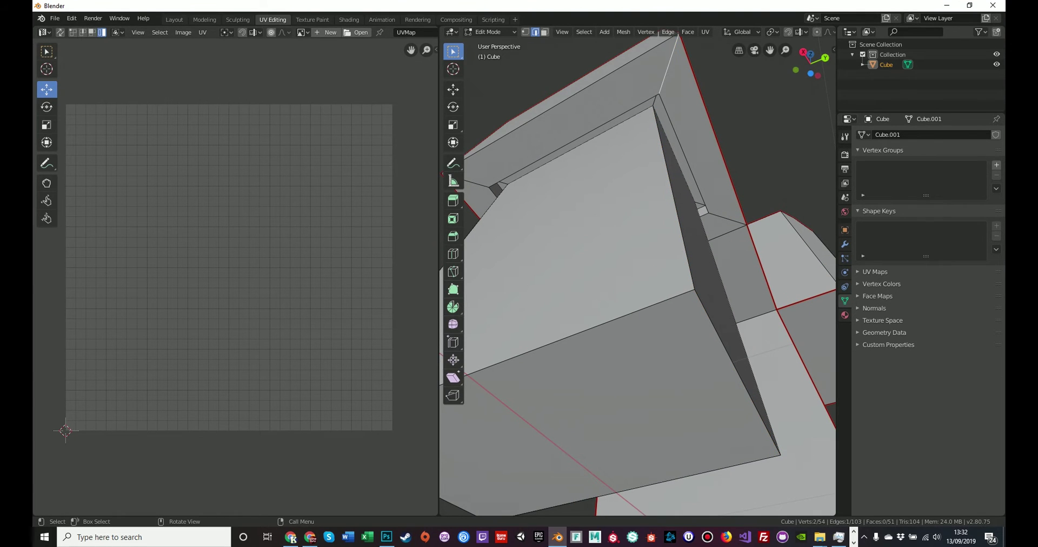
{"action": "left_click", "coordinate": [627, 65]}
{"action": "left_click", "coordinate": [668, 66]}
{"action": "key", "text": "ctrl"}
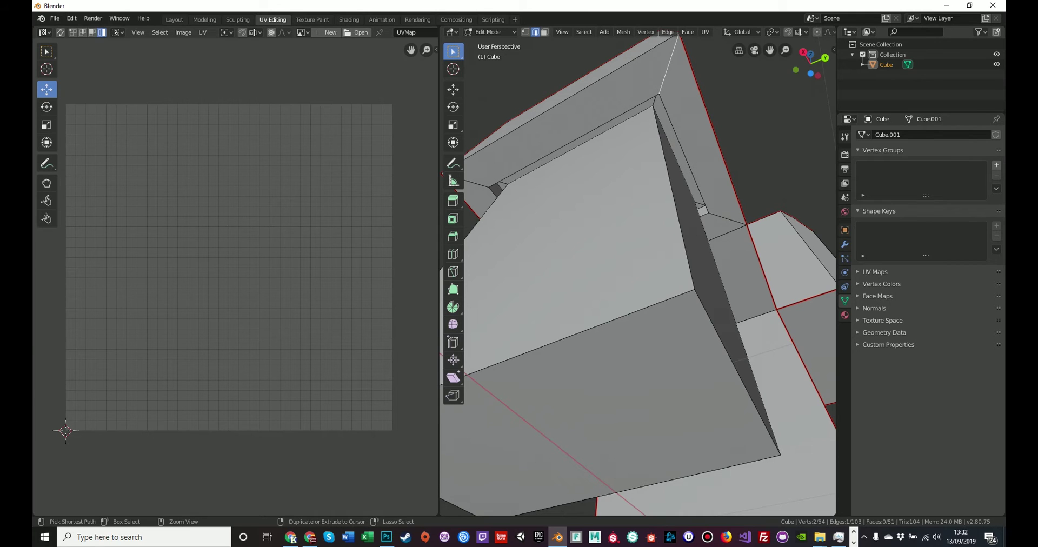
{"action": "left_click", "coordinate": [672, 192], "text": "ctrl"}
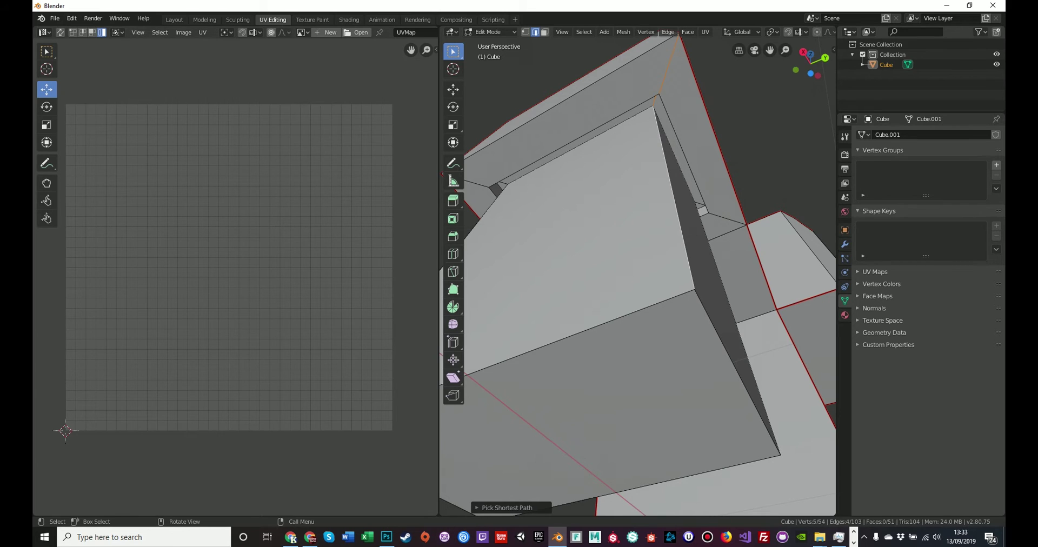
{"action": "mouse_move", "coordinate": [674, 216]}
{"action": "middle_mouse_down"}
{"action": "mouse_move", "coordinate": [668, 245]}
{"action": "mouse_move", "coordinate": [671, 234]}
{"action": "middle_mouse_up"}
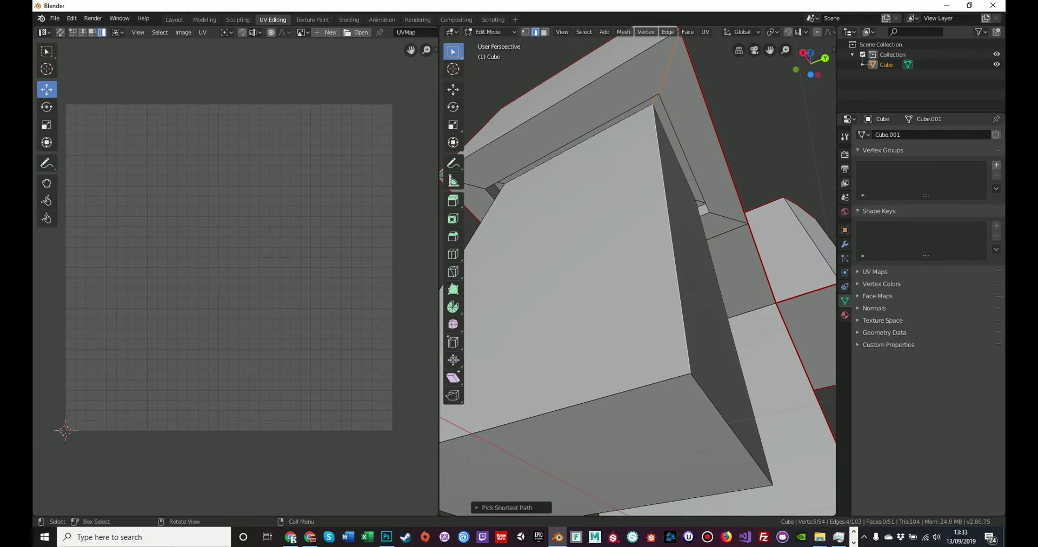
{"action": "left_click", "coordinate": [669, 32]}
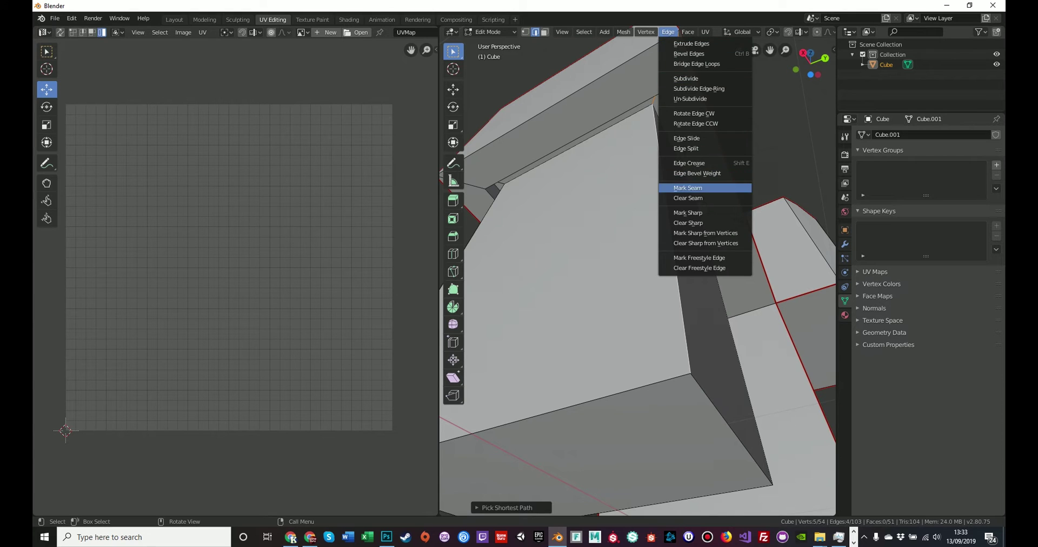
{"action": "left_click", "coordinate": [688, 188]}
Step: Mark the same corner-to-foot edge paths as seams on the narrow leg's other three corners
{"action": "middle_click_drag", "start_coordinate": [703, 209], "coordinate": [711, 204]}
{"action": "left_click", "coordinate": [622, 64]}
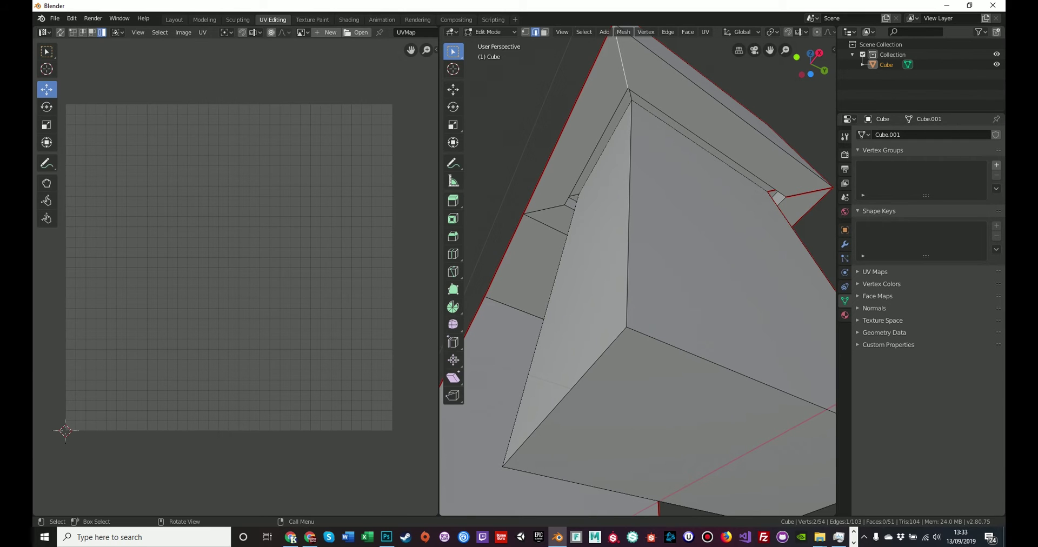
{"action": "key", "text": "ctrl"}
{"action": "left_click", "coordinate": [629, 217], "text": "ctrl"}
{"action": "mouse_move", "coordinate": [668, 216]}
{"action": "middle_mouse_down"}
{"action": "mouse_move", "coordinate": [727, 167]}
{"action": "mouse_move", "coordinate": [705, 209]}
{"action": "mouse_move", "coordinate": [660, 217]}
{"action": "middle_mouse_up"}
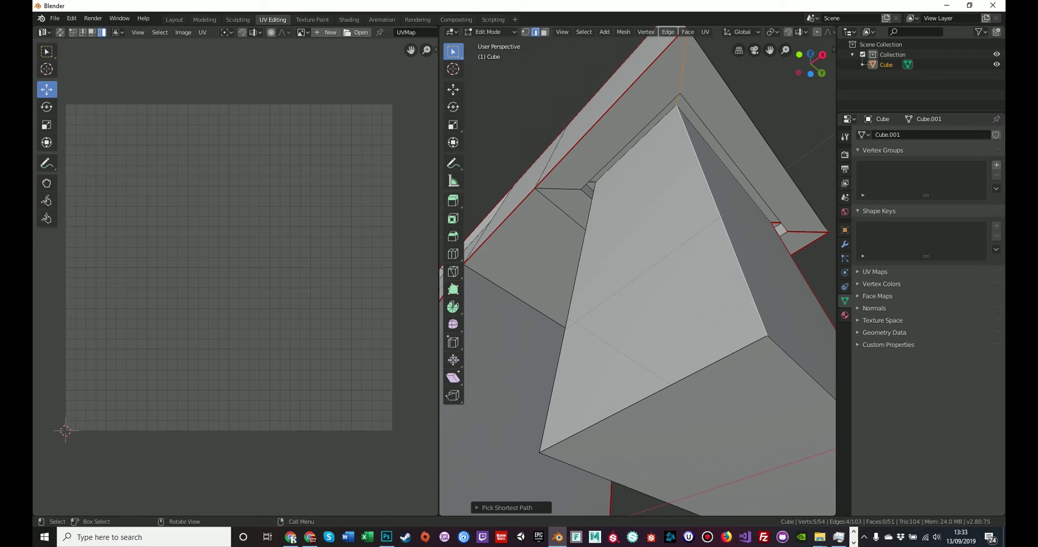
{"action": "key", "text": "shift"}
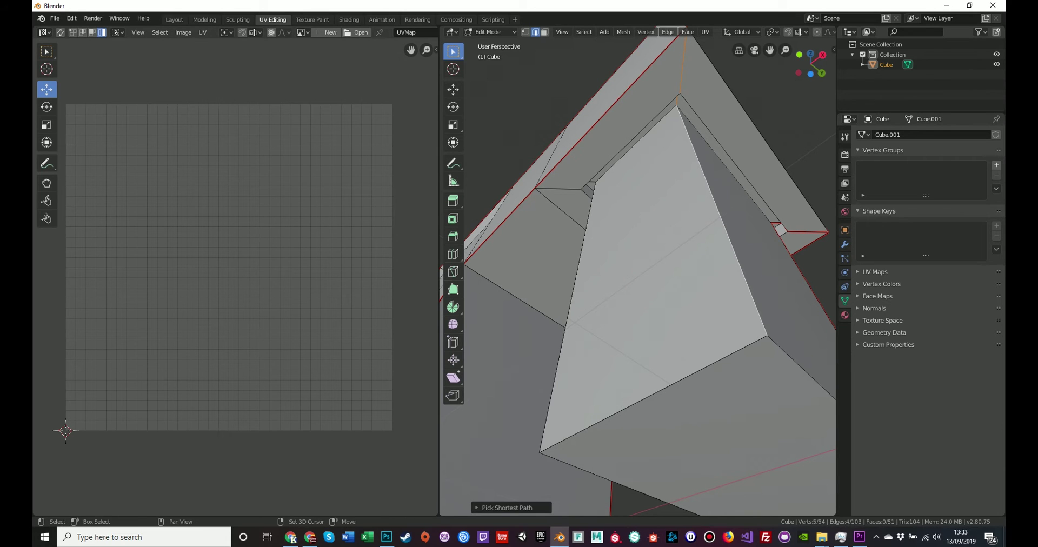
{"action": "left_click", "coordinate": [559, 189], "text": "shift"}
{"action": "key", "text": "ctrl"}
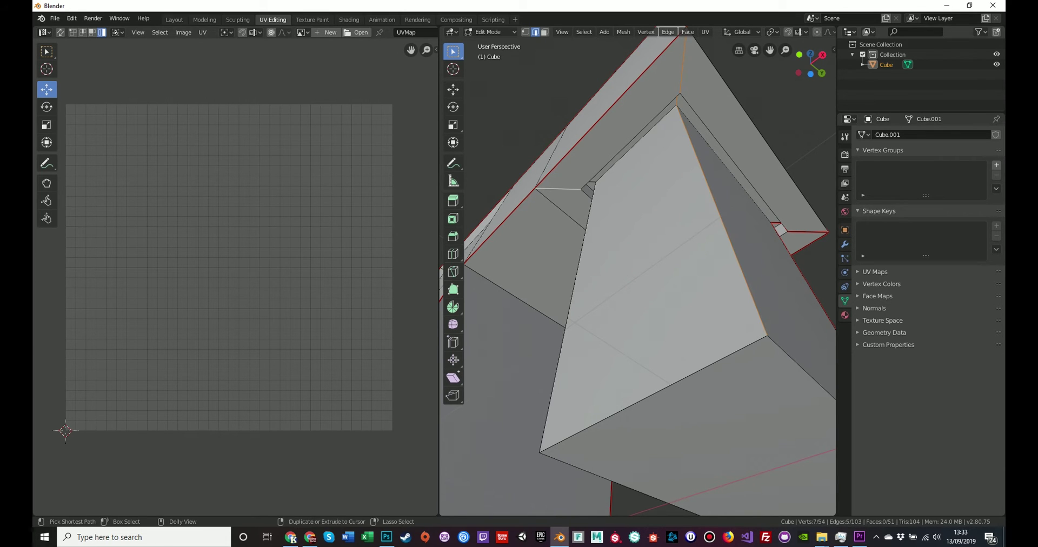
{"action": "left_click", "coordinate": [576, 273], "text": "ctrl"}
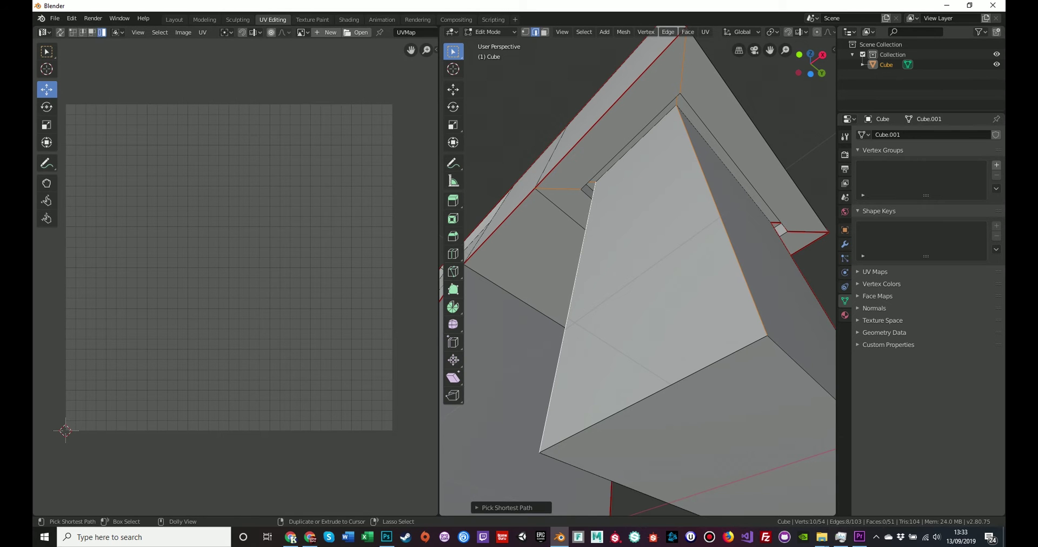
{"action": "middle_click_drag", "start_coordinate": [567, 319], "coordinate": [638, 330]}
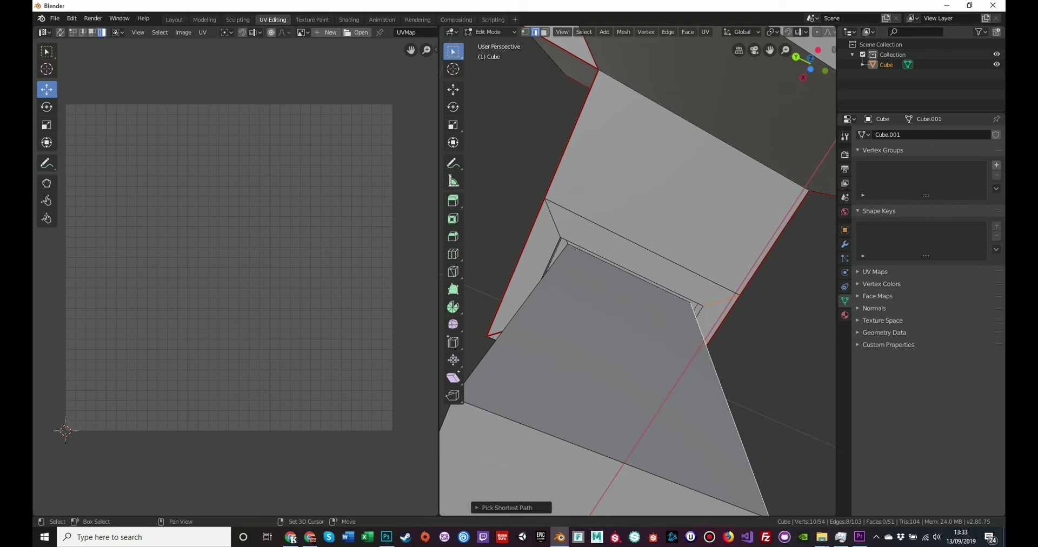
{"action": "left_click", "coordinate": [553, 218], "text": "shift"}
{"action": "left_click", "coordinate": [524, 304], "text": "ctrl"}
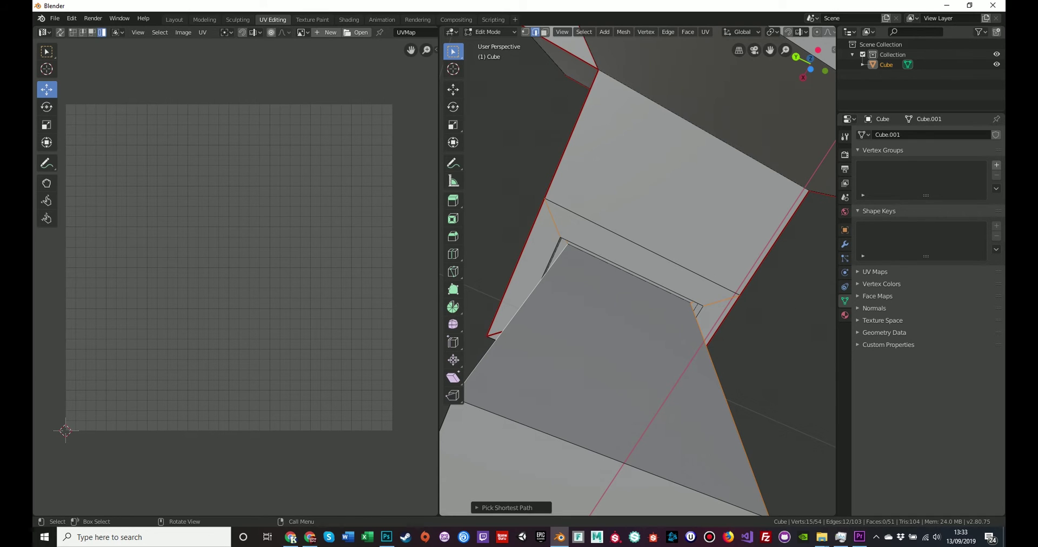
{"action": "left_click", "coordinate": [668, 32]}
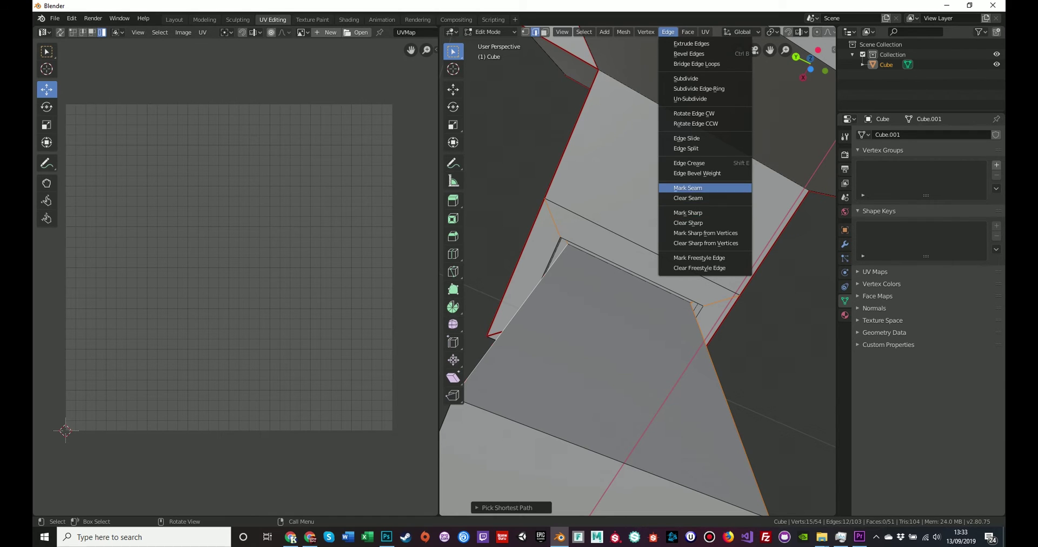
{"action": "left_click", "coordinate": [688, 188]}
{"action": "left_click", "coordinate": [668, 32]}
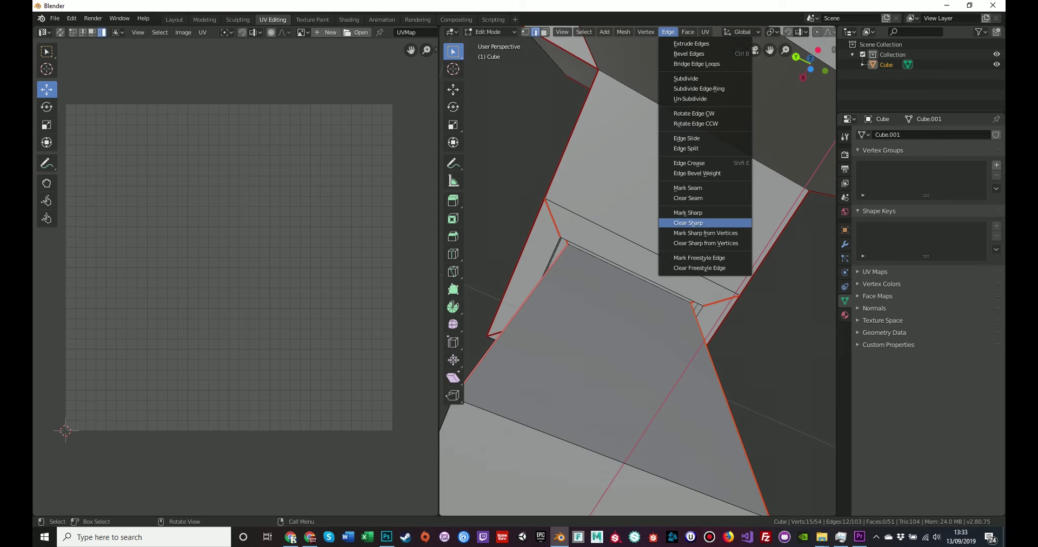
{"action": "left_click", "coordinate": [688, 213]}
{"action": "scroll", "coordinate": [638, 271], "scroll_direction": "down", "scroll_amount": 1}
{"action": "mouse_move", "coordinate": [639, 270]}
{"action": "middle_mouse_down"}
{"action": "mouse_move", "coordinate": [668, 251]}
{"action": "mouse_move", "coordinate": [687, 275]}
{"action": "mouse_move", "coordinate": [646, 274]}
{"action": "middle_mouse_up"}
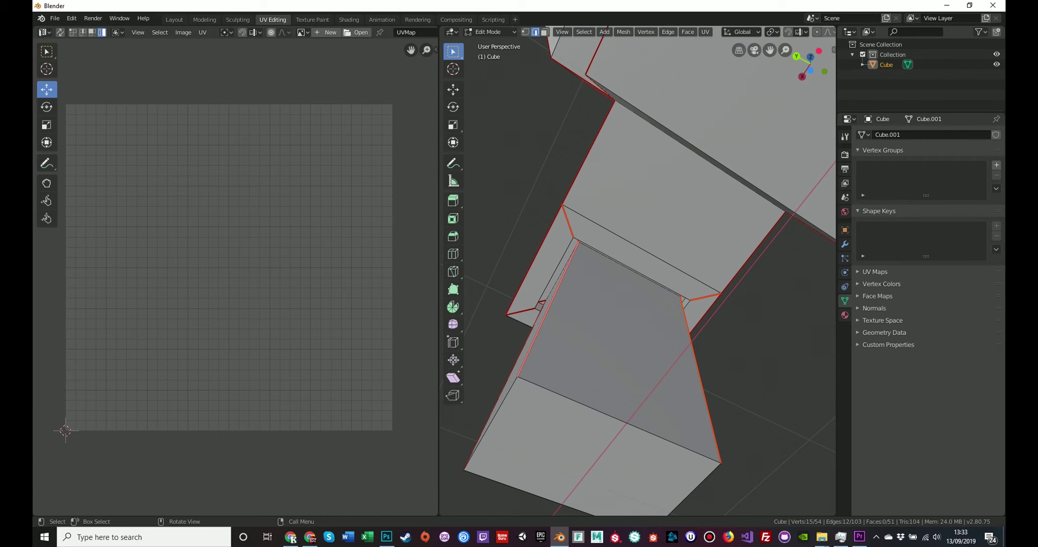
{"action": "left_click", "coordinate": [619, 420]}
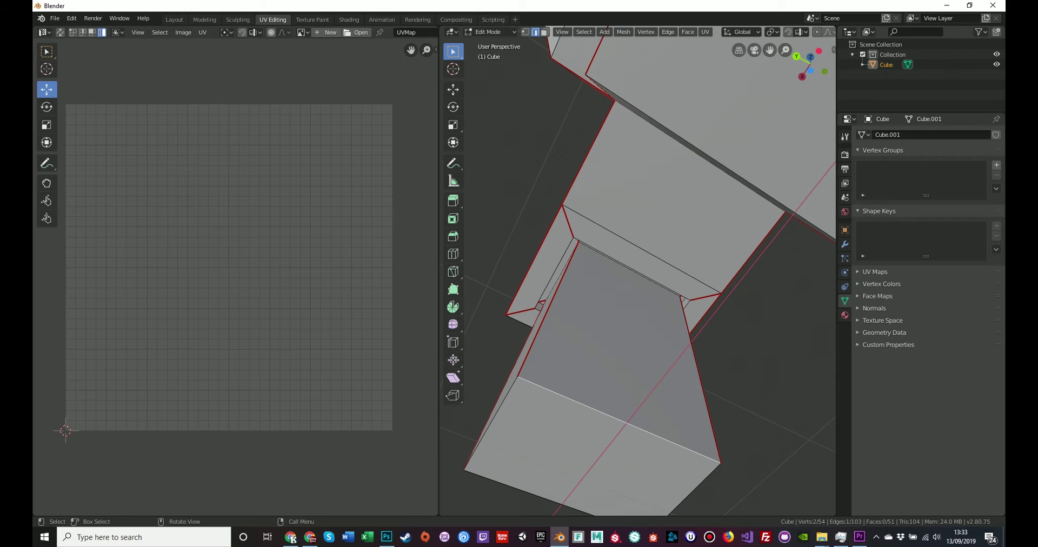
{"action": "left_click", "coordinate": [619, 420], "text": "ctrl"}
{"action": "left_click", "coordinate": [619, 420], "text": "ctrl"}
{"action": "left_click", "coordinate": [492, 422], "text": "ctrl"}
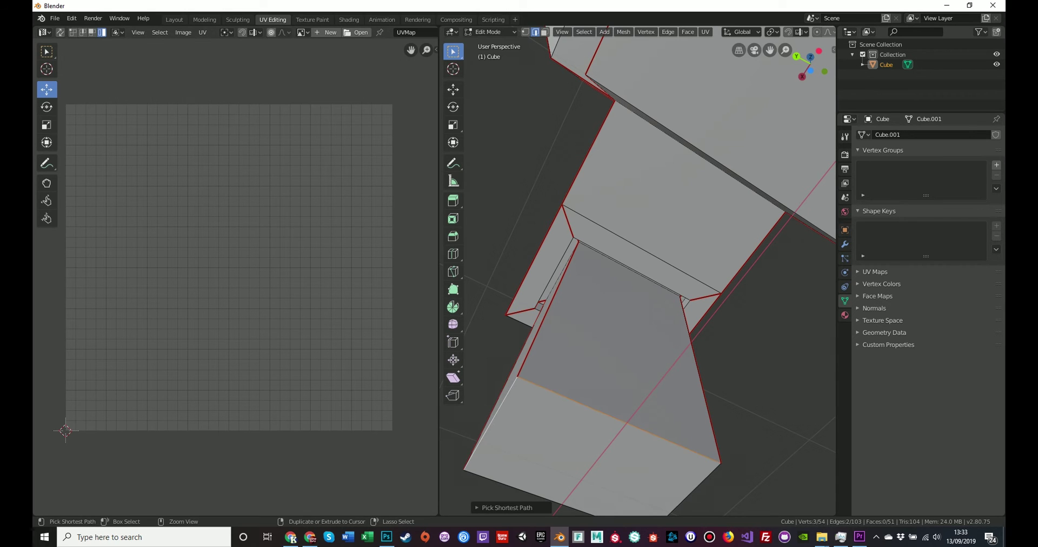
{"action": "left_click", "coordinate": [535, 495], "text": "shift"}
{"action": "left_click", "coordinate": [695, 489]}
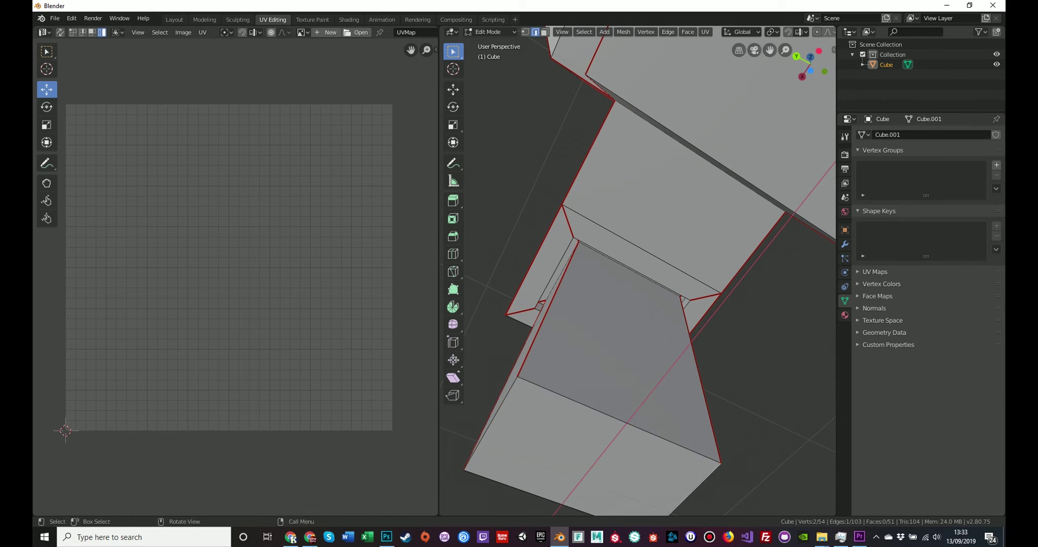
Step: Mark the four edges around the narrow leg's bottom face as seams
{"action": "left_click", "coordinate": [622, 422]}
{"action": "left_click", "coordinate": [492, 423], "text": "shift"}
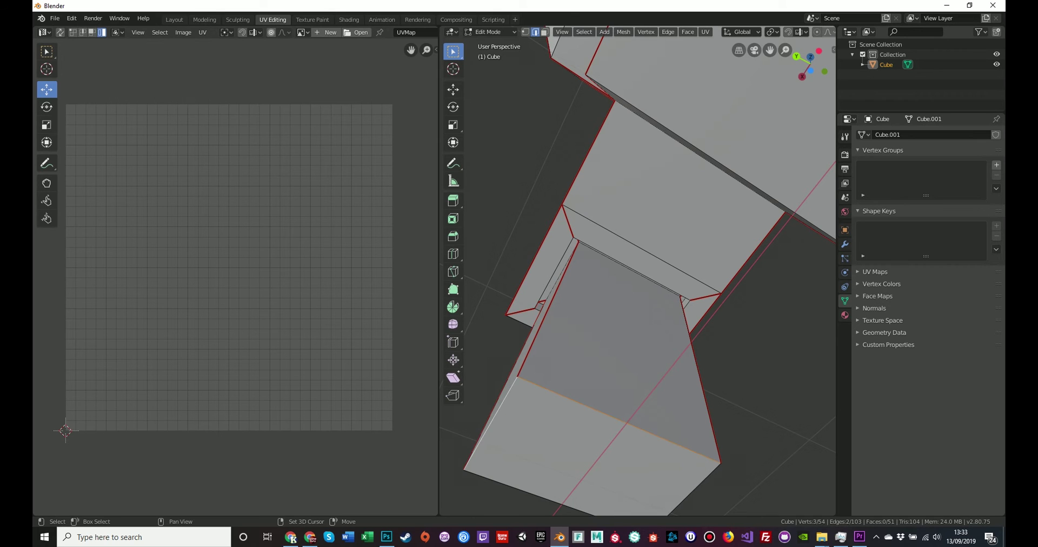
{"action": "left_click", "coordinate": [533, 494], "text": "shift"}
{"action": "left_click", "coordinate": [695, 489], "text": "shift"}
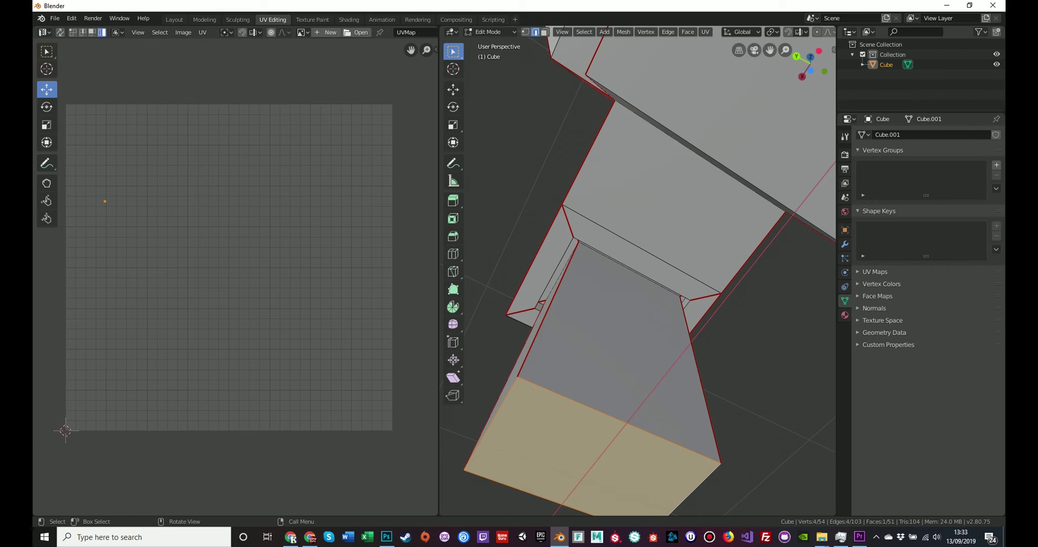
{"action": "left_click", "coordinate": [668, 32]}
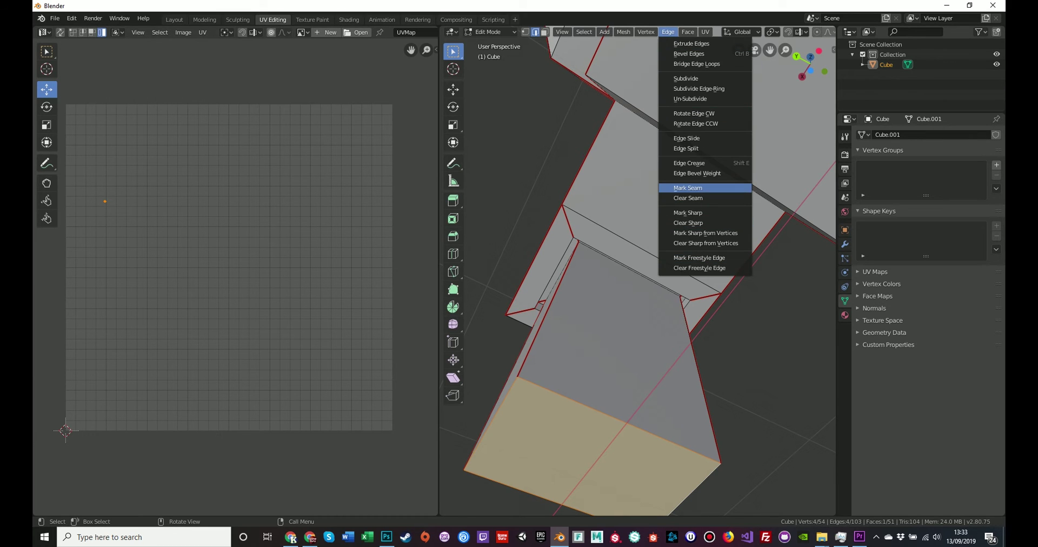
{"action": "left_click", "coordinate": [697, 188]}
Step: Select the whole mesh, unwrap it with the narrow leg's new seams and clear the UV selection
{"action": "key", "text": "a"}
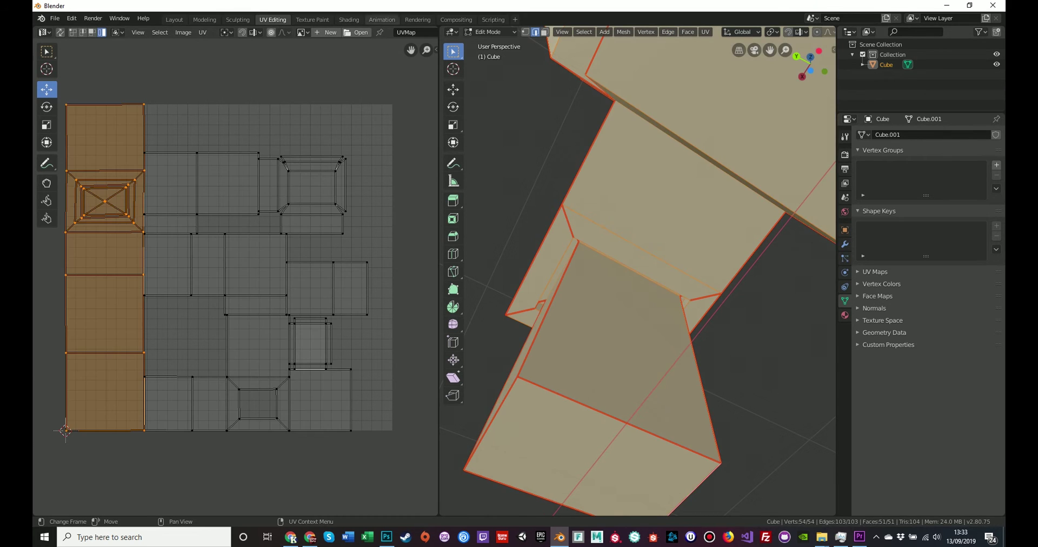
{"action": "left_click", "coordinate": [706, 32]}
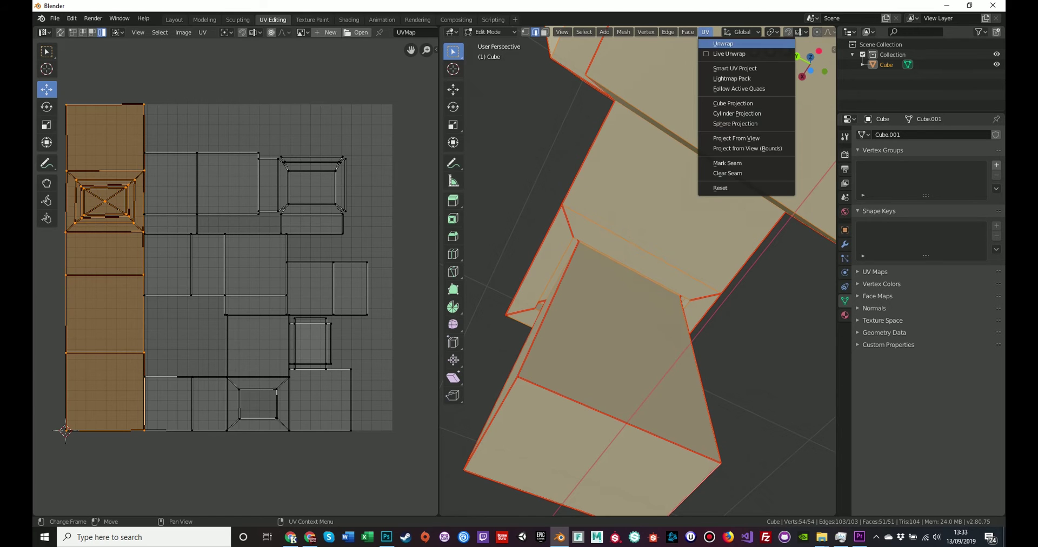
{"action": "left_click", "coordinate": [716, 44]}
{"action": "key", "text": "alt+a"}
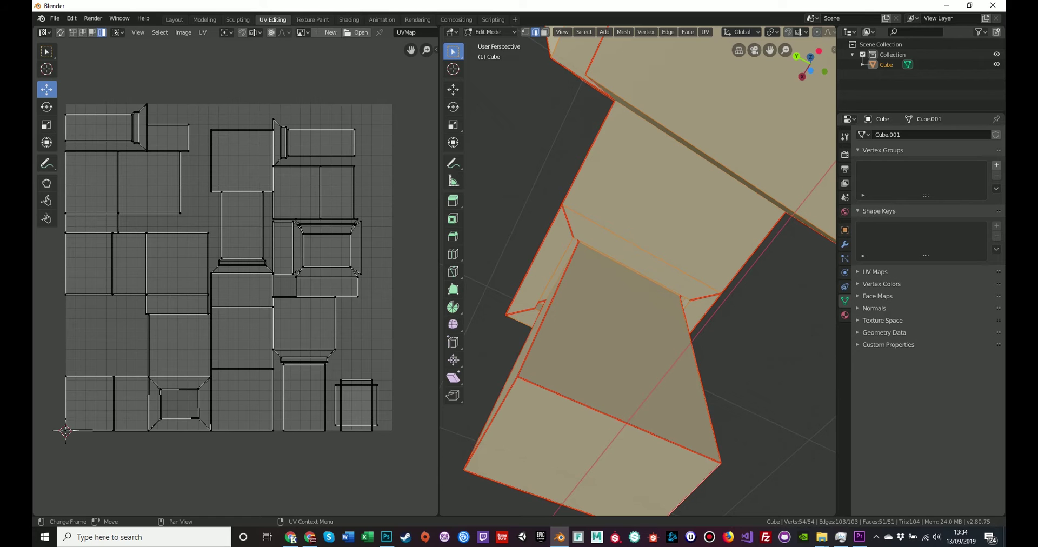
Step: Examine the UV island containing the raised-panel opening, and check the mesh's seams from the underside and the panel side
{"action": "left_click", "coordinate": [162, 373]}
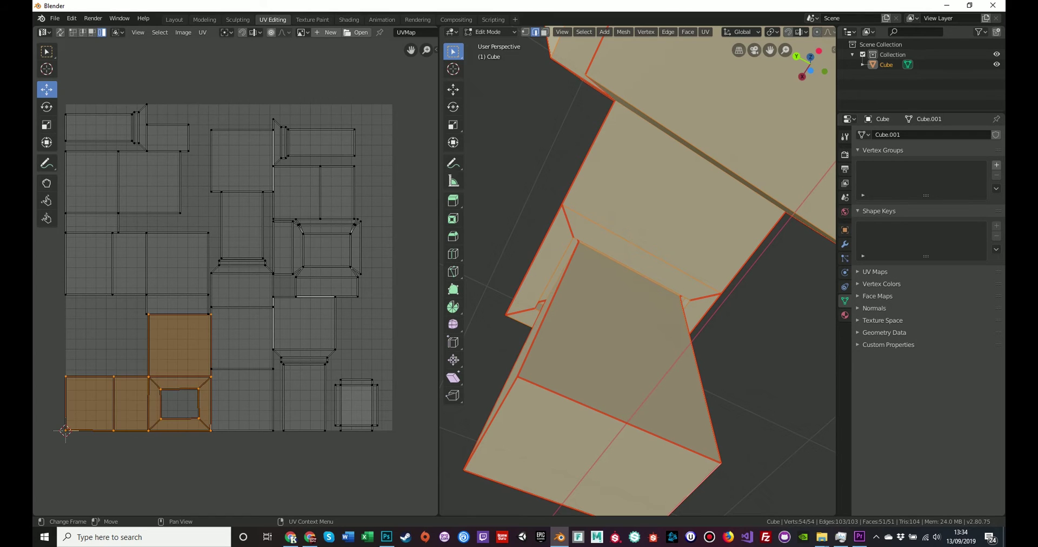
{"action": "scroll", "coordinate": [236, 274], "scroll_direction": "up", "scroll_amount": 1}
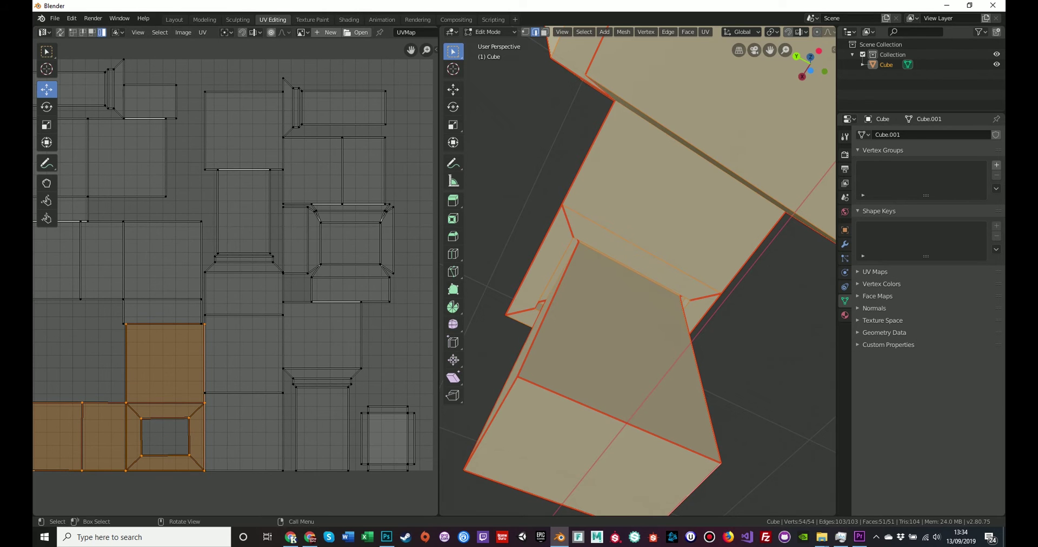
{"action": "middle_click_drag", "start_coordinate": [589, 227], "coordinate": [708, 325]}
{"action": "scroll", "coordinate": [638, 270], "scroll_direction": "down", "scroll_amount": 3}
{"action": "middle_click_drag", "start_coordinate": [573, 260], "coordinate": [812, 276]}
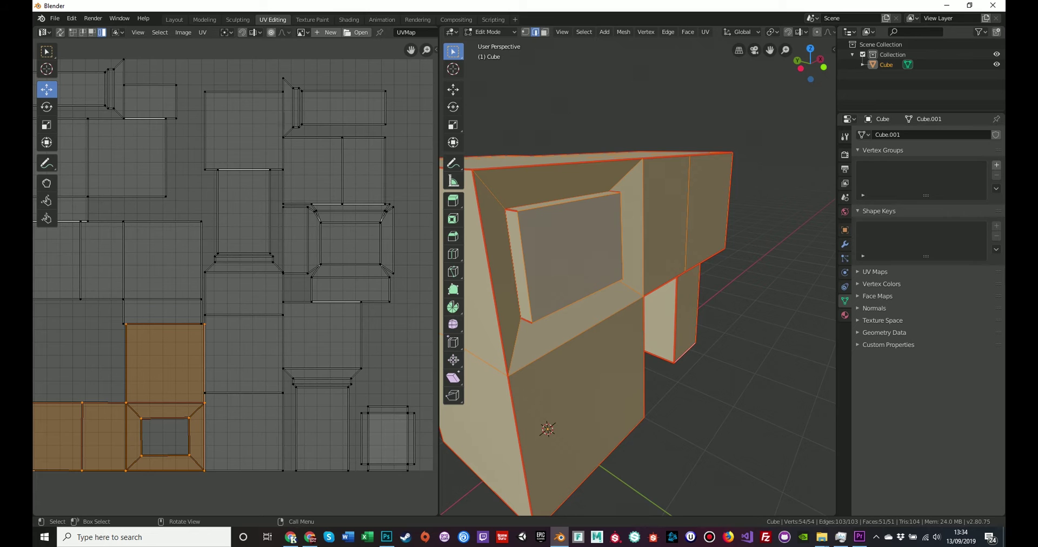
{"action": "mouse_move", "coordinate": [649, 282]}
{"action": "middle_mouse_down"}
{"action": "mouse_move", "coordinate": [590, 275]}
{"action": "mouse_move", "coordinate": [644, 282]}
{"action": "mouse_move", "coordinate": [662, 268]}
{"action": "middle_mouse_up"}
{"action": "scroll", "coordinate": [638, 274], "scroll_direction": "down", "scroll_amount": 1}
{"action": "scroll", "coordinate": [638, 274], "scroll_direction": "up", "scroll_amount": 1}
{"action": "scroll", "coordinate": [639, 274], "scroll_direction": "up", "scroll_amount": 2}
{"action": "scroll", "coordinate": [638, 274], "scroll_direction": "down", "scroll_amount": 2}
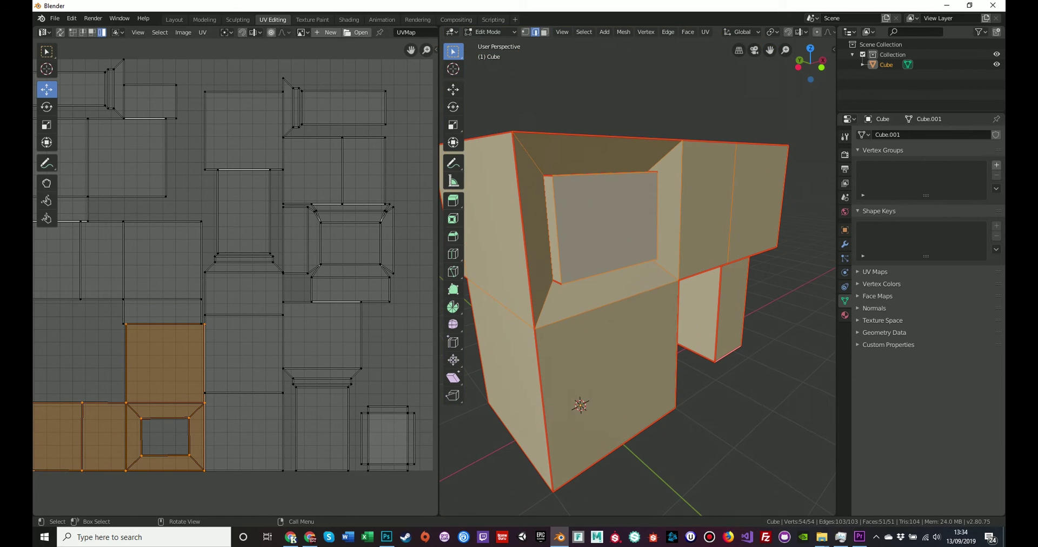
Step: Reselect the whole mesh and review its complete UV layout
{"action": "left_click", "coordinate": [718, 316]}
{"action": "scroll", "coordinate": [703, 308], "scroll_direction": "down", "scroll_amount": 2}
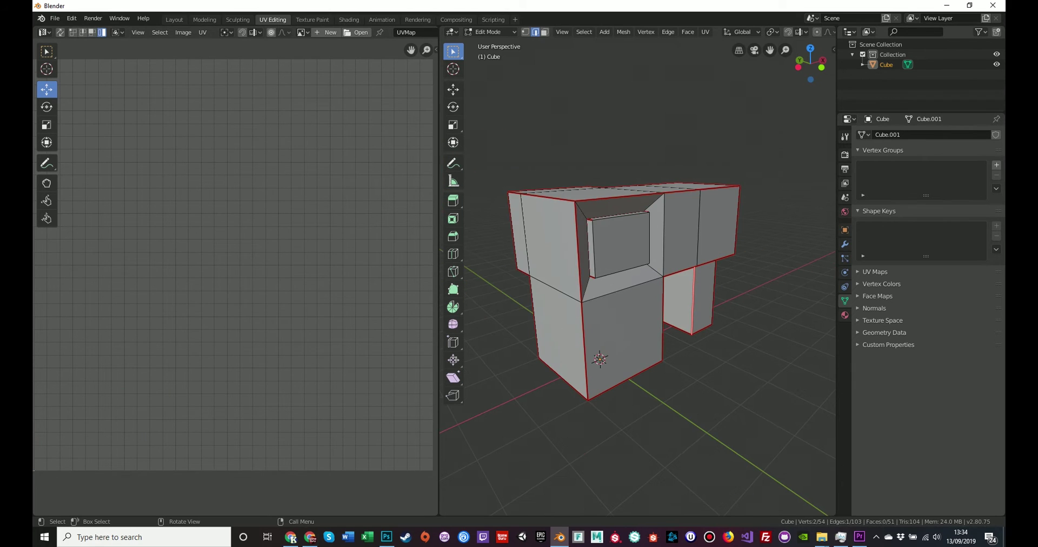
{"action": "key", "text": "a"}
{"action": "scroll", "coordinate": [232, 259], "scroll_direction": "down", "scroll_amount": 4}
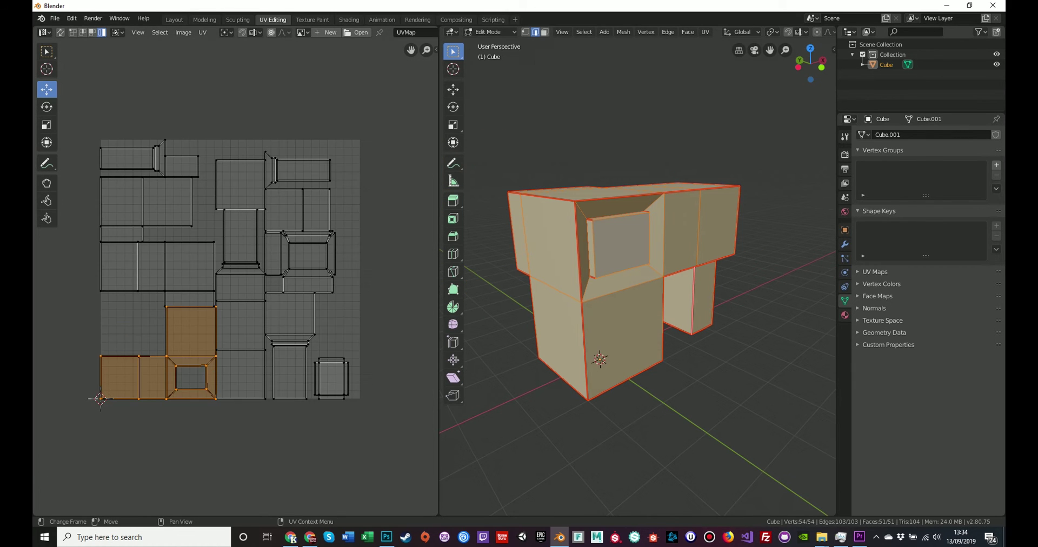
{"action": "scroll", "coordinate": [235, 277], "scroll_direction": "up", "scroll_amount": 1}
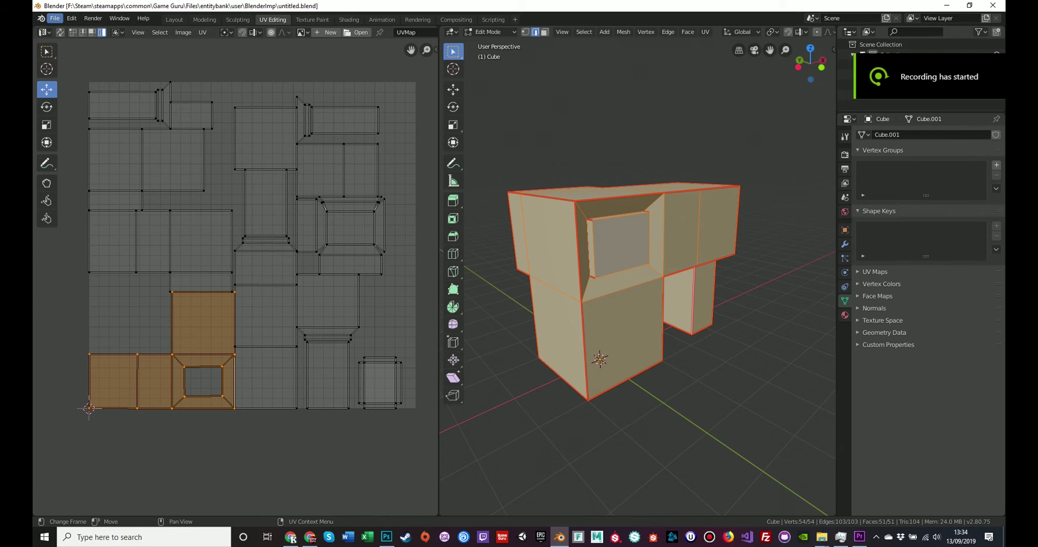
Step: Save the project under the new name BoxShape01 in the BlenderImp folder
{"action": "left_click", "coordinate": [55, 18]}
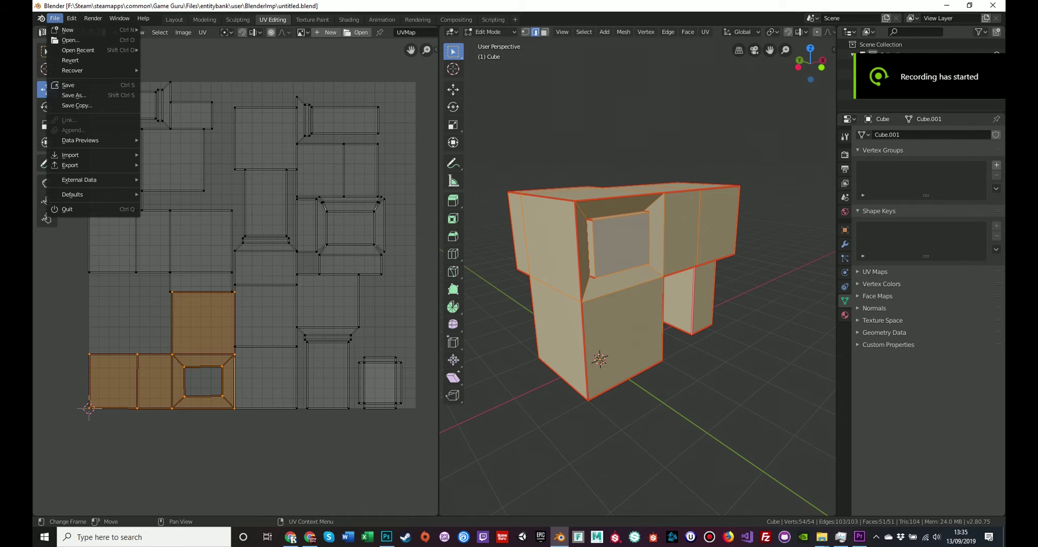
{"action": "left_click", "coordinate": [68, 96]}
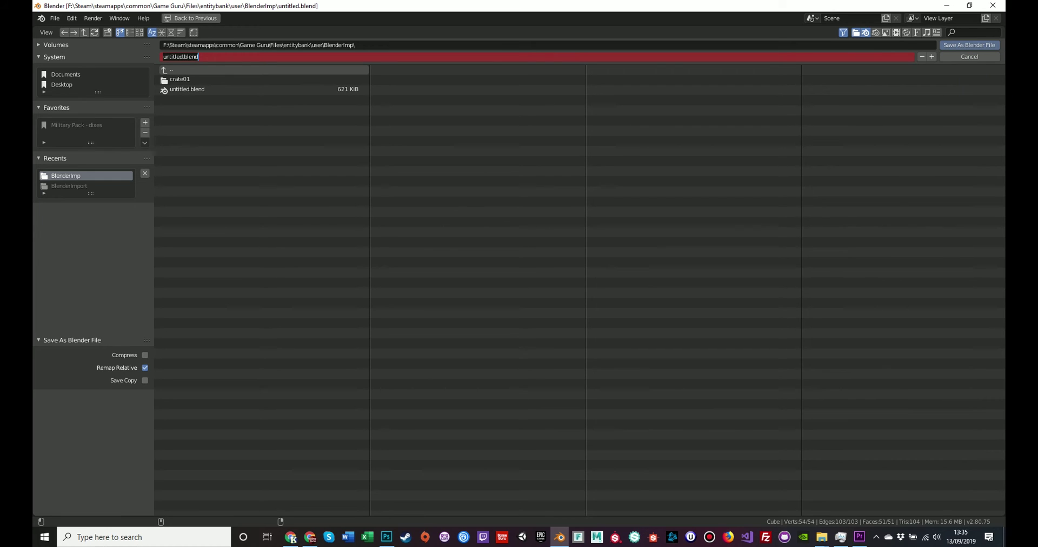
{"action": "type", "text": "BoxShape01"}
{"action": "key", "text": "Return"}
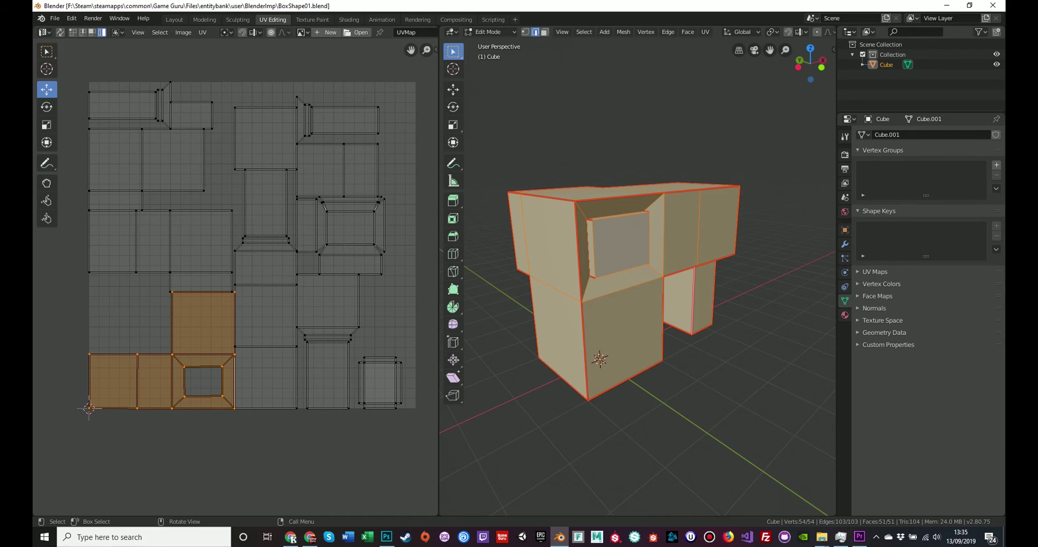
Step: Export the model in FBX format as BoxShape01 to the BlenderImp folder
{"action": "left_click", "coordinate": [55, 18]}
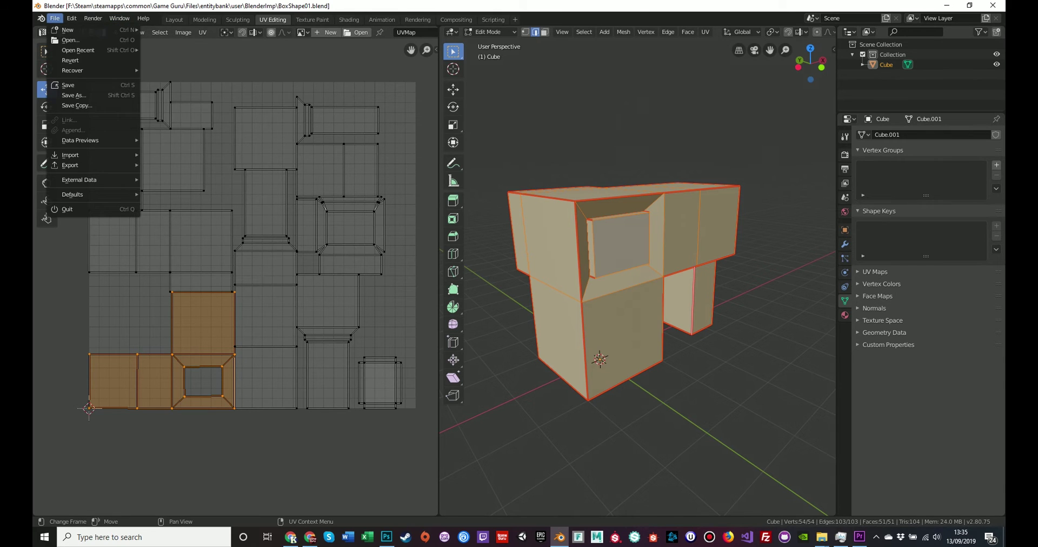
{"action": "mouse_move", "coordinate": [70, 165]}
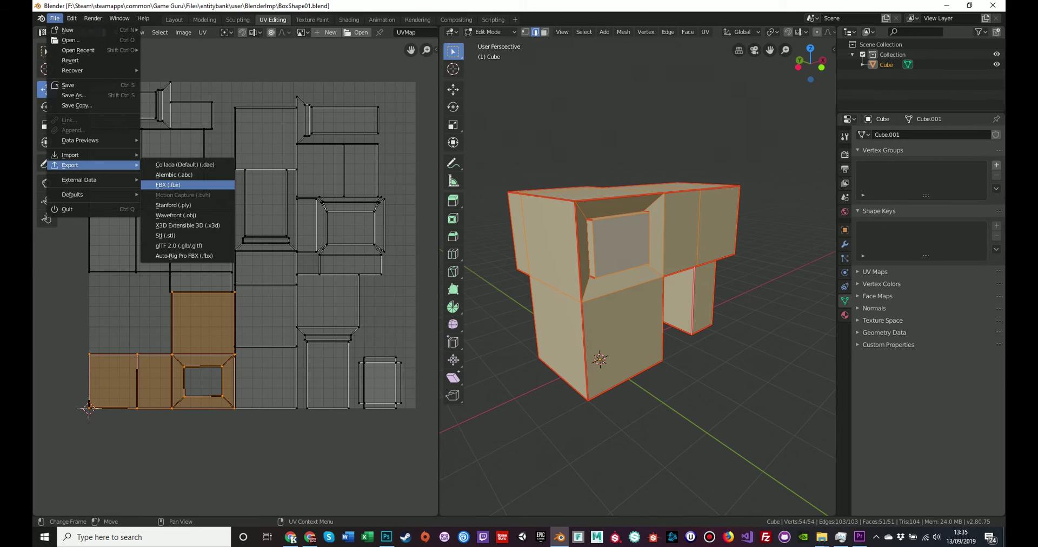
{"action": "left_click", "coordinate": [168, 185]}
{"action": "left_click", "coordinate": [208, 57]}
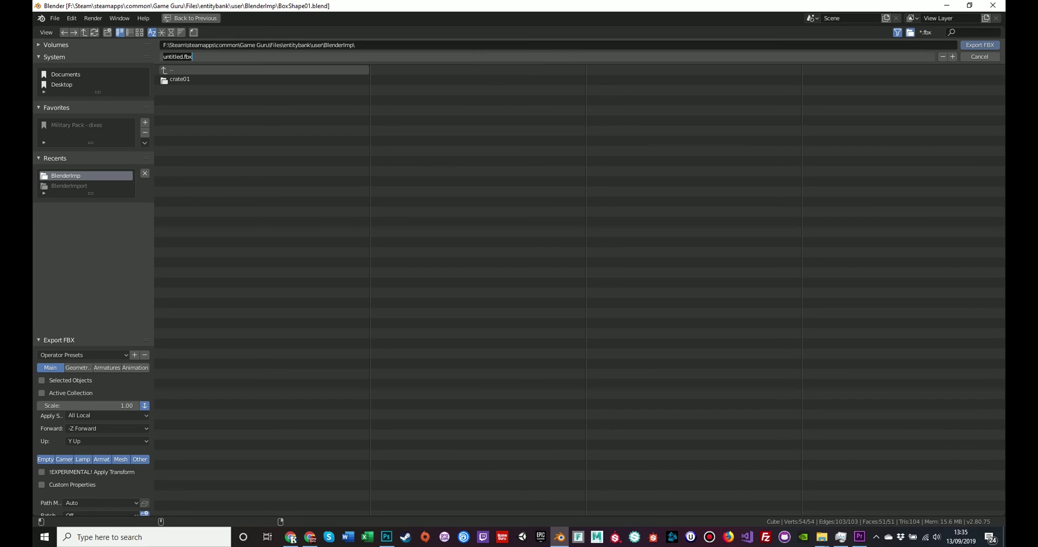
{"action": "type", "text": "BoxShape01"}
{"action": "key", "text": "Return"}
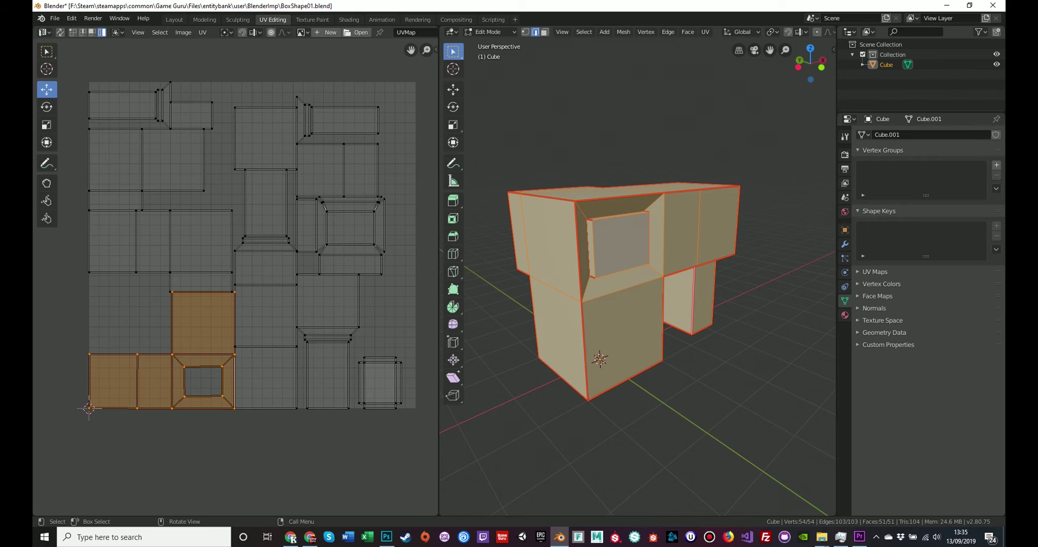
Step: Switch to the BlenderImp folder in File Explorer and check its exported files and the blank_color.png texture
{"action": "left_click", "coordinate": [822, 537]}
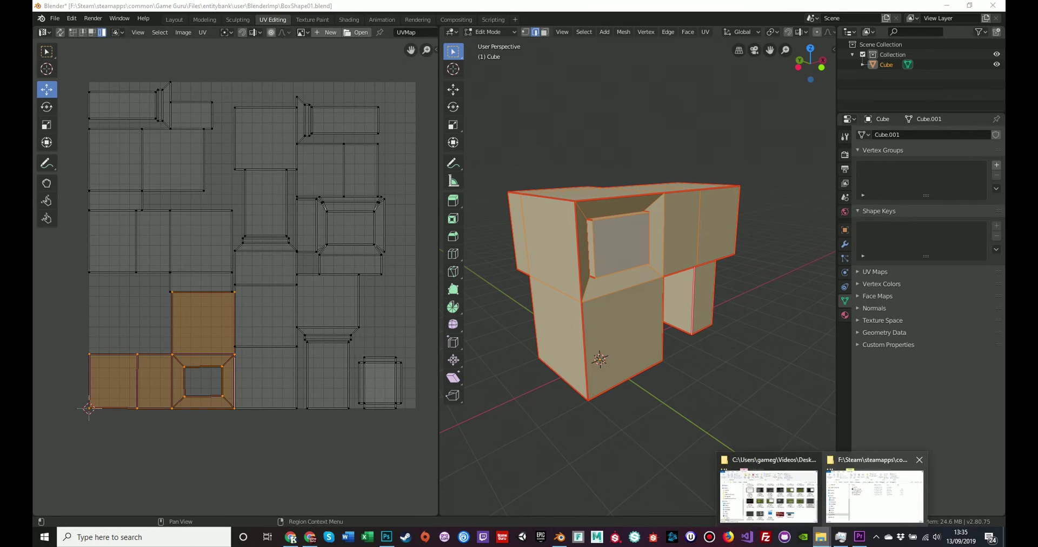
{"action": "left_click", "coordinate": [872, 493]}
{"action": "left_click_drag", "start_coordinate": [1037, 51], "coordinate": [581, 54]}
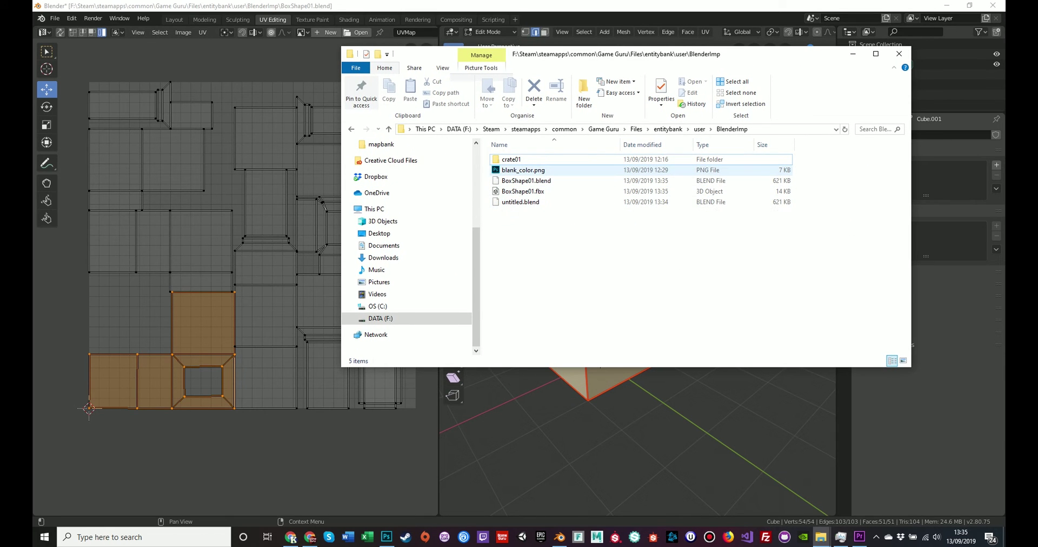
{"action": "left_click", "coordinate": [523, 170]}
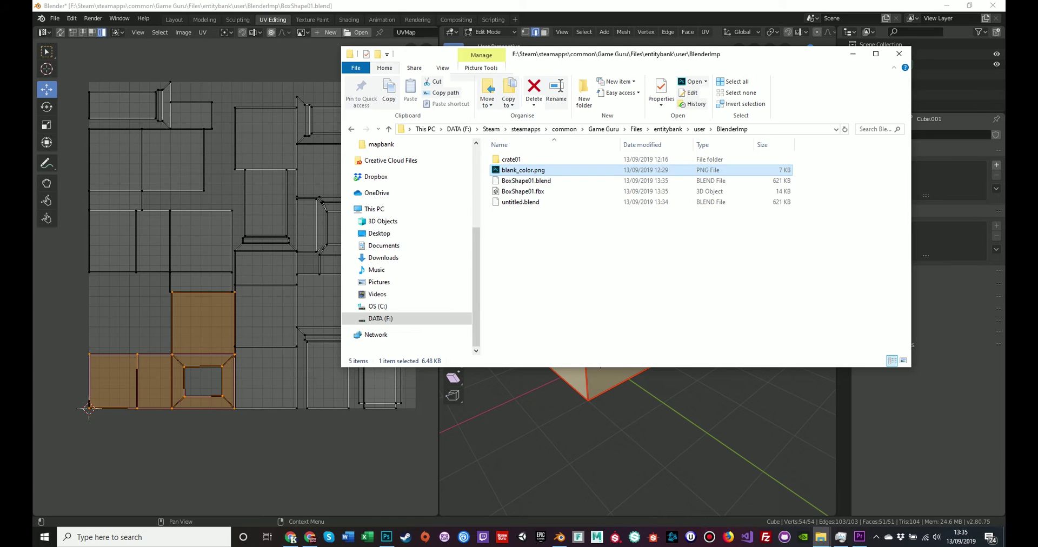
{"action": "left_click_drag", "start_coordinate": [551, 58], "coordinate": [617, 55]}
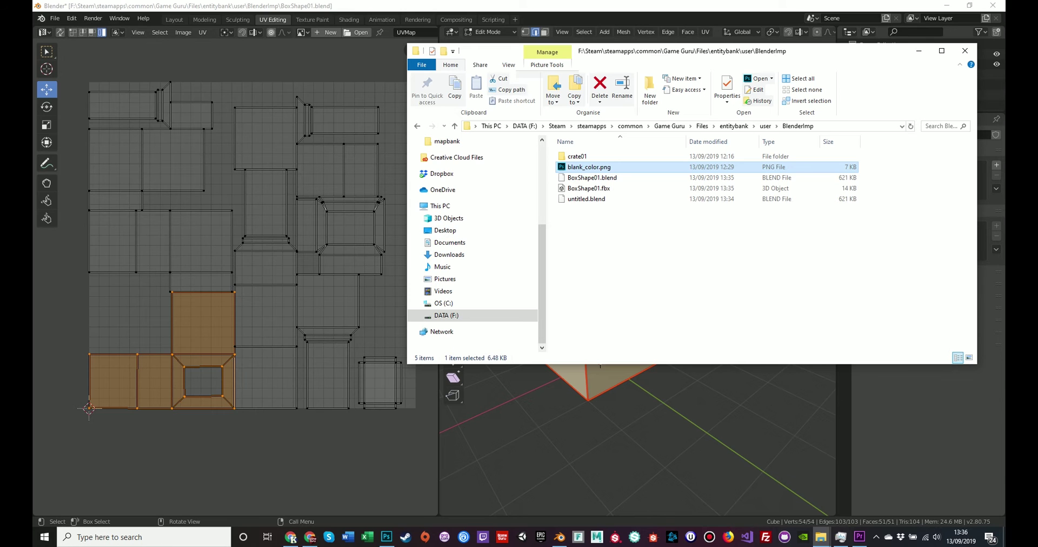
Step: Return to Blender and change the cube from Edit Mode to Object Mode
{"action": "left_click", "coordinate": [637, 390]}
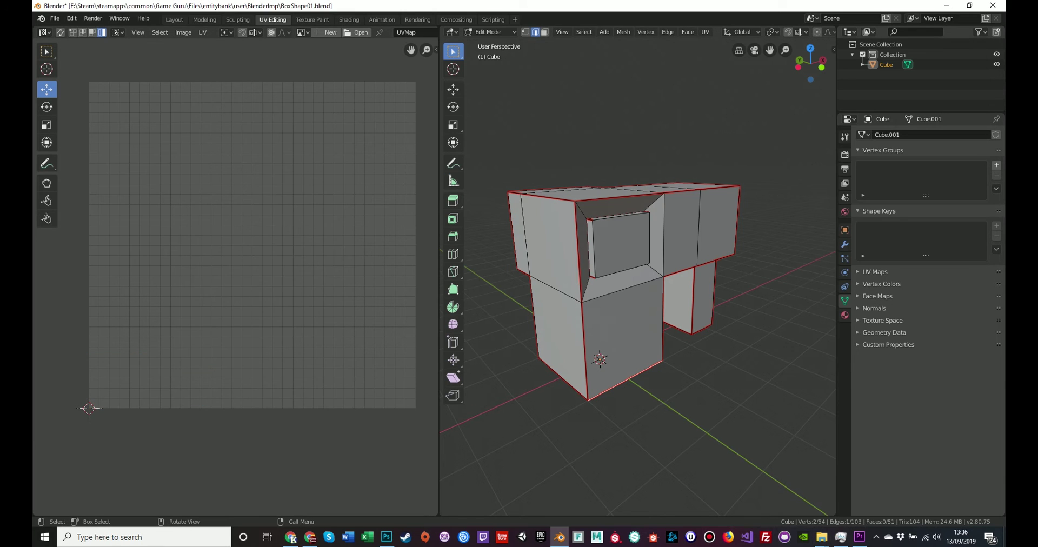
{"action": "left_click", "coordinate": [491, 32]}
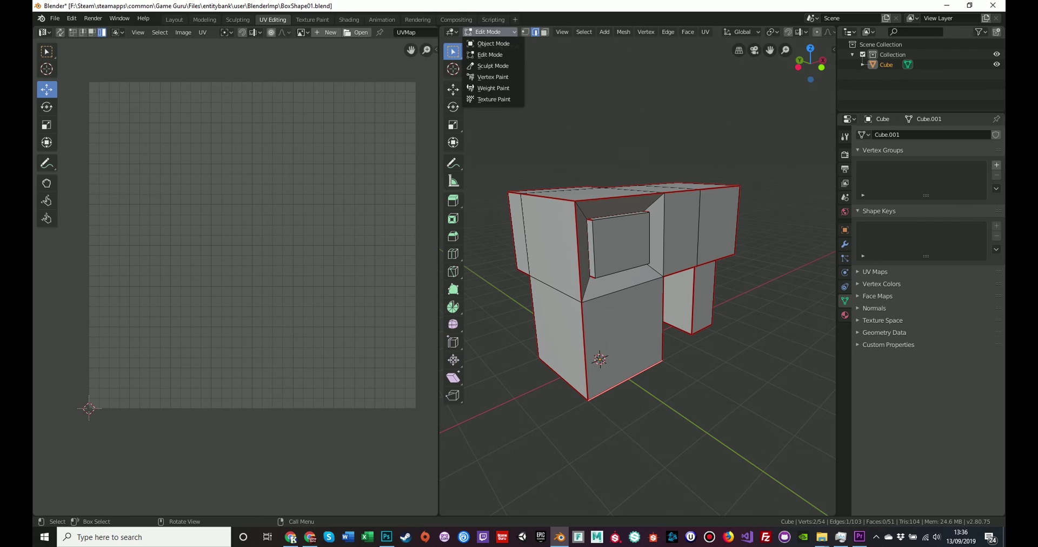
{"action": "left_click", "coordinate": [493, 43]}
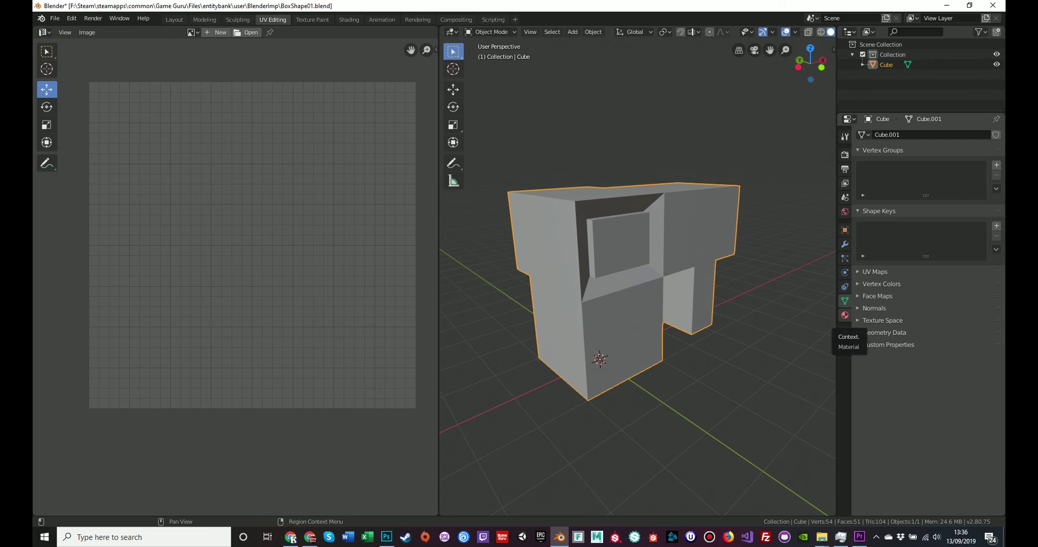
Step: Add a new material to the cube and name it BoxShapeTexture
{"action": "left_click", "coordinate": [845, 316]}
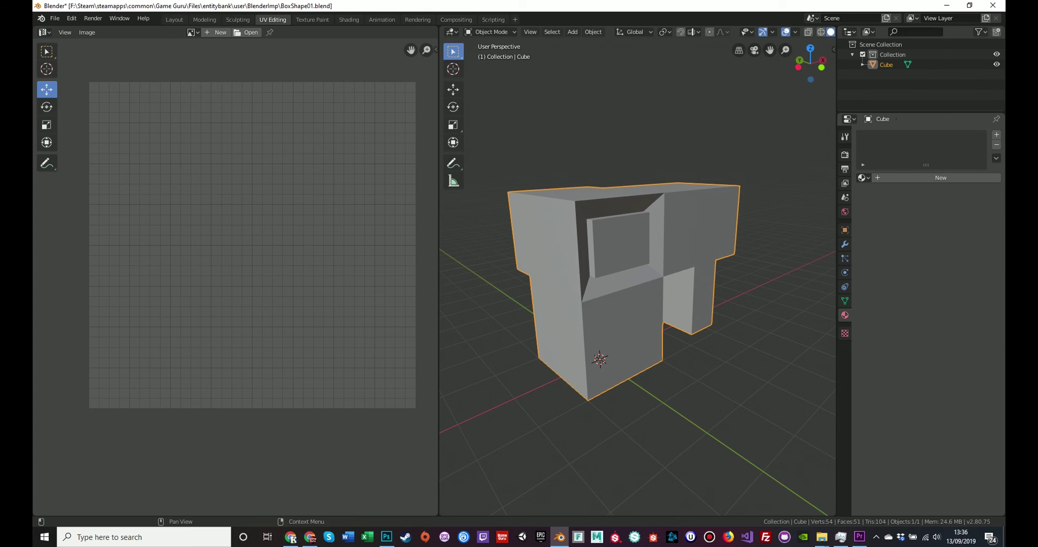
{"action": "left_click", "coordinate": [941, 177]}
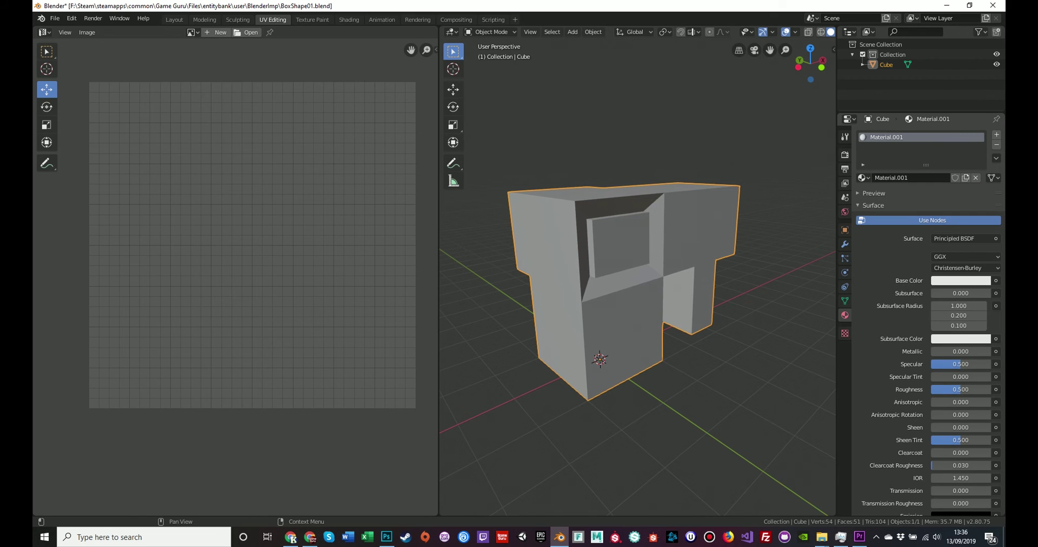
{"action": "double_click", "coordinate": [888, 138]}
{"action": "type", "text": "BoxShapeTexture"}
{"action": "key", "text": "Return"}
Step: Assign an Image Texture to the material's Base Color and load blank_color.png from the BlenderImp folder
{"action": "left_click", "coordinate": [996, 280]}
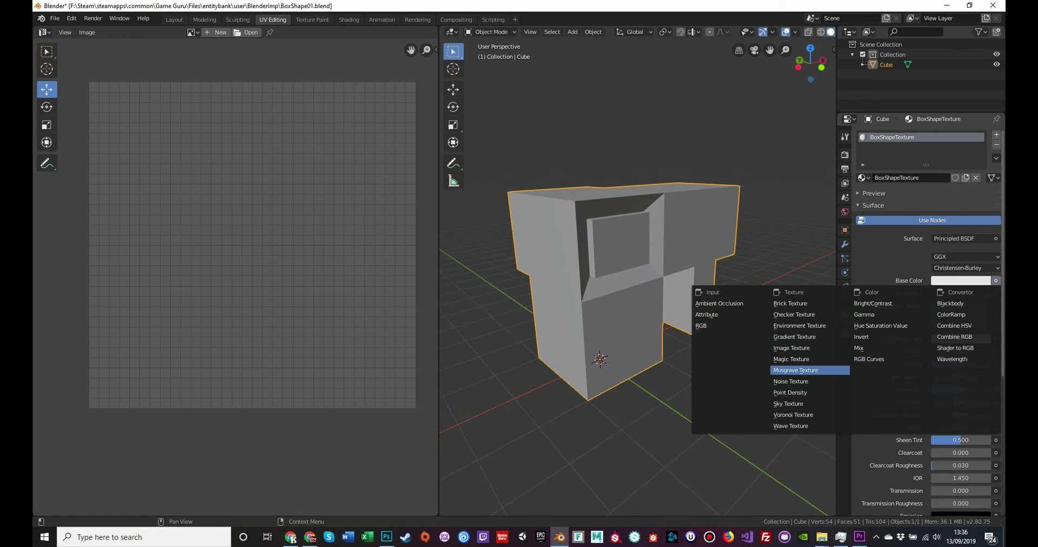
{"action": "left_click", "coordinate": [791, 348]}
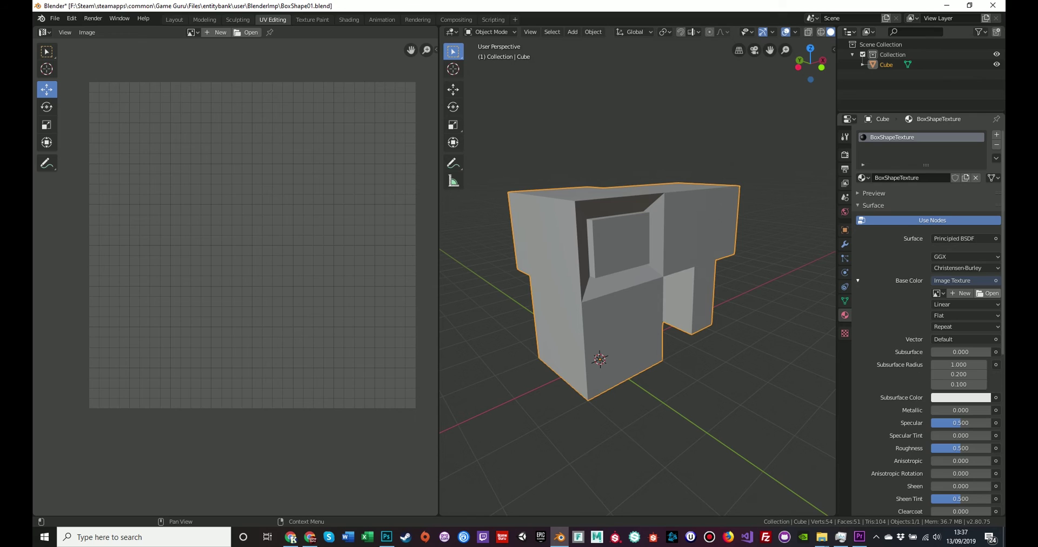
{"action": "left_click", "coordinate": [988, 293]}
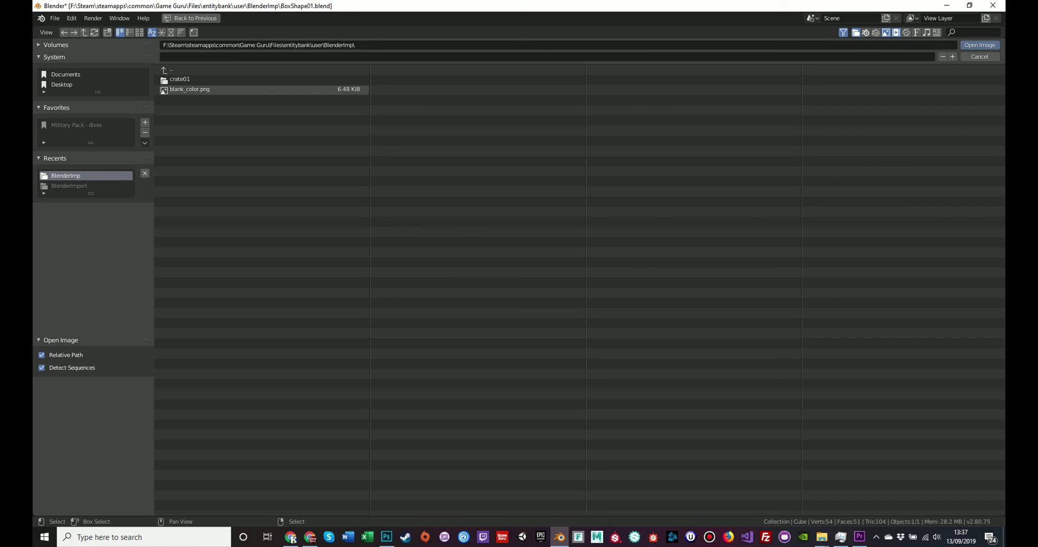
{"action": "left_click", "coordinate": [191, 89]}
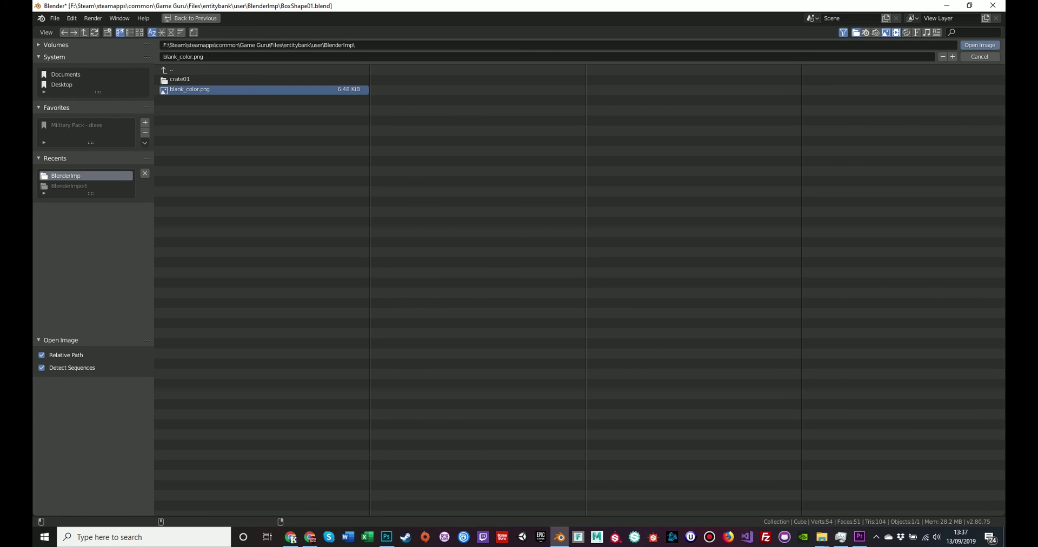
{"action": "key", "text": "Return"}
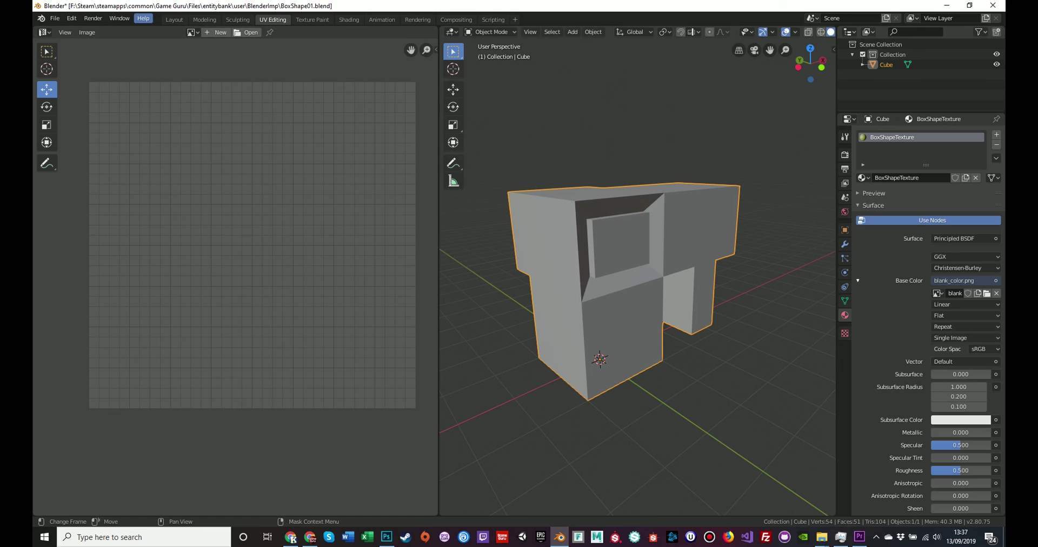
Step: Go to the Modeling workspace, deselect the cube and set the viewport shading to preview its material
{"action": "left_click", "coordinate": [205, 20]}
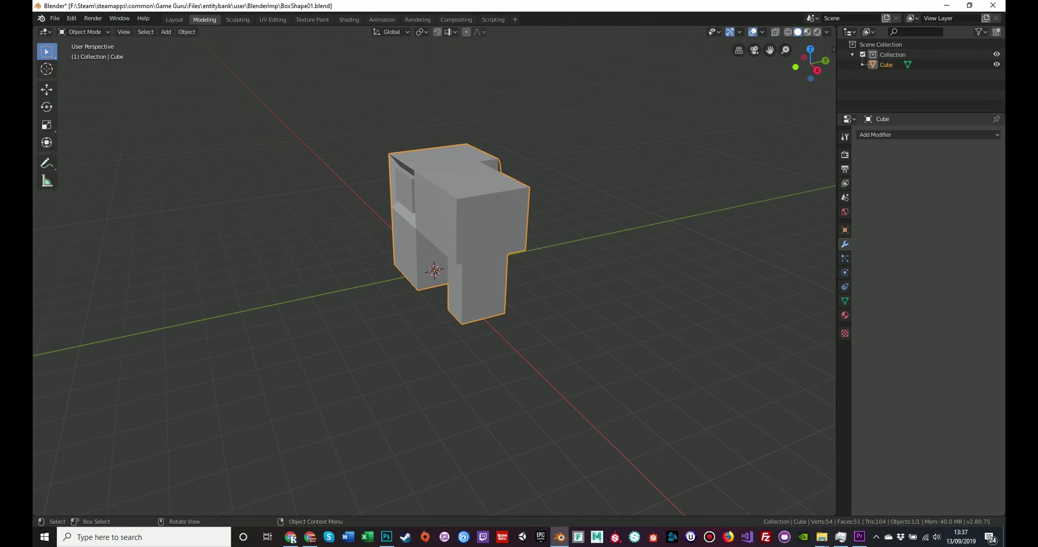
{"action": "left_click", "coordinate": [336, 216]}
{"action": "middle_click_drag", "start_coordinate": [335, 216], "coordinate": [257, 214]}
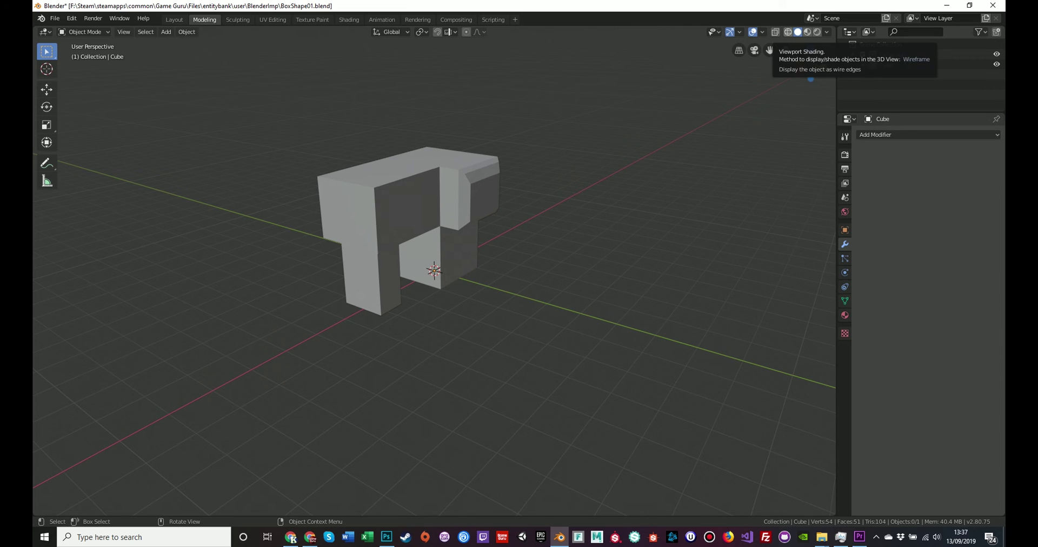
{"action": "left_click", "coordinate": [788, 32]}
{"action": "left_click", "coordinate": [798, 32]}
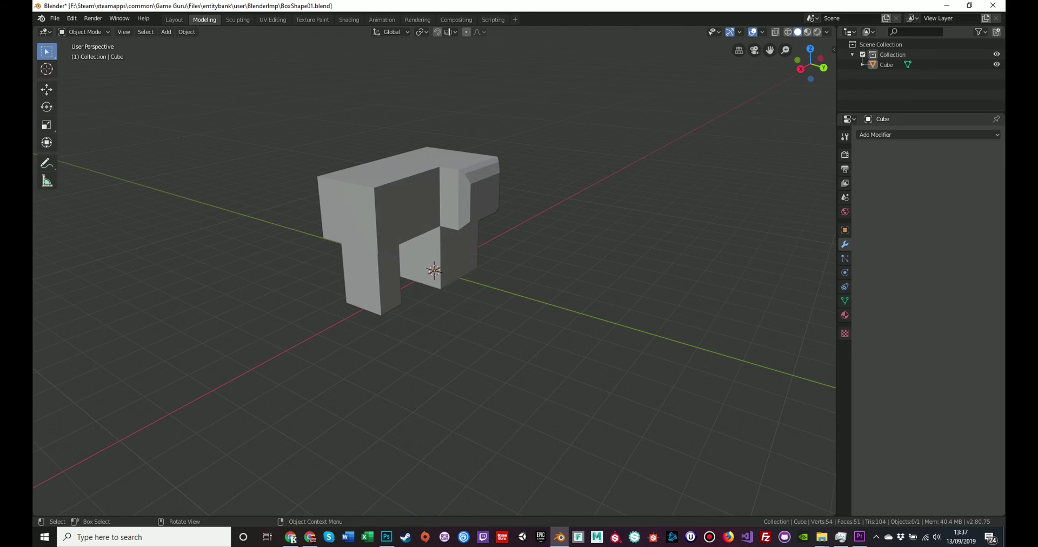
{"action": "left_click", "coordinate": [808, 32]}
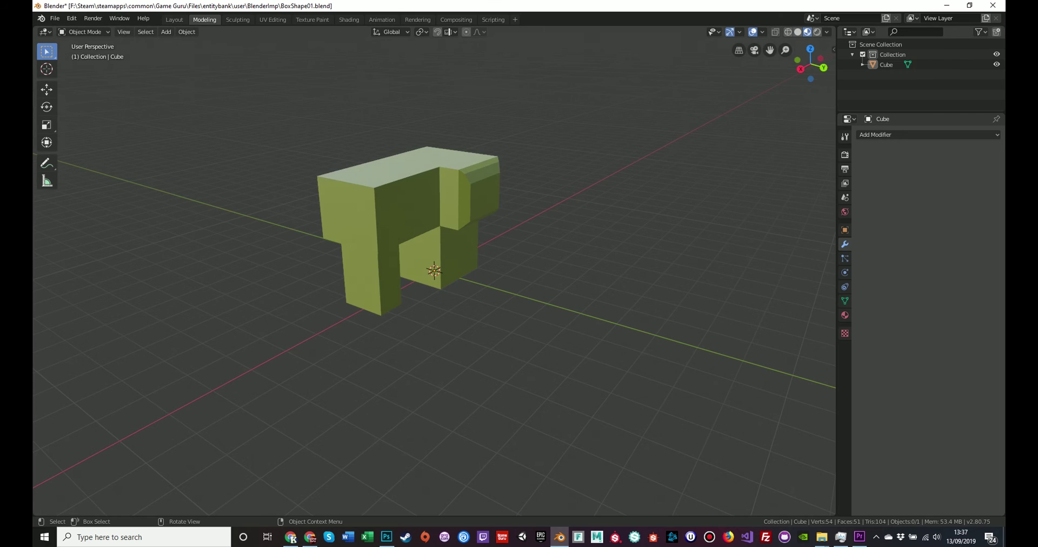
Step: Inspect the textured model from around the raised panel and save the changes to BoxShape01.blend
{"action": "scroll", "coordinate": [434, 271], "scroll_direction": "up", "scroll_amount": 2}
{"action": "middle_click_drag", "start_coordinate": [460, 259], "coordinate": [507, 251]}
{"action": "middle_click_drag", "start_coordinate": [379, 259], "coordinate": [346, 249]}
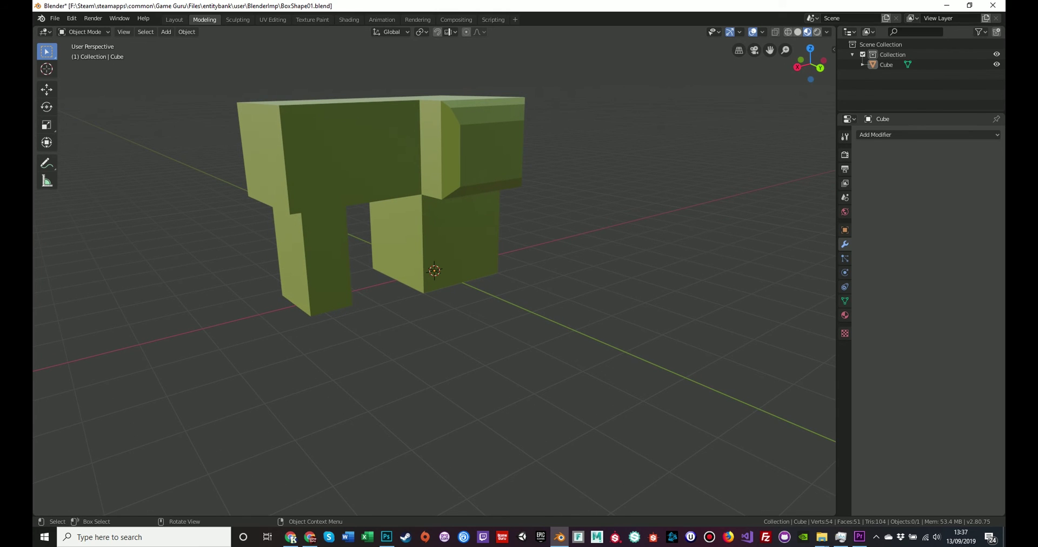
{"action": "left_click", "coordinate": [55, 18]}
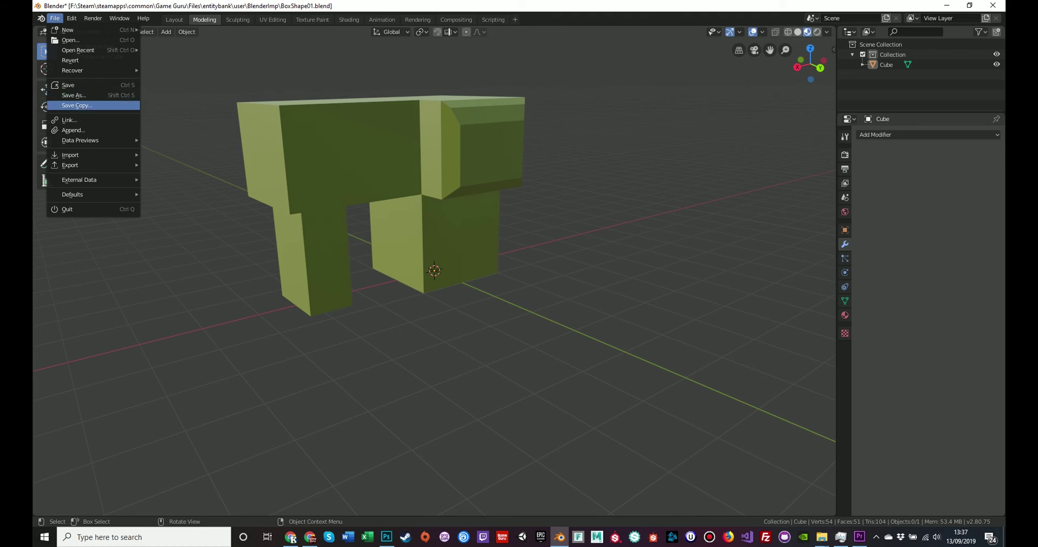
{"action": "left_click", "coordinate": [68, 85]}
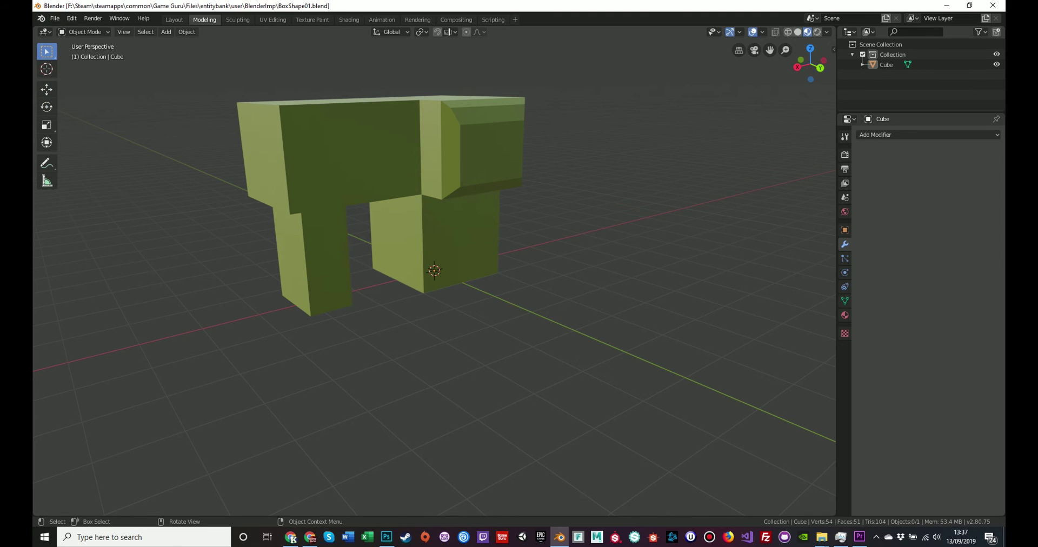
Step: Export the textured model as FBX to the BlenderImp folder, overwriting BoxShape01.fbx
{"action": "left_click", "coordinate": [54, 17]}
{"action": "mouse_move", "coordinate": [70, 165]}
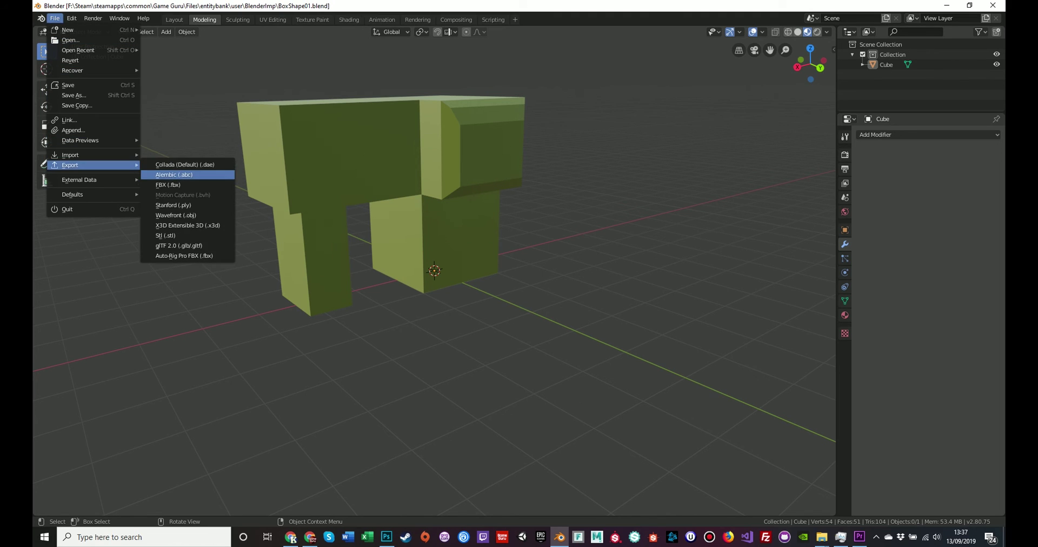
{"action": "left_click", "coordinate": [167, 185]}
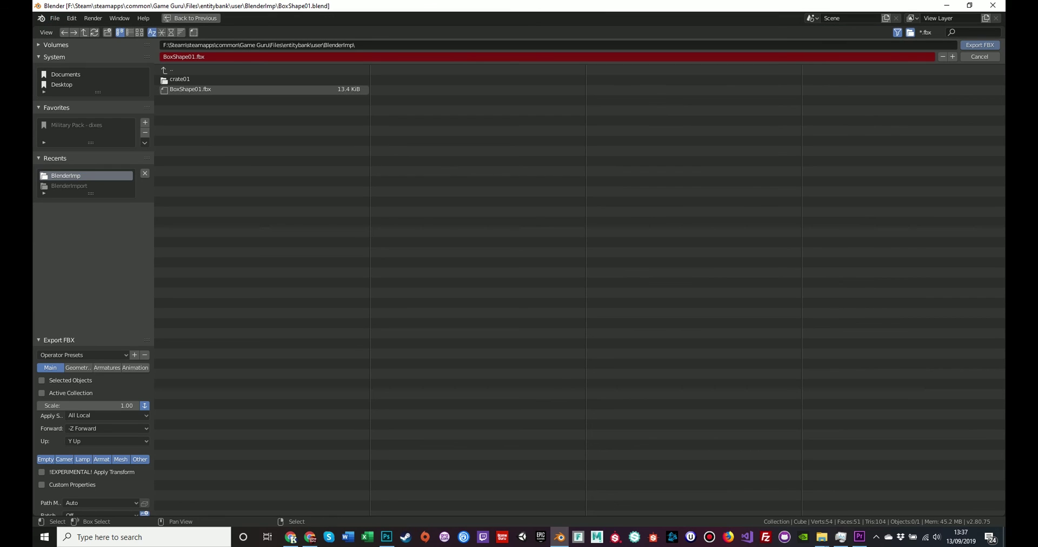
{"action": "double_click", "coordinate": [196, 90]}
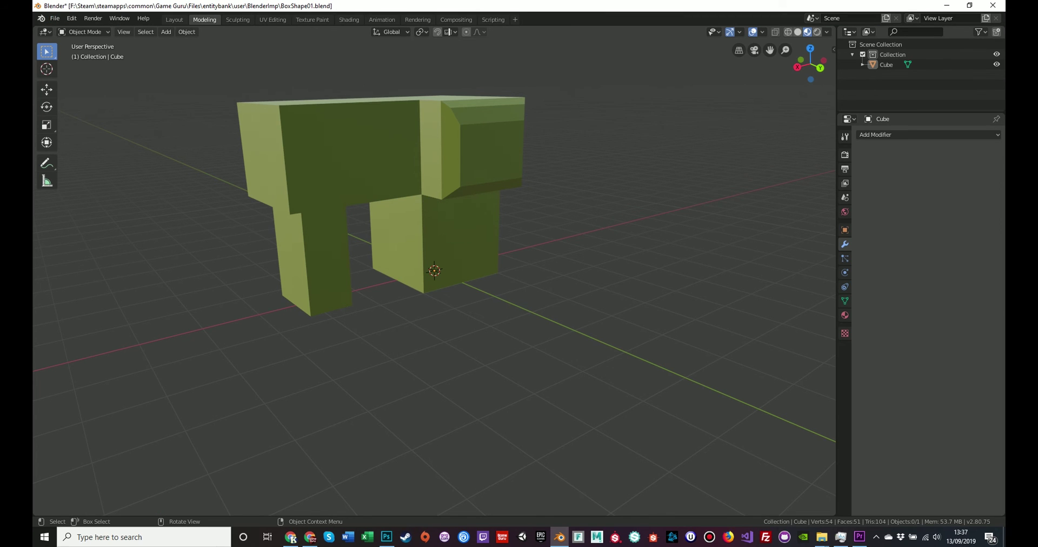
{"action": "key", "text": "alt+F9"}
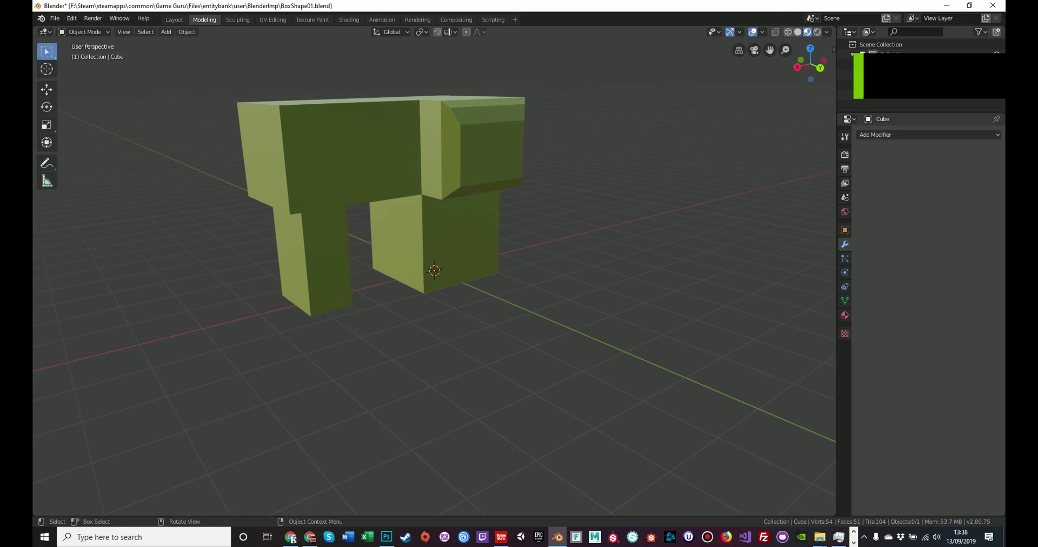
Step: Switch to Game Guru and import the model BoxShape01.fbx from the entitybank's user\BlenderImp folder
{"action": "key", "text": "alt+Tab"}
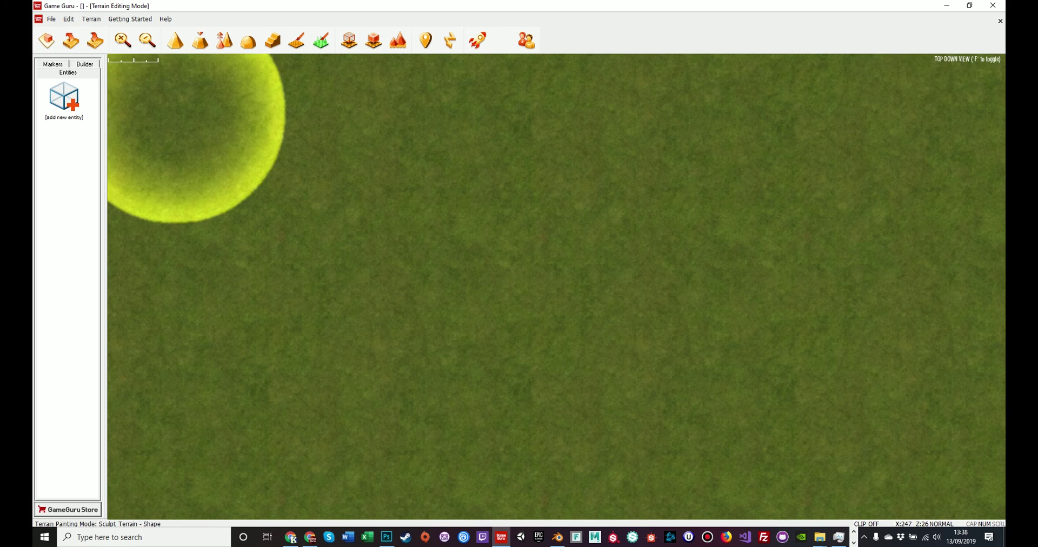
{"action": "left_click", "coordinate": [52, 19]}
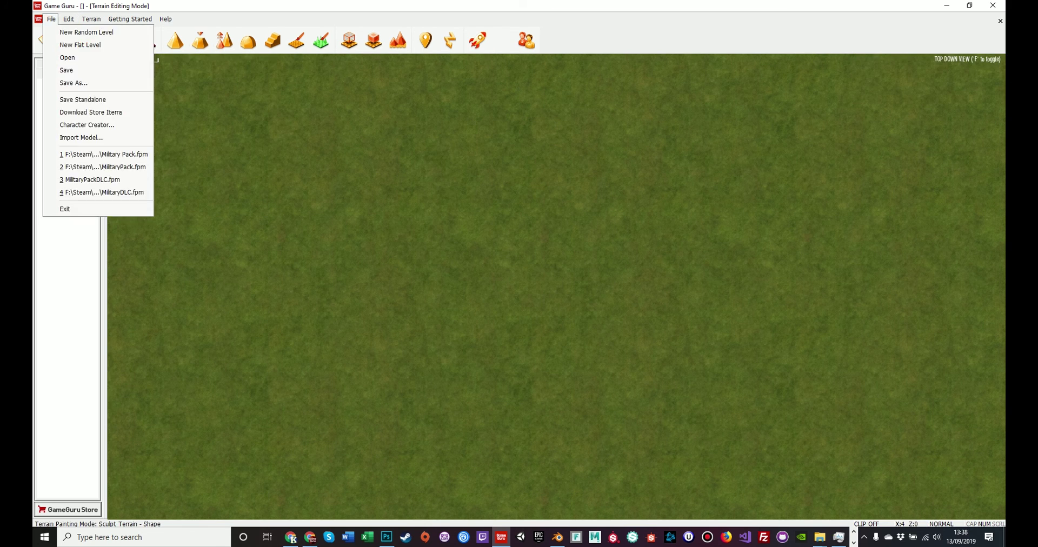
{"action": "left_click", "coordinate": [81, 137]}
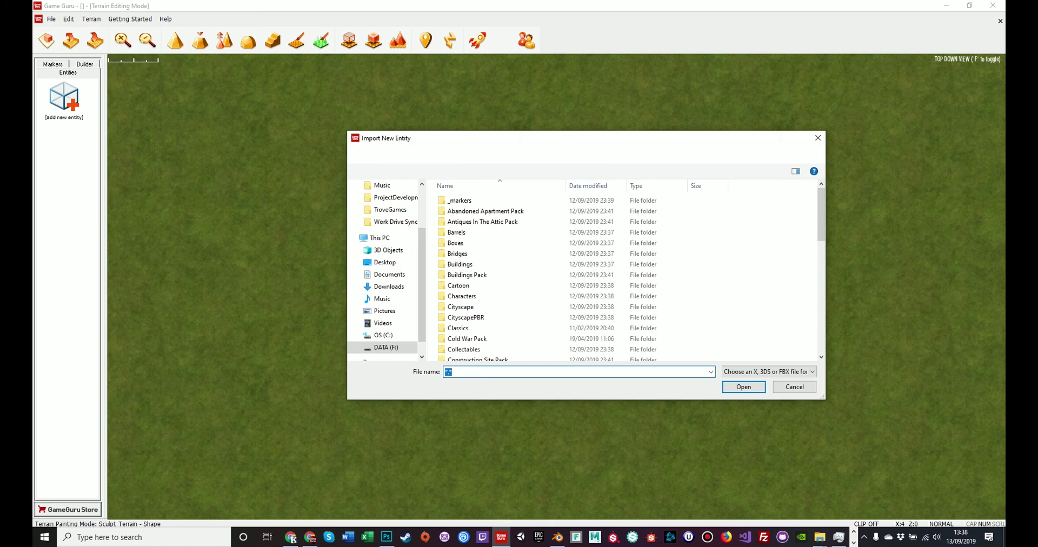
{"action": "scroll", "coordinate": [486, 313], "scroll_direction": "down", "scroll_amount": 5}
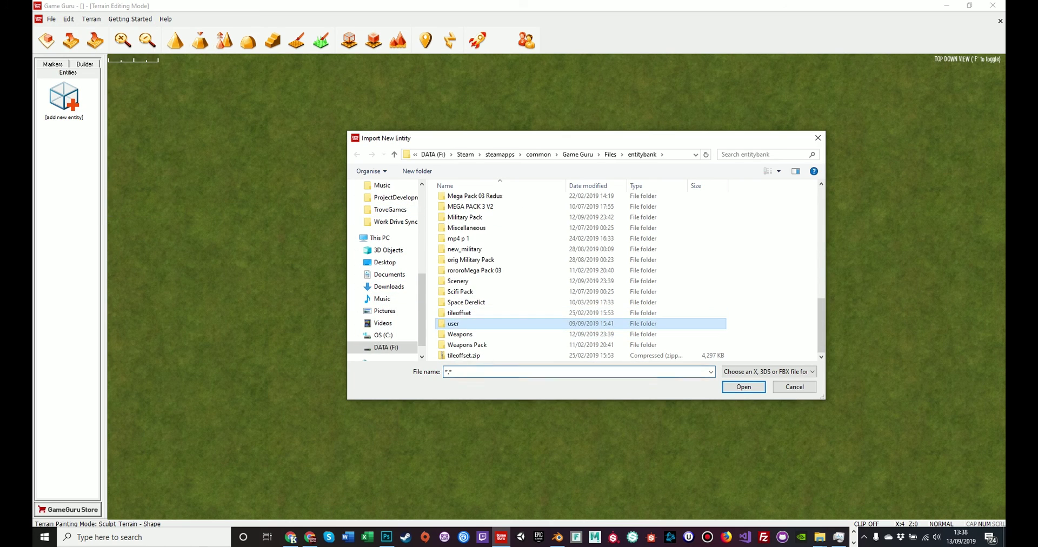
{"action": "double_click", "coordinate": [460, 324]}
{"action": "double_click", "coordinate": [463, 201]}
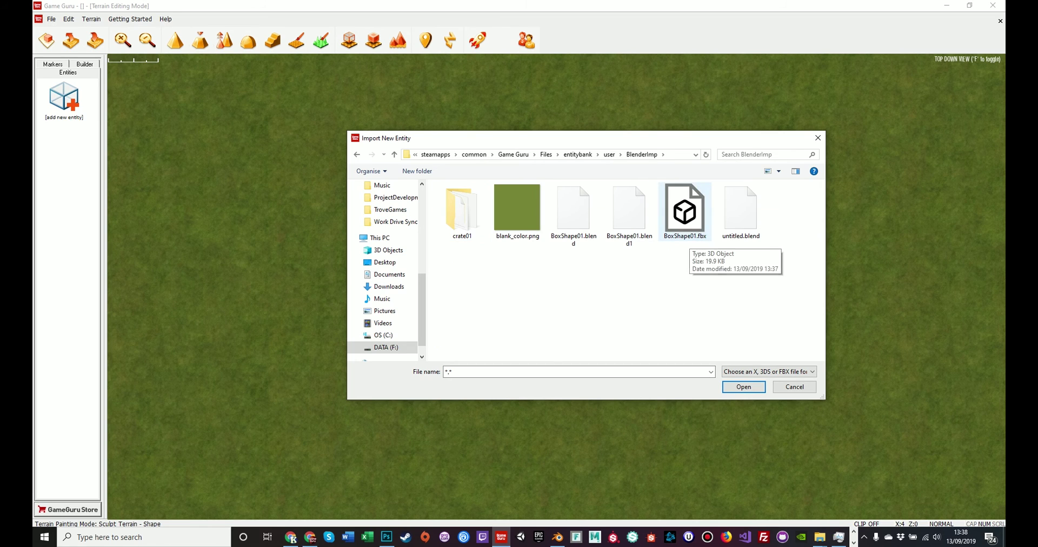
{"action": "left_click", "coordinate": [685, 211]}
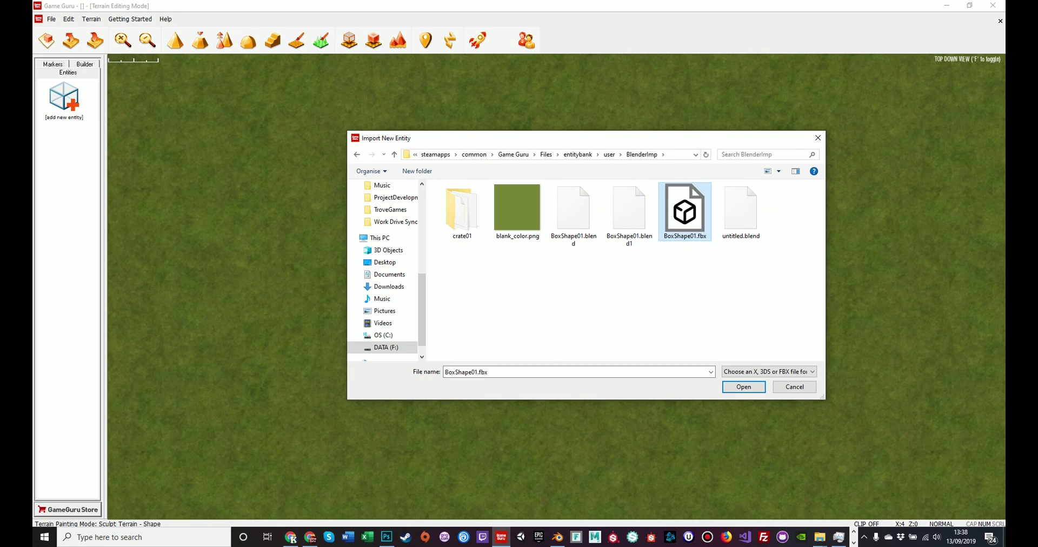
{"action": "left_click", "coordinate": [744, 387]}
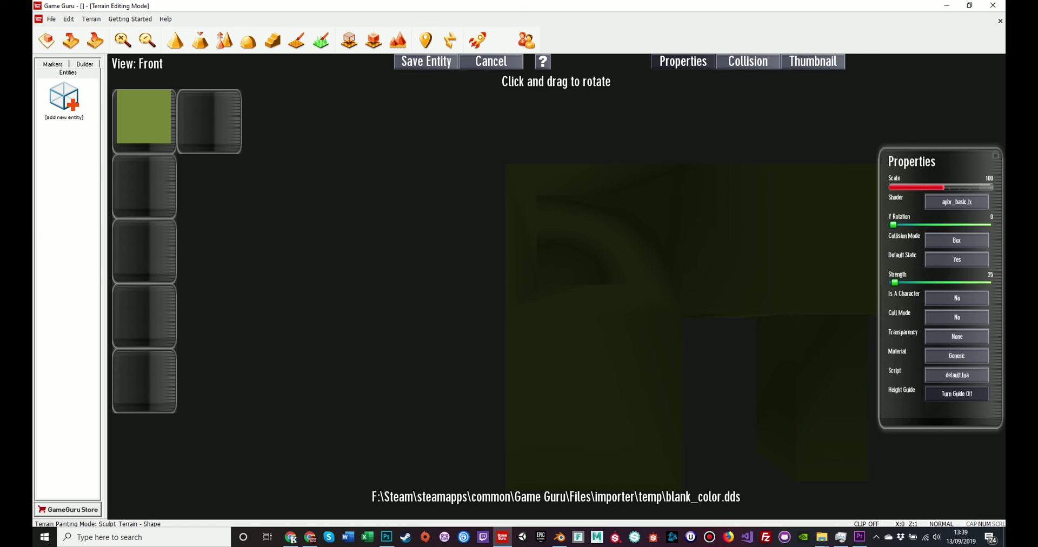
Step: Turn the imported model around in the importer to check its sides, and return its Y Rotation to 0
{"action": "scroll", "coordinate": [676, 325], "scroll_direction": "down", "scroll_amount": 5}
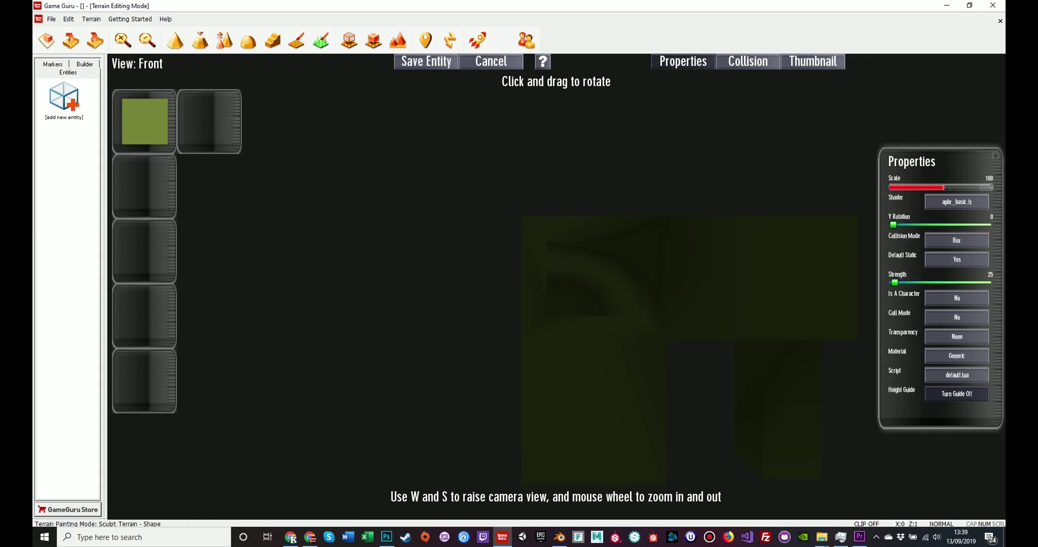
{"action": "left_click_drag", "start_coordinate": [676, 325], "coordinate": [448, 325]}
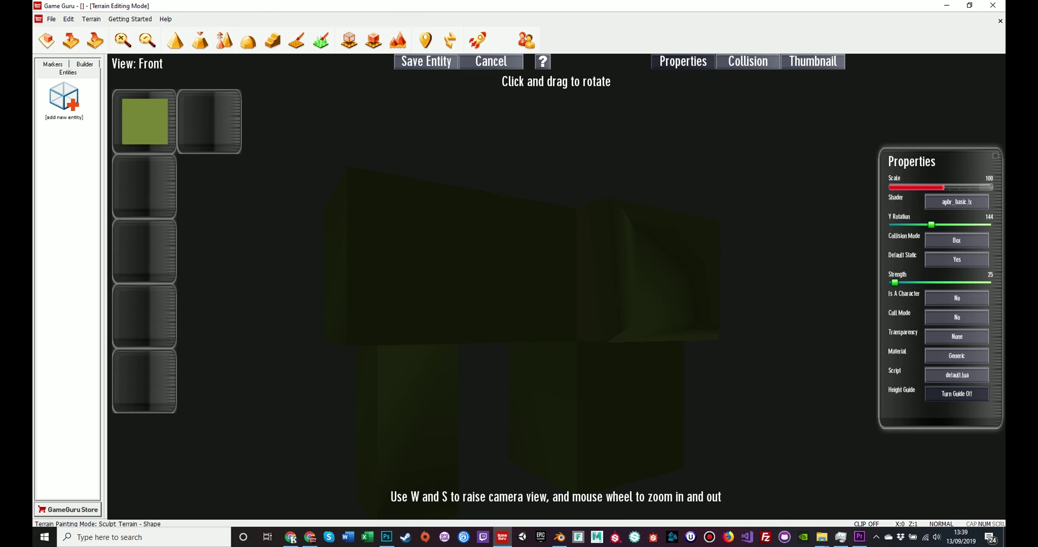
{"action": "left_click_drag", "start_coordinate": [931, 224], "coordinate": [893, 224]}
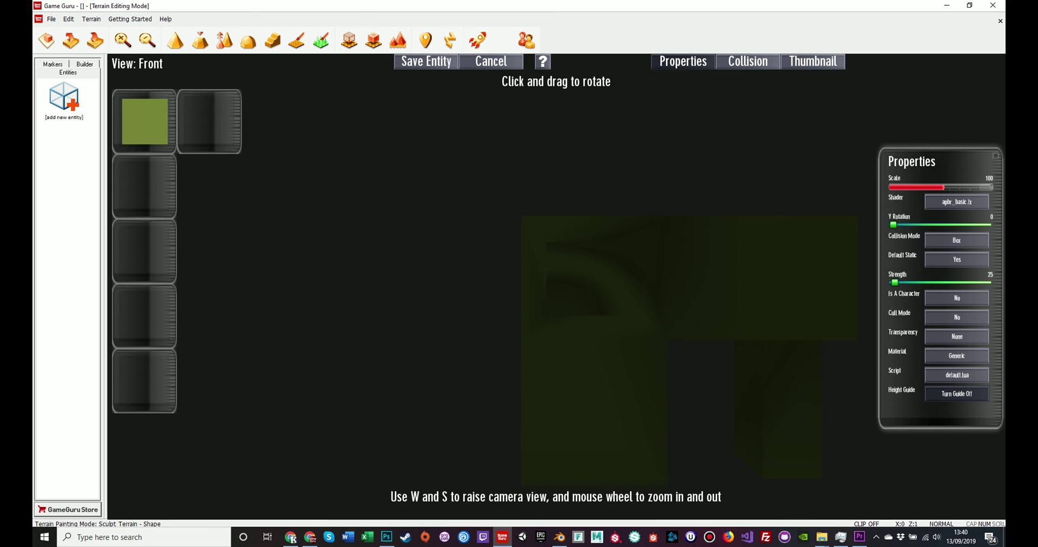
Step: Save the imported model as an entity named "box crate 01" in the BlenderImp folder
{"action": "left_click", "coordinate": [427, 61]}
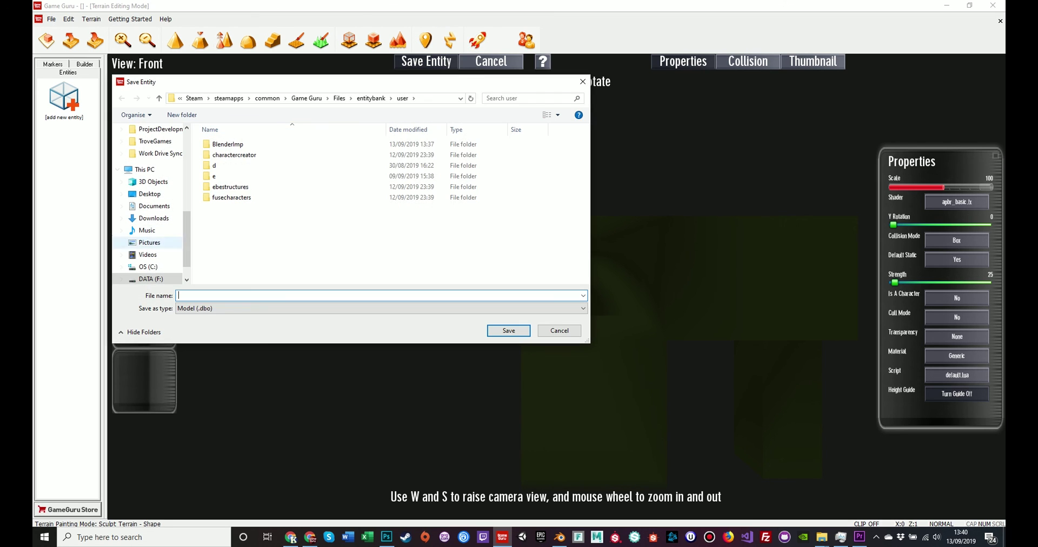
{"action": "double_click", "coordinate": [228, 144]}
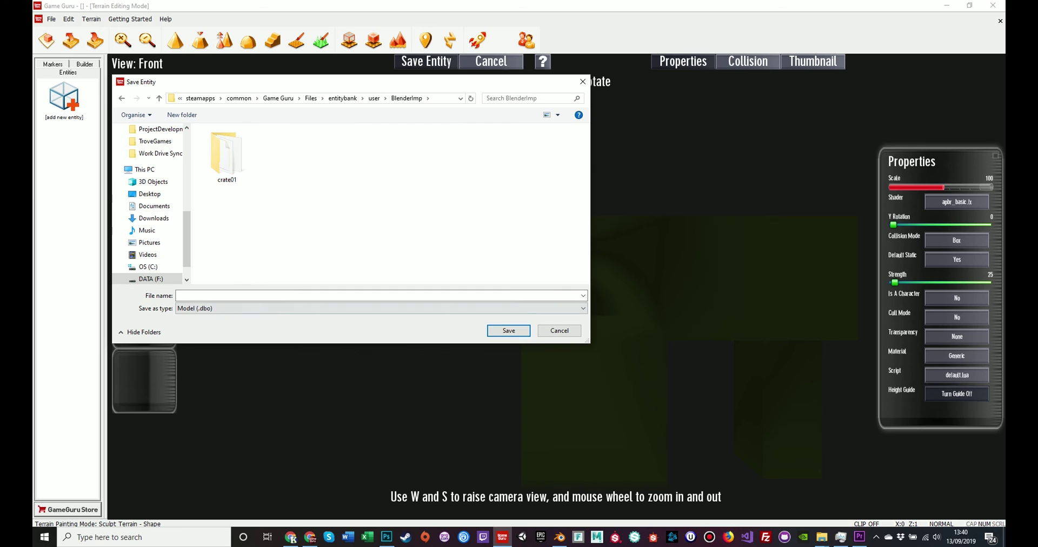
{"action": "type", "text": "box cra"}
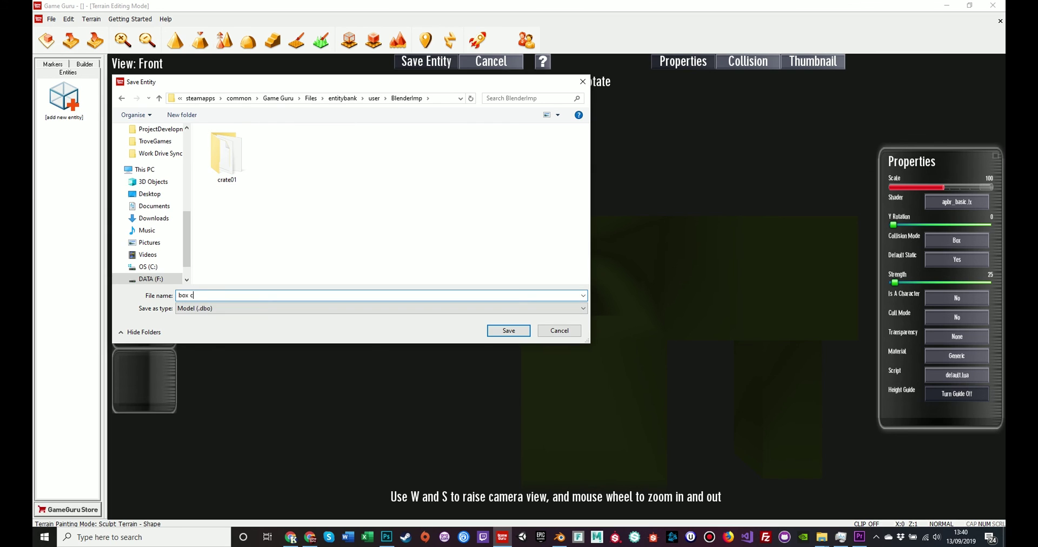
{"action": "key", "text": "BackSpace"}
{"action": "type", "text": "ate 01"}
{"action": "key", "text": "Return"}
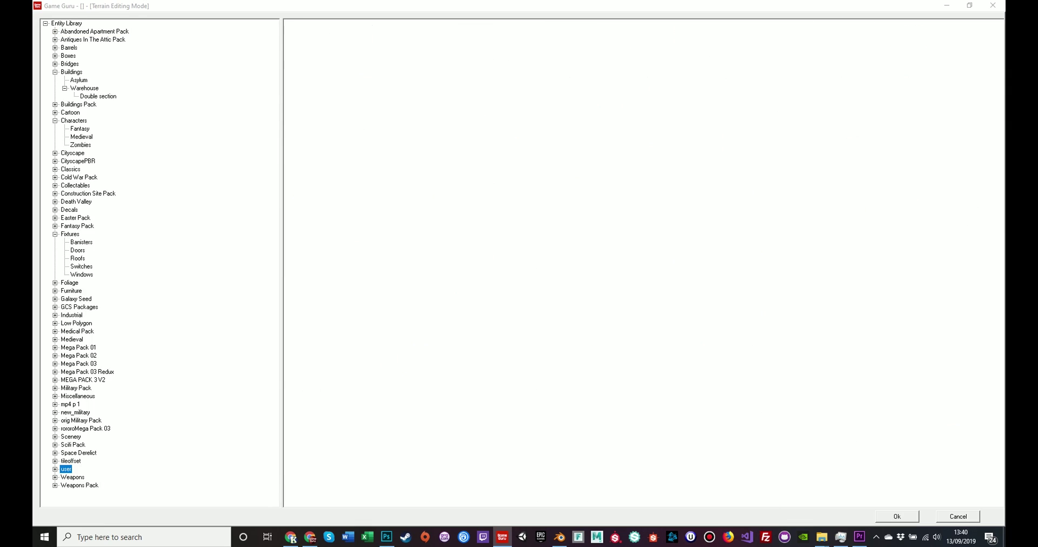
Step: Add the box crate 01 entity from the library's user\BlenderImp folder and place it on the terrain
{"action": "double_click", "coordinate": [66, 469]}
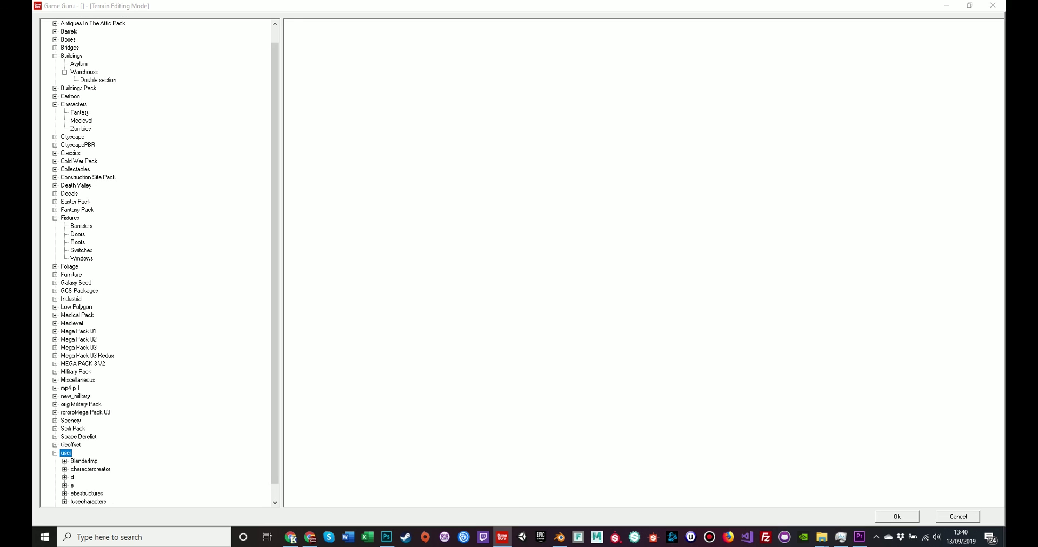
{"action": "double_click", "coordinate": [84, 461]}
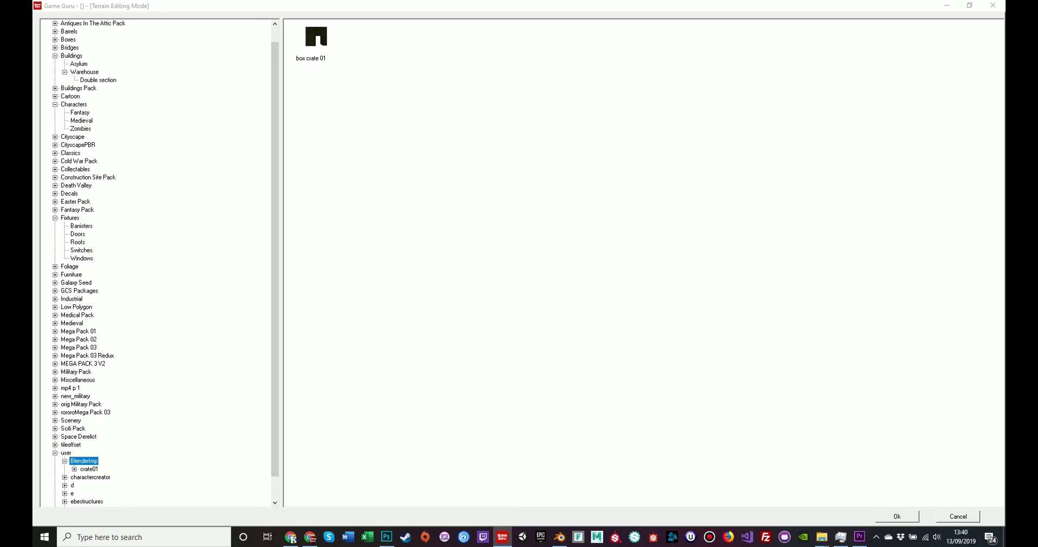
{"action": "left_click", "coordinate": [897, 516]}
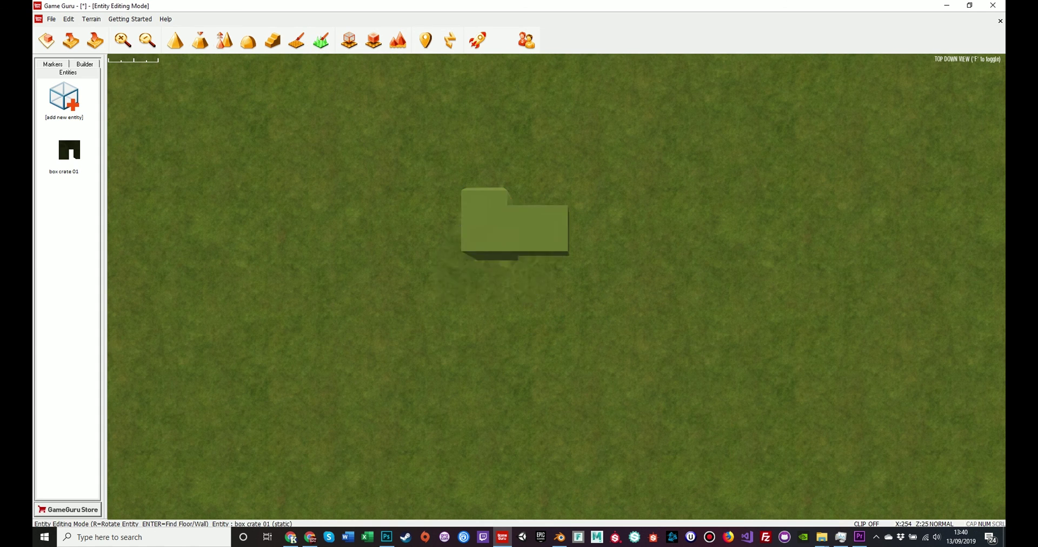
Step: Switch to the free flight view and examine the placed box crate's shape and shading from several sides
{"action": "key", "text": "f"}
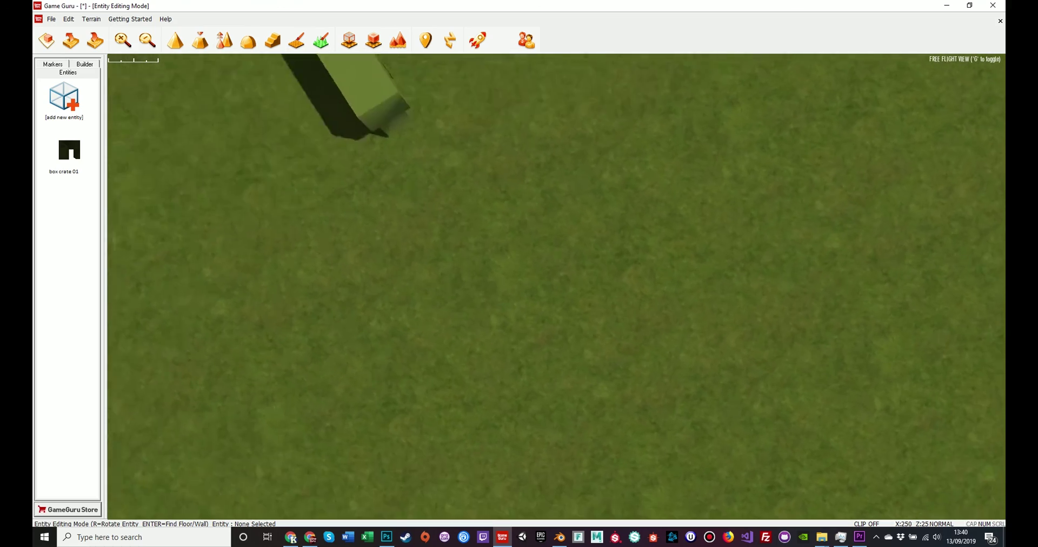
{"action": "mouse_move", "coordinate": [556, 286]}
{"action": "right_mouse_down"}
{"action": "mouse_move", "coordinate": [486, 254]}
{"action": "mouse_move", "coordinate": [483, 227]}
{"action": "mouse_move", "coordinate": [638, 283]}
{"action": "mouse_move", "coordinate": [697, 296]}
{"action": "mouse_move", "coordinate": [741, 288]}
{"action": "mouse_move", "coordinate": [606, 319]}
{"action": "mouse_move", "coordinate": [687, 267]}
{"action": "mouse_move", "coordinate": [730, 286]}
{"action": "mouse_move", "coordinate": [611, 286]}
{"action": "mouse_move", "coordinate": [660, 294]}
{"action": "mouse_move", "coordinate": [695, 266]}
{"action": "mouse_move", "coordinate": [606, 285]}
{"action": "mouse_move", "coordinate": [643, 284]}
{"action": "mouse_move", "coordinate": [687, 260]}
{"action": "right_mouse_up"}
{"action": "key", "text": "w"}
{"action": "key", "text": "a"}
{"action": "key", "text": "a"}
{"action": "key", "text": "a"}
{"action": "key", "text": "w"}
{"action": "key", "text": "a"}
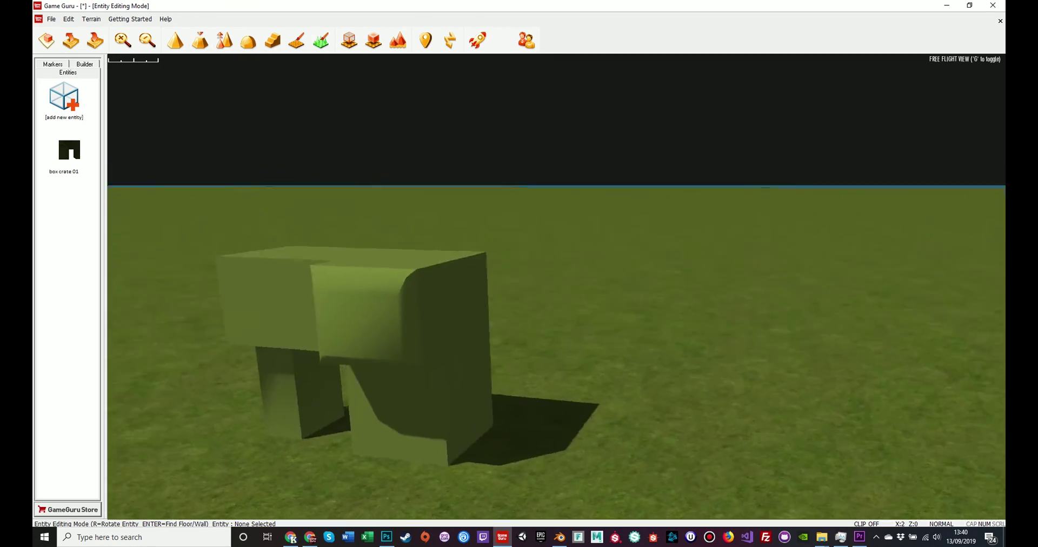
{"action": "right_click_drag", "start_coordinate": [557, 287], "coordinate": [559, 289]}
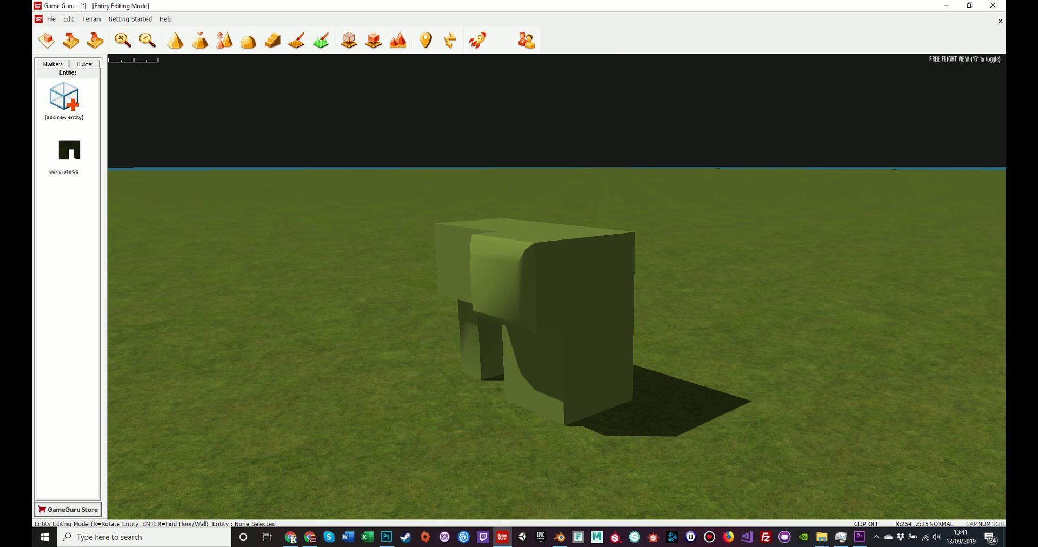
{"action": "key", "text": "d"}
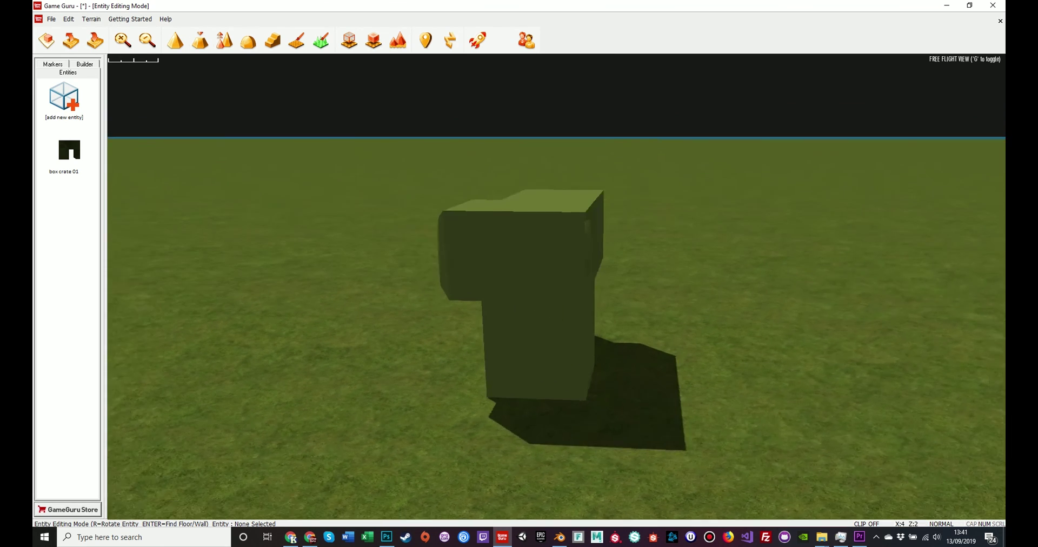
Step: Switch to Blender to compare the original model's shading, and return to the placed entity in Game Guru
{"action": "left_click", "coordinate": [560, 537]}
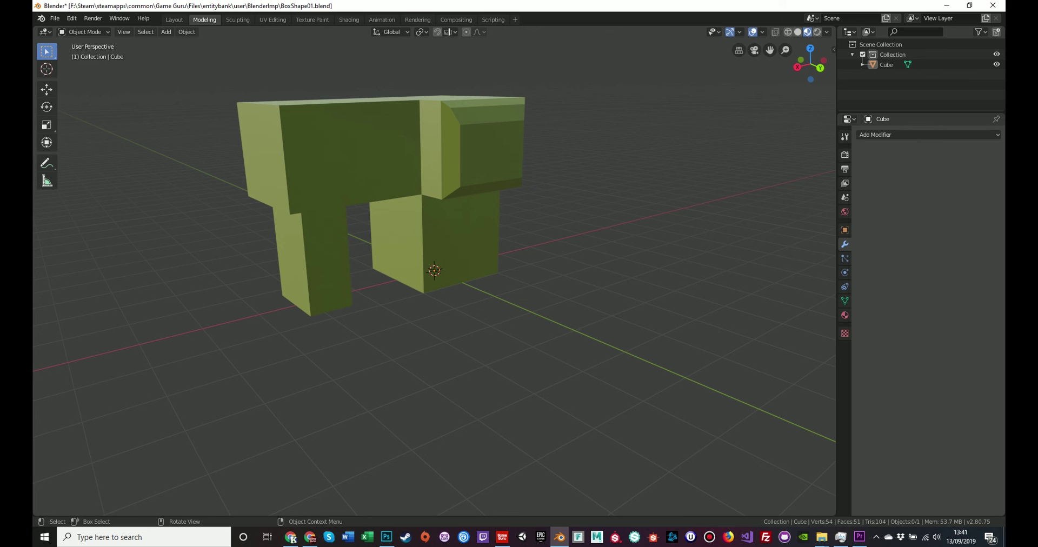
{"action": "scroll", "coordinate": [434, 270], "scroll_direction": "down", "scroll_amount": 3}
{"action": "scroll", "coordinate": [435, 271], "scroll_direction": "up", "scroll_amount": 1}
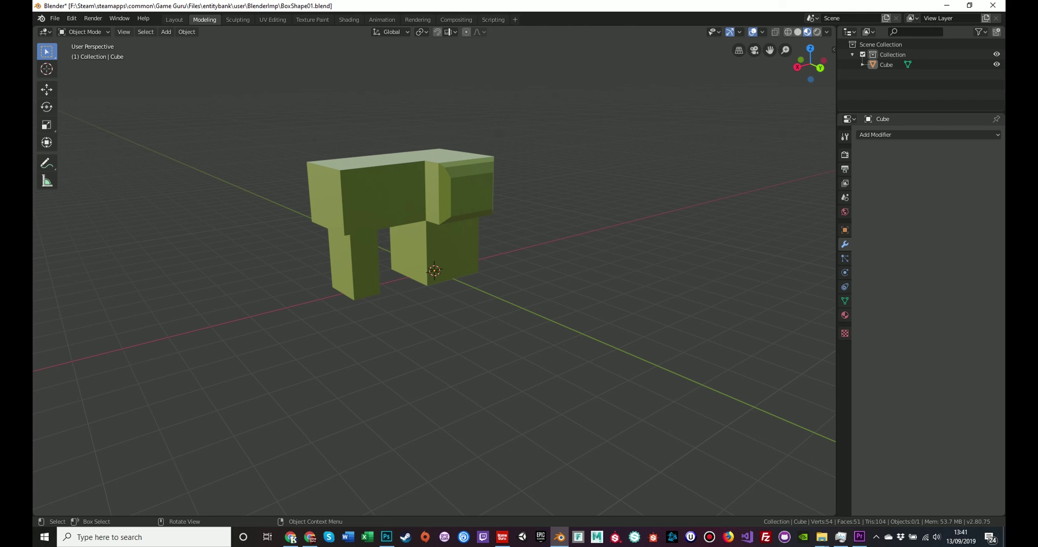
{"action": "left_click", "coordinate": [502, 537]}
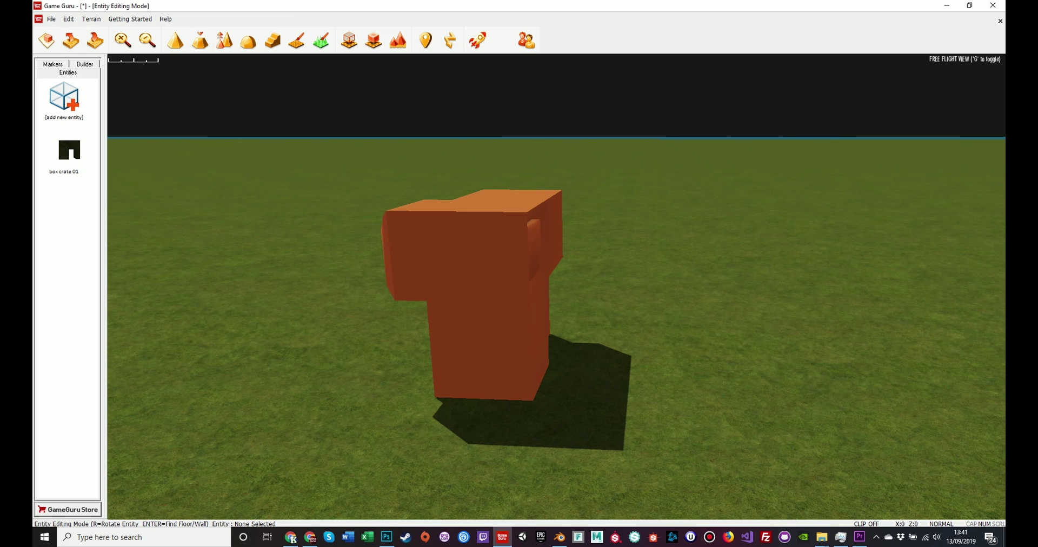
{"action": "key", "text": "s"}
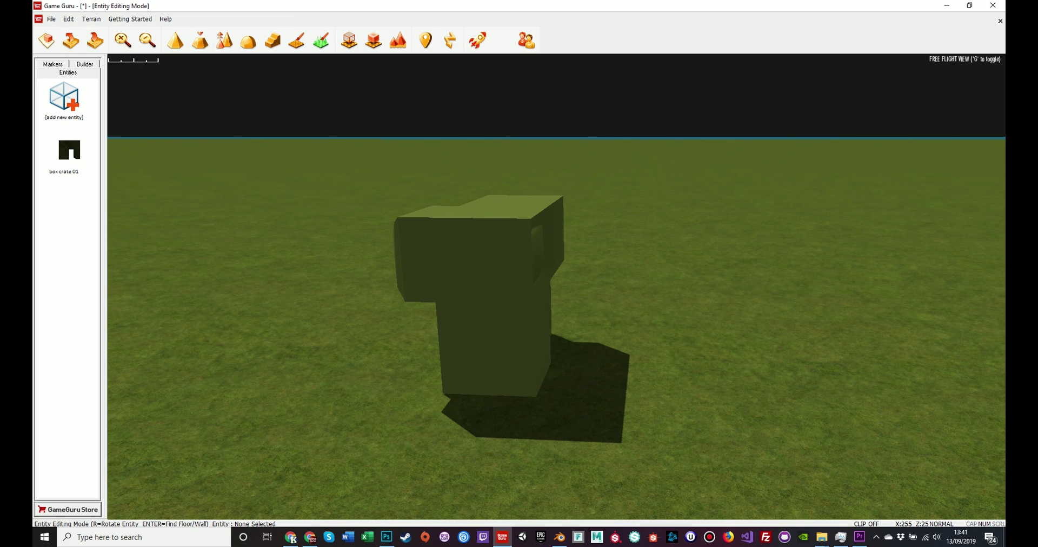